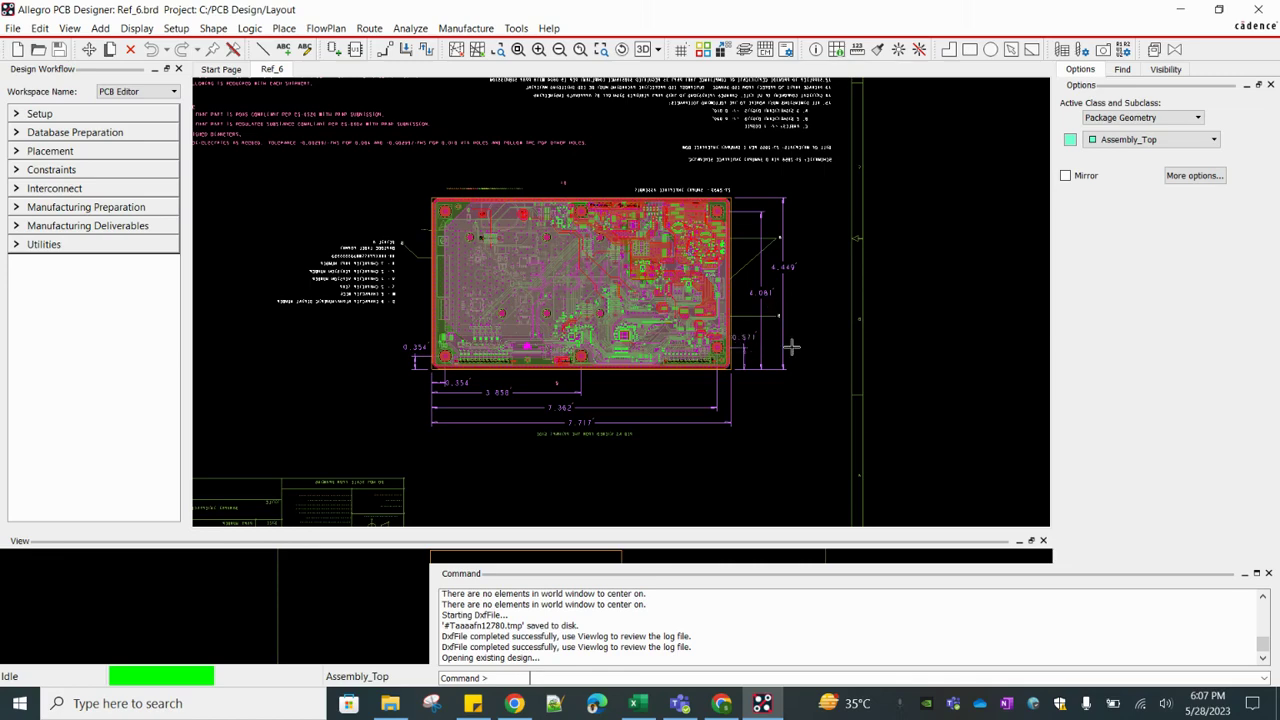
Step: In the Color Dialog, show Pin Top and make the board Outline the only visible board geometry layer
scroll(766, 246, "down", 1)
scroll(740, 245, "up", 2)
scroll(575, 250, "down", 1)
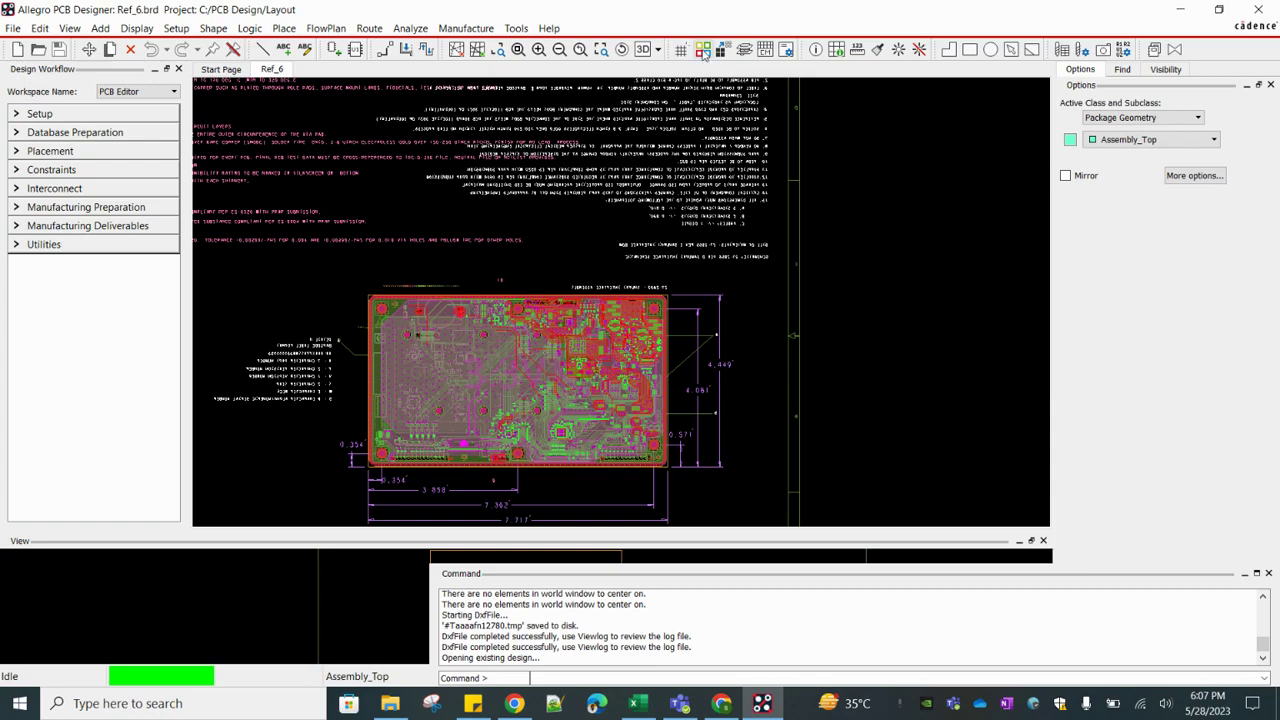
left_click(704, 52)
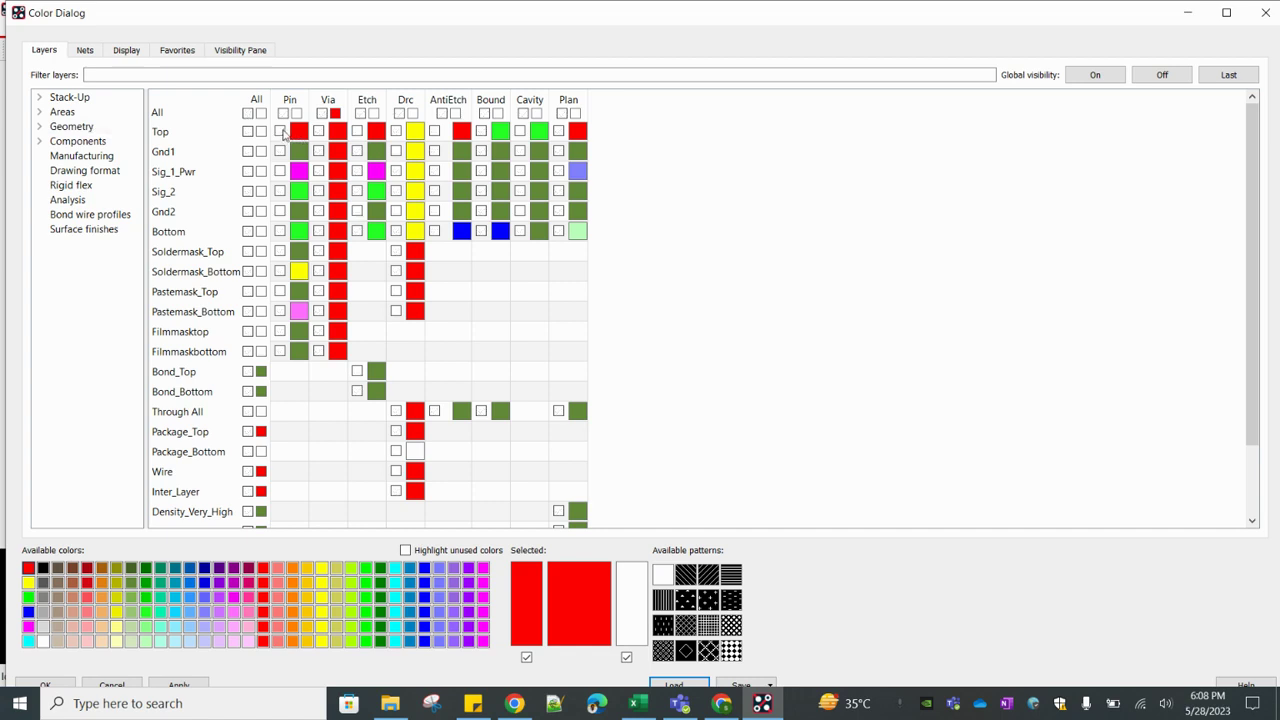
left_click(280, 131)
left_click(39, 126)
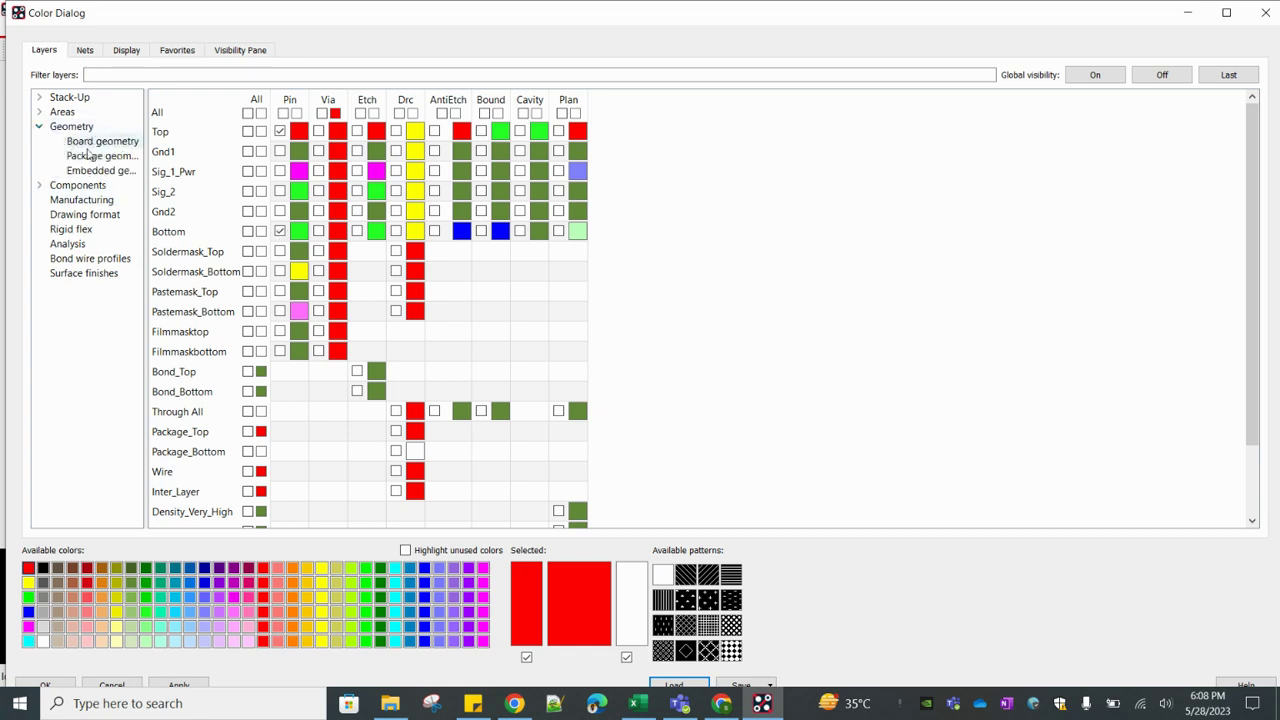
left_click(92, 141)
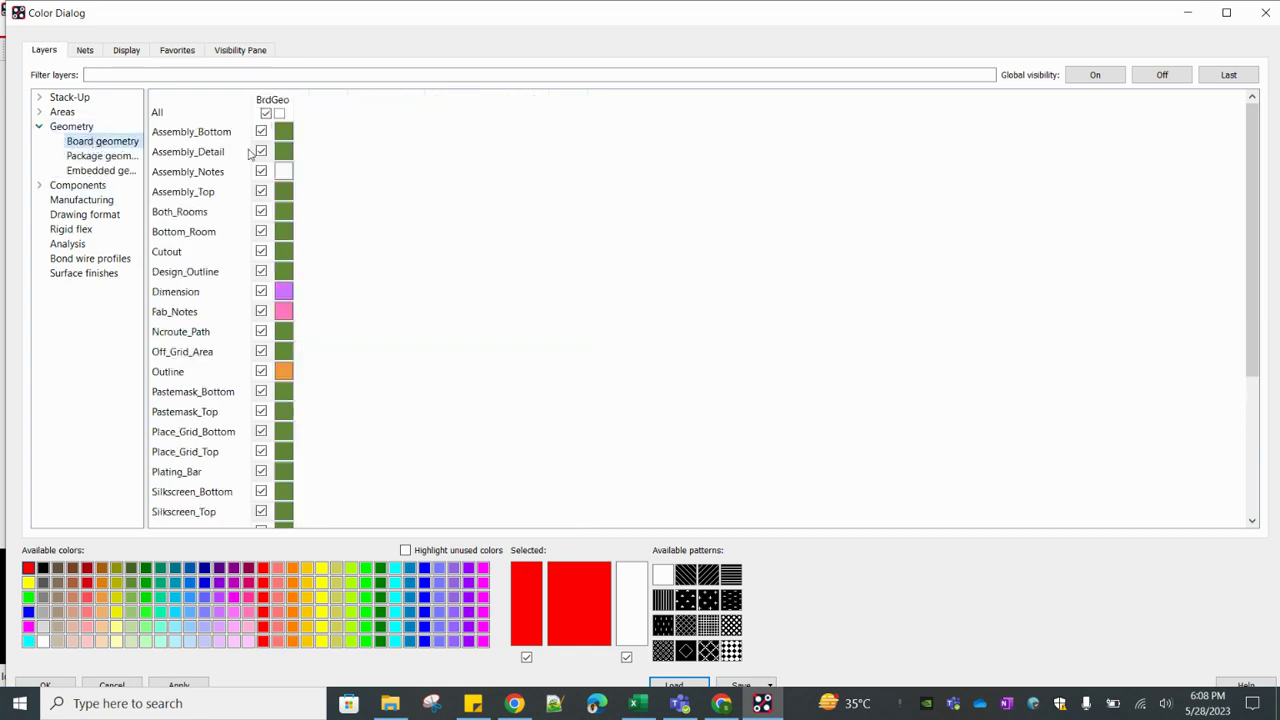
left_click(80, 127)
left_click(119, 147)
left_click(261, 371)
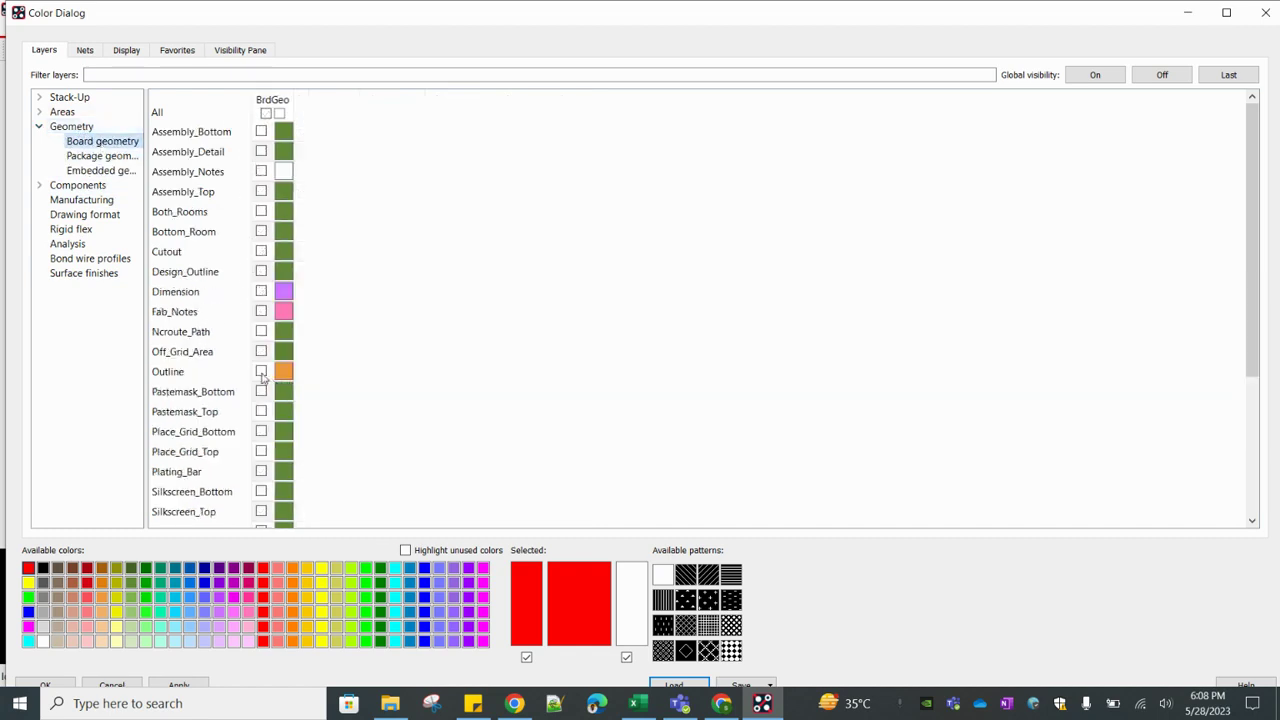
Step: Show package Assembly_Top/Assembly_Bottom and Silkscreen_Top reference designators, and apply the visibility changes
left_click(124, 158)
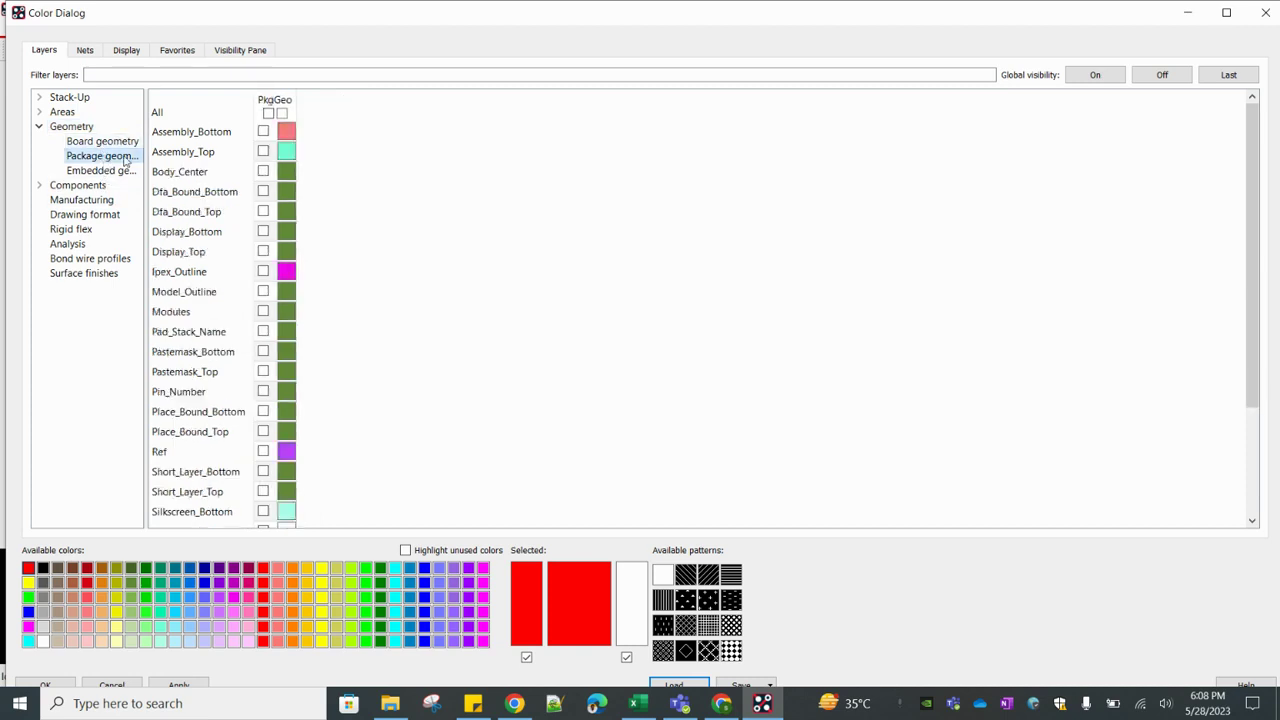
left_click(262, 151)
left_click(263, 131)
left_click(40, 185)
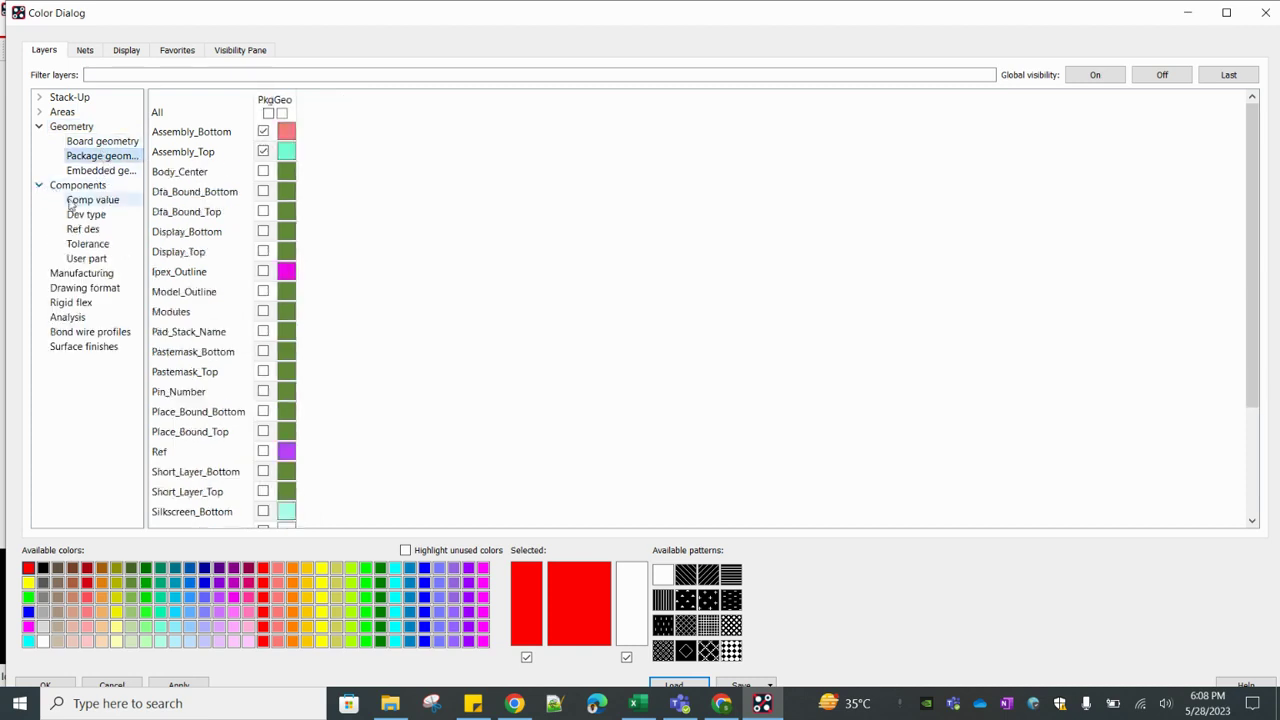
left_click(86, 230)
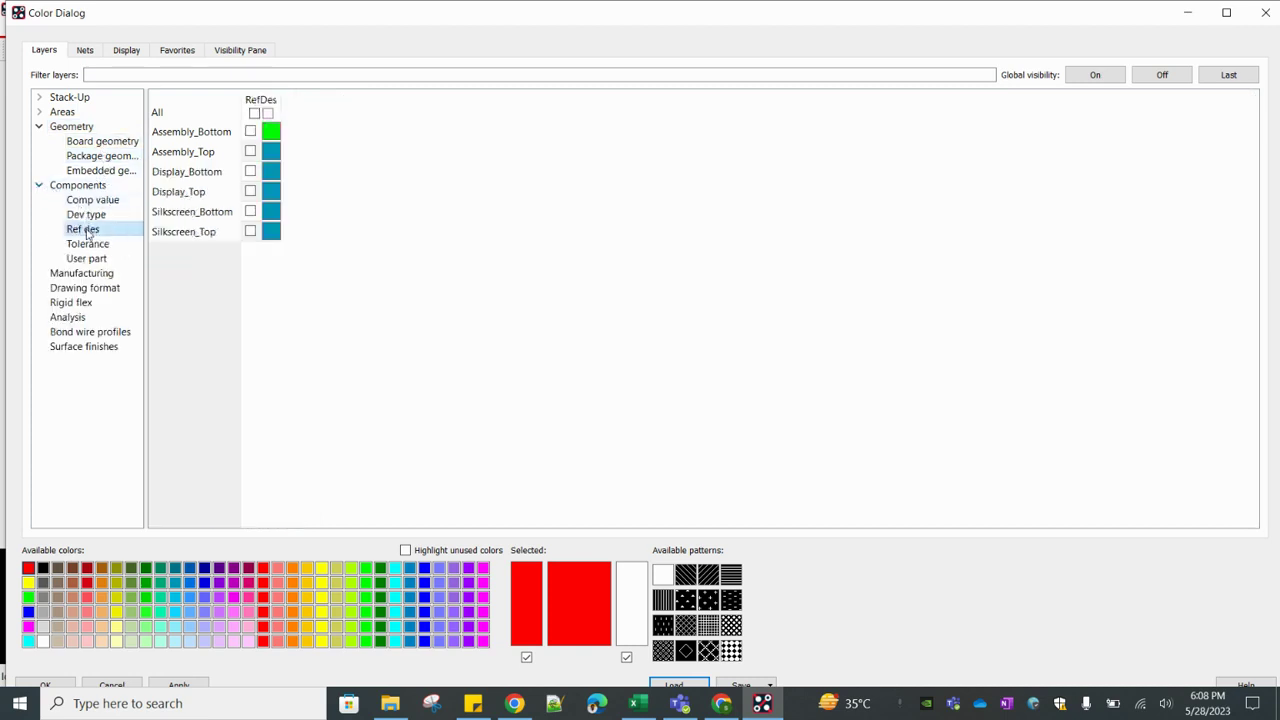
left_click(250, 231)
left_click(45, 685)
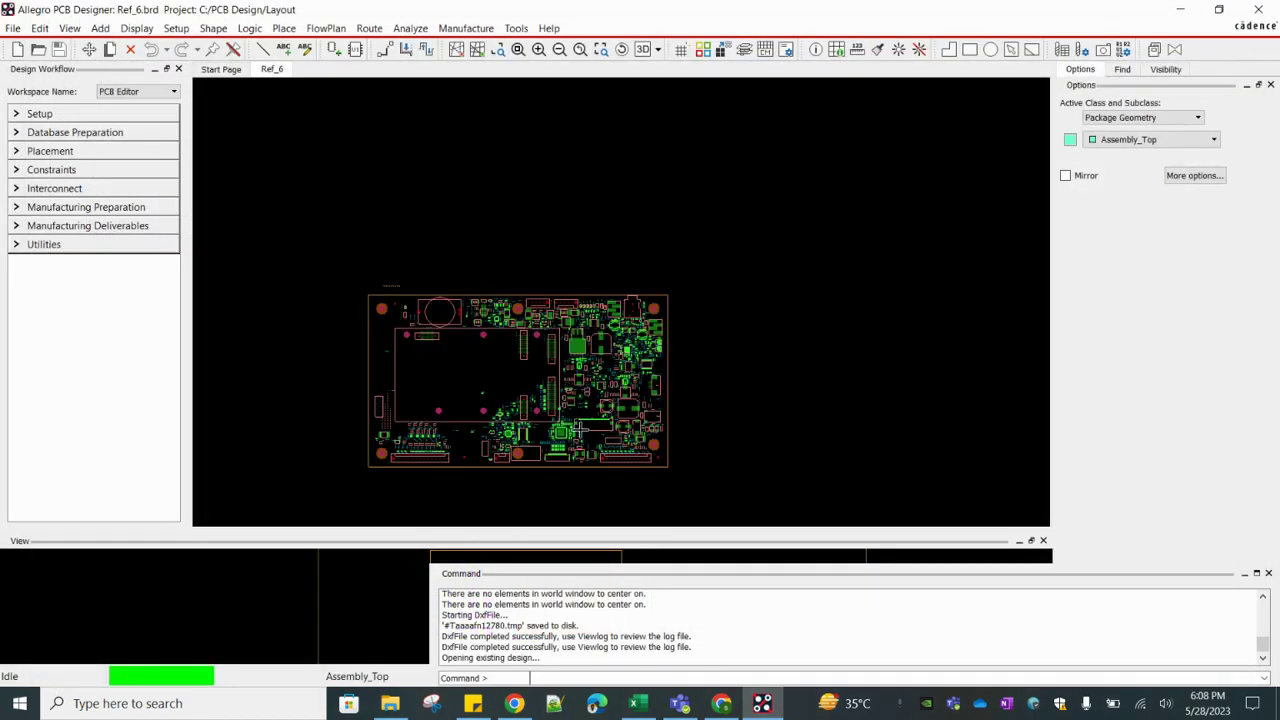
Step: Start a DXF export of the board to DXF_TEST1 with MILS output units, choosing a layer conversion file
scroll(580, 422, "up", 1)
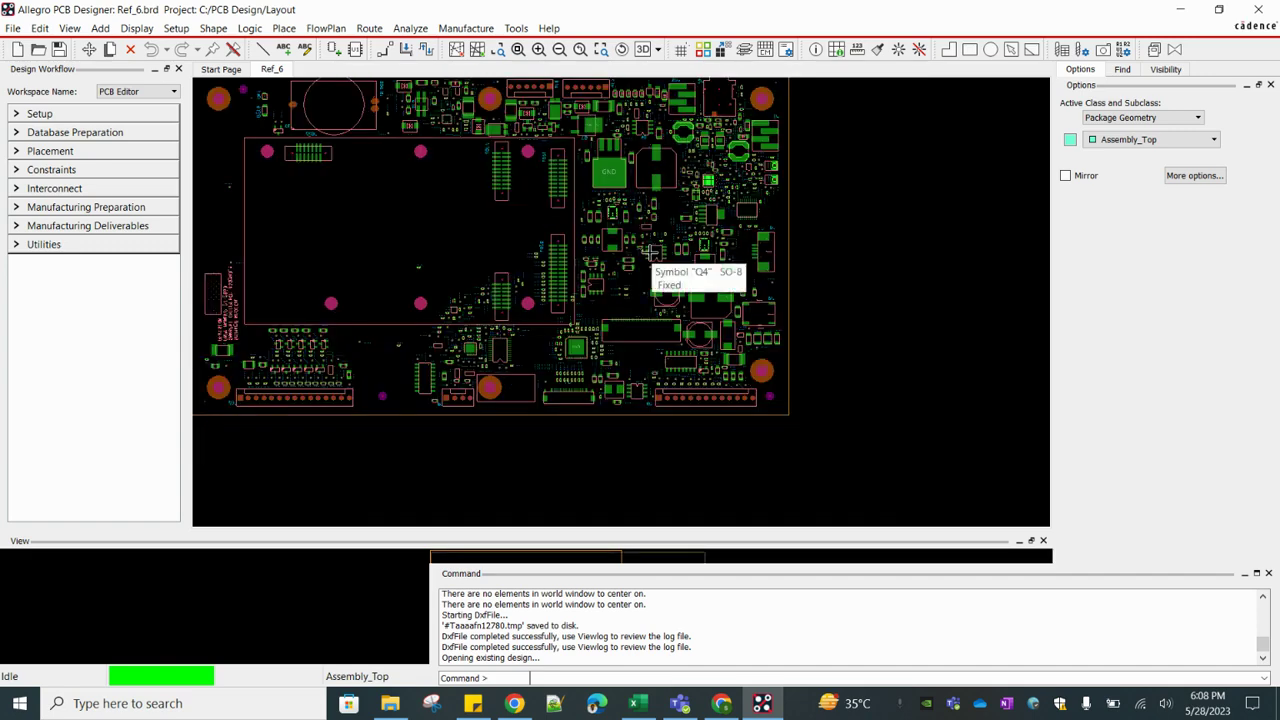
scroll(655, 257, "down", 1)
scroll(611, 212, "up", 1)
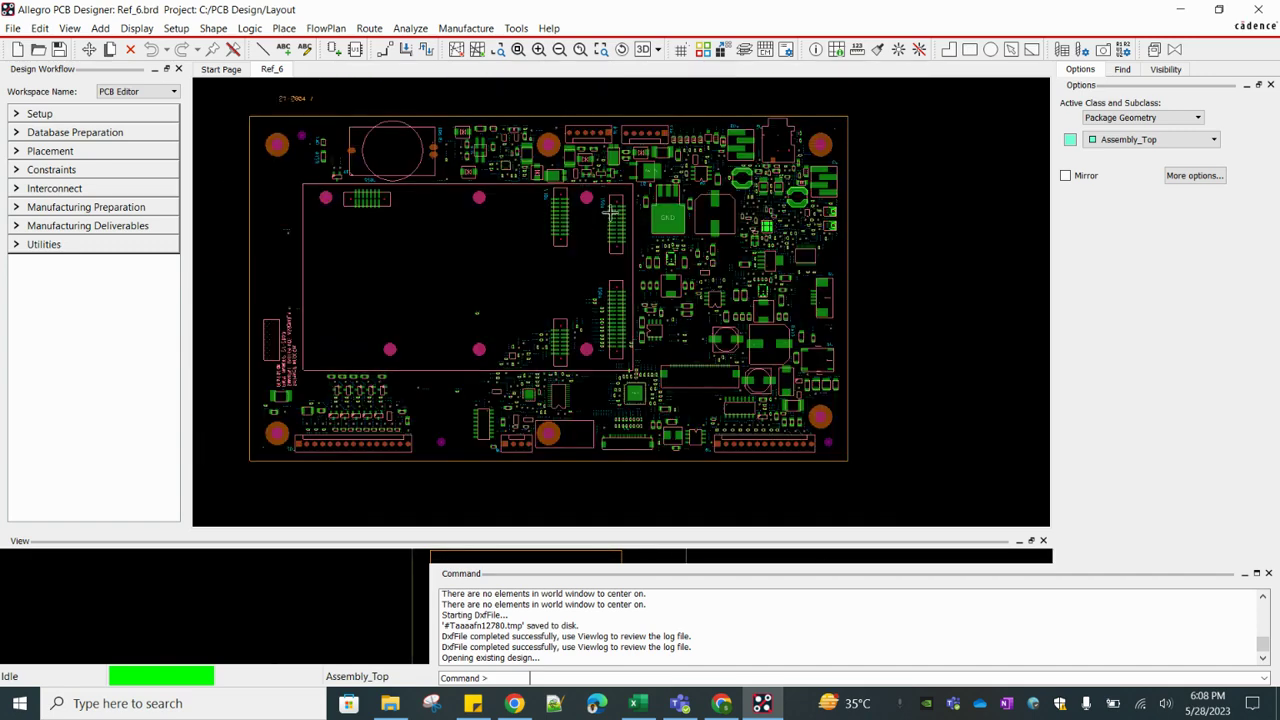
left_click(14, 28)
mouse_move(53, 177)
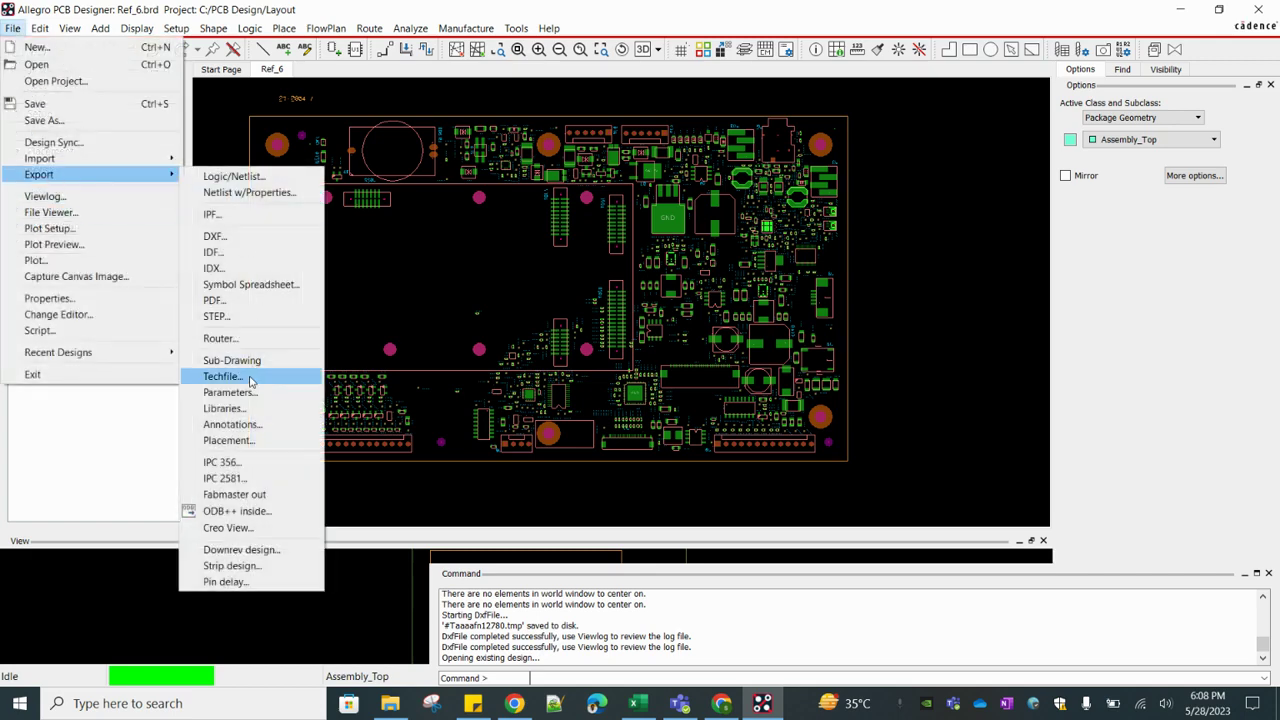
left_click(224, 238)
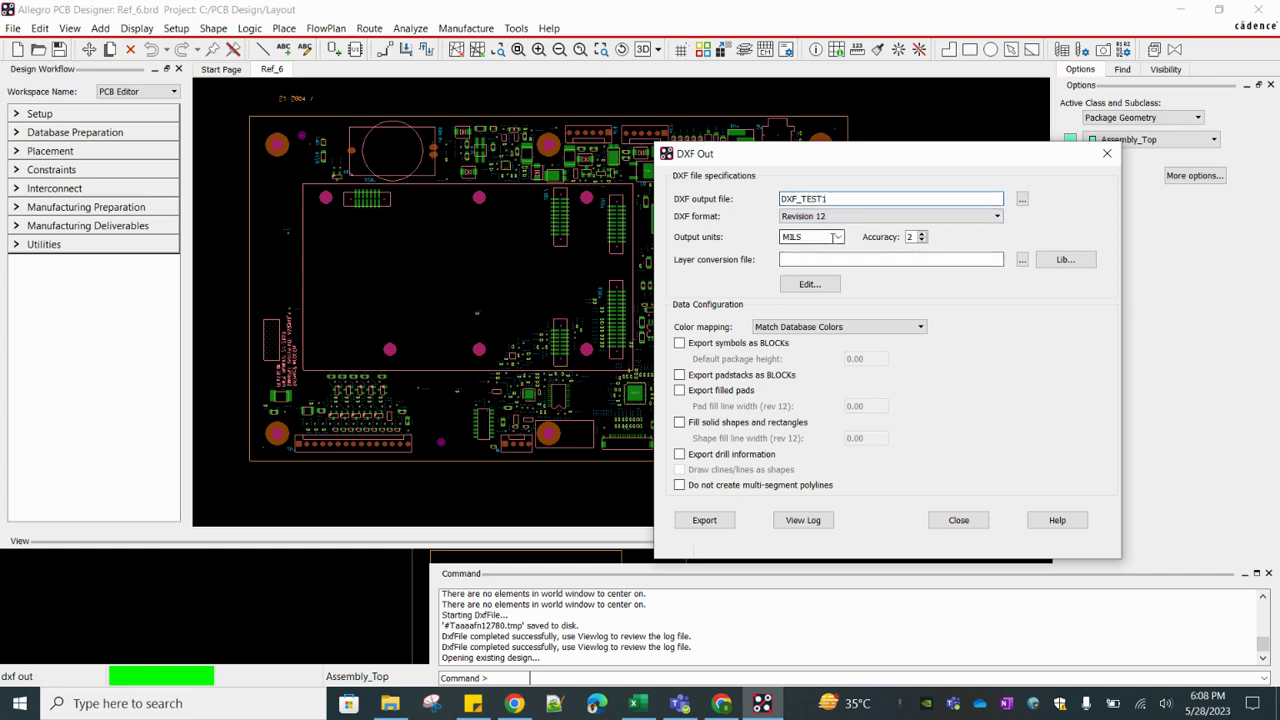
left_click(838, 238)
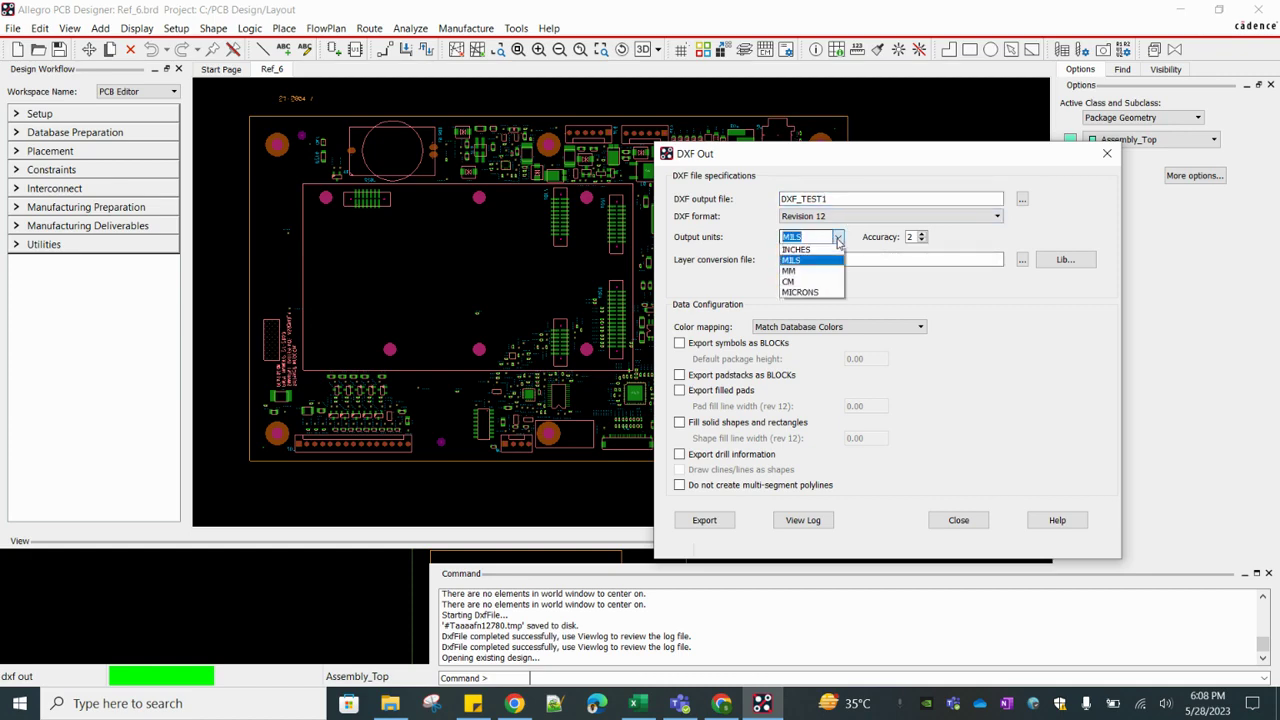
left_click(800, 260)
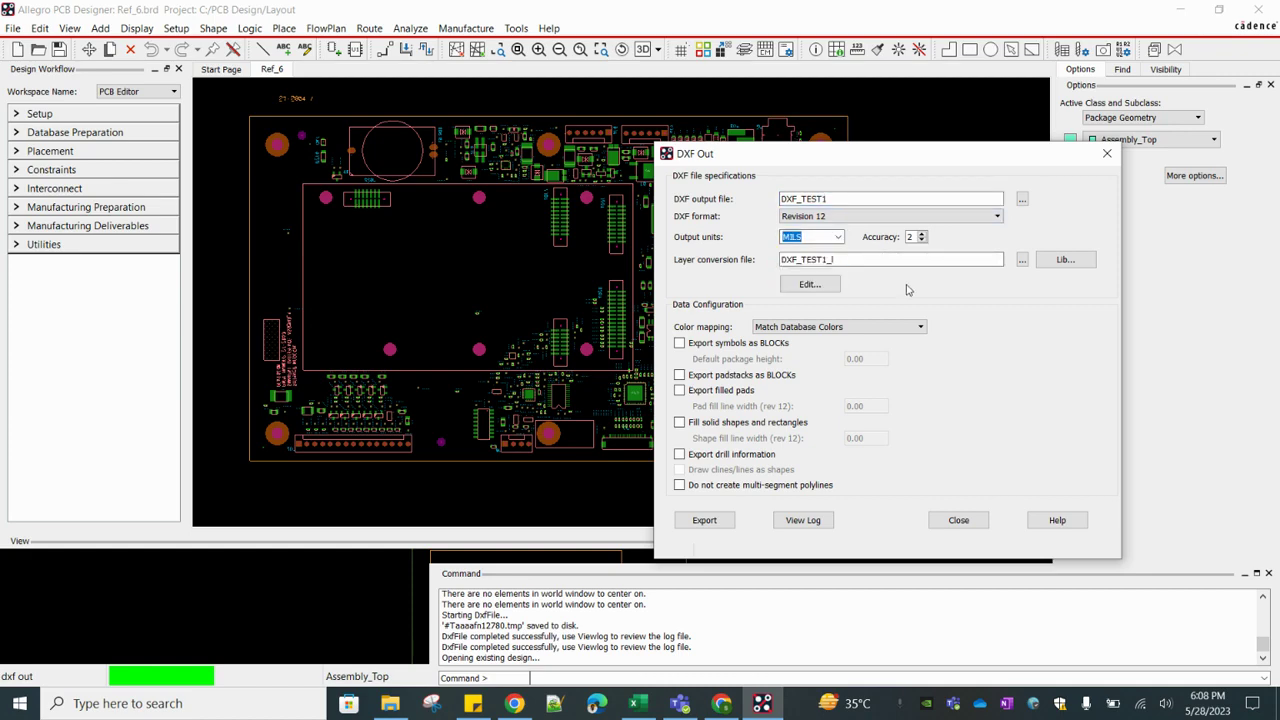
left_click(1022, 260)
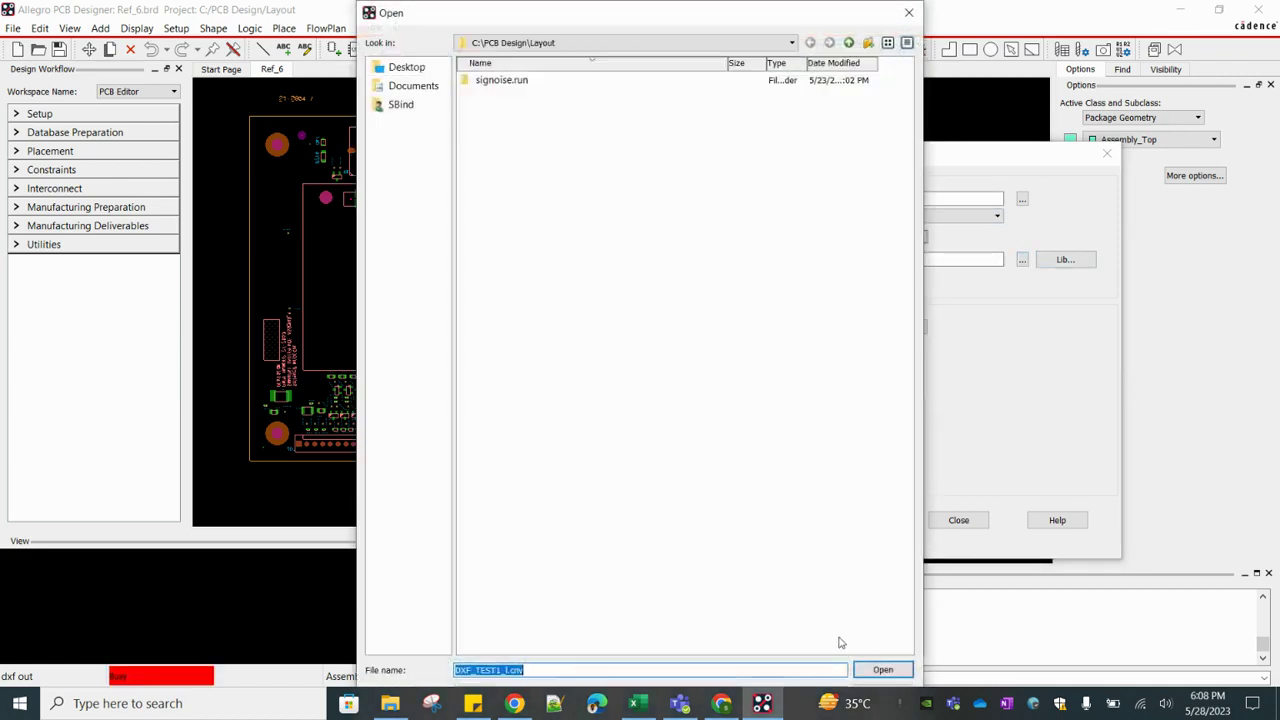
Step: Use DXF_TEST1_l.cnv as the layer conversion file and bring up its layer mapping window
left_click(880, 669)
left_click(808, 288)
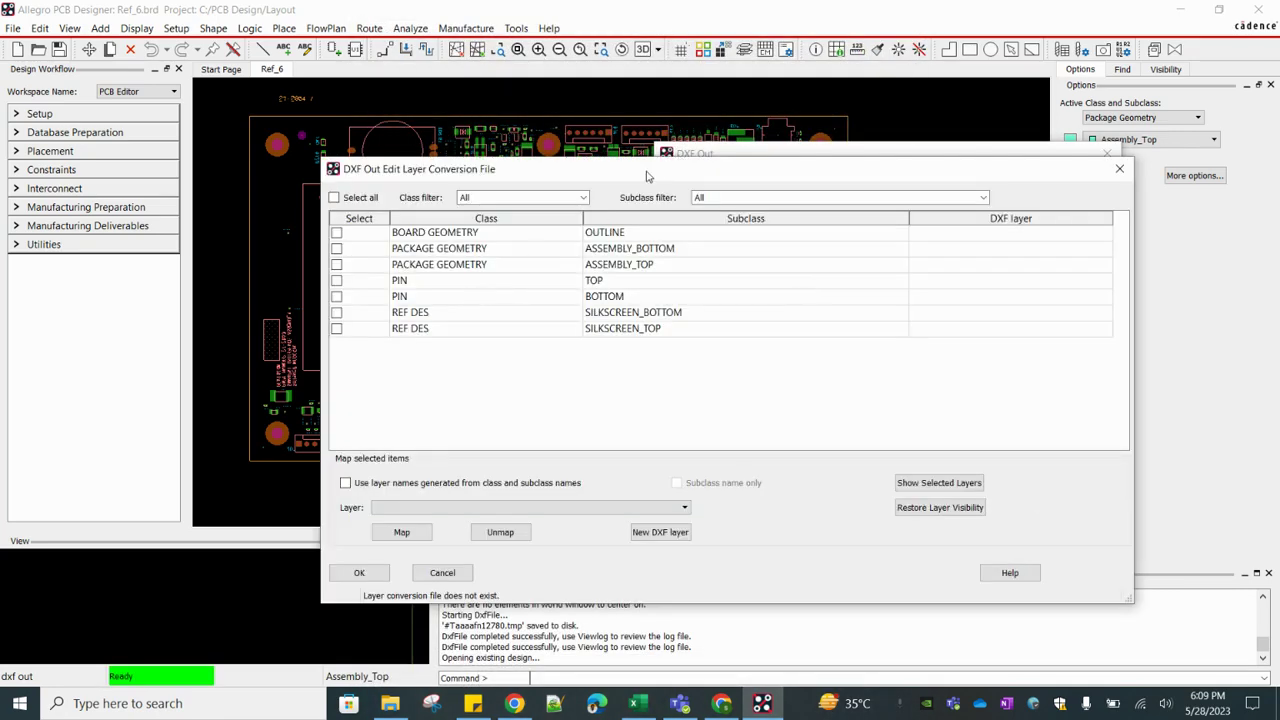
left_click_drag(646, 176, 800, 199)
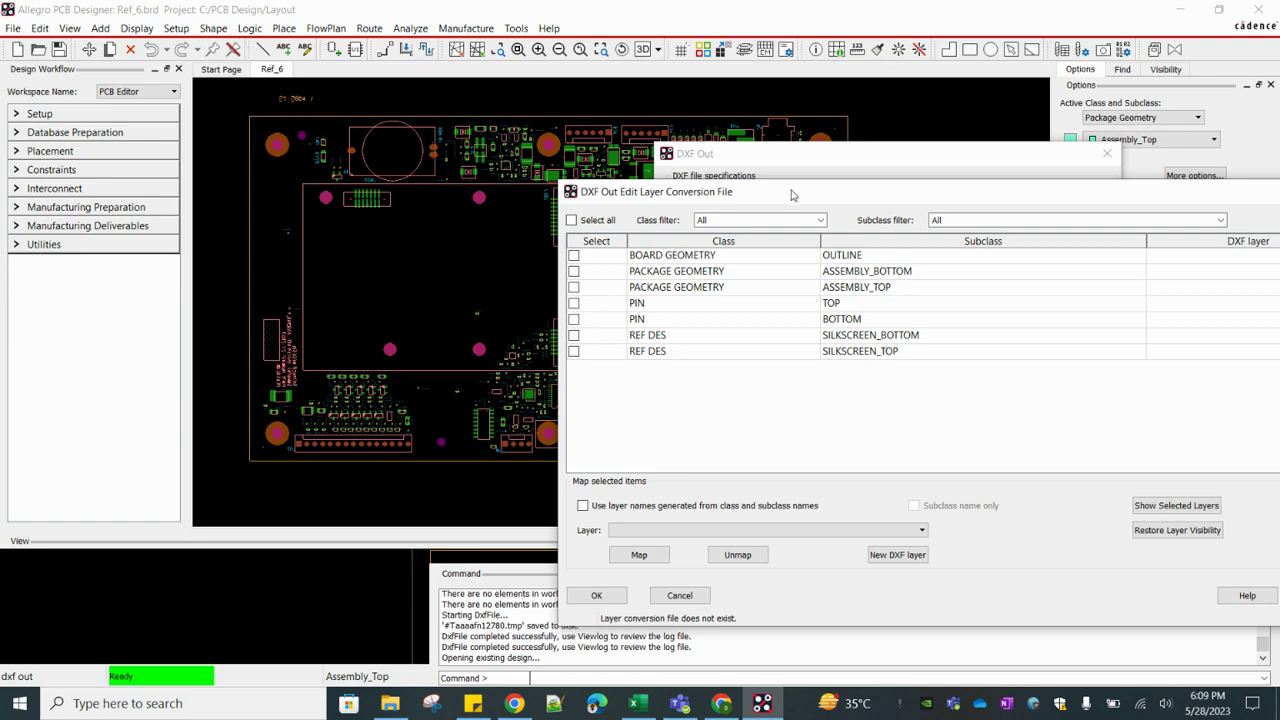
left_click_drag(790, 193, 620, 143)
Step: Map all seven layers to DXF layer names generated from class and subclass, and save the mapping
left_click(404, 169)
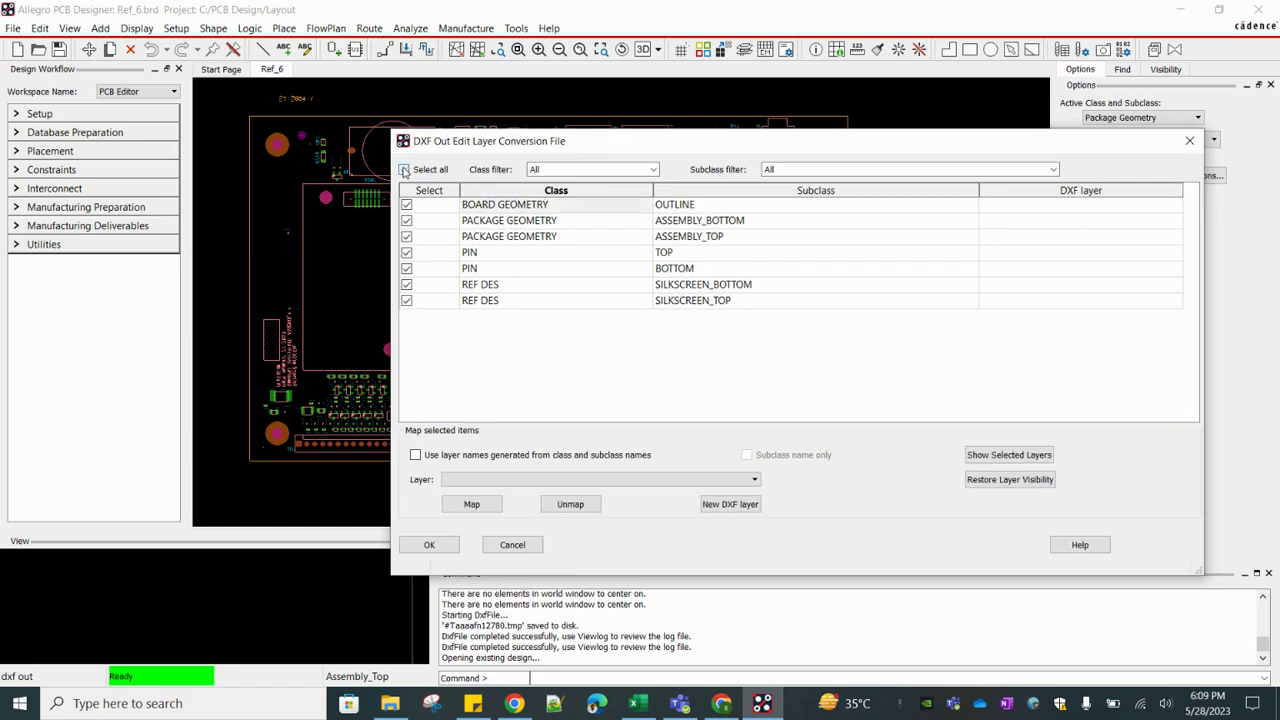
left_click(415, 456)
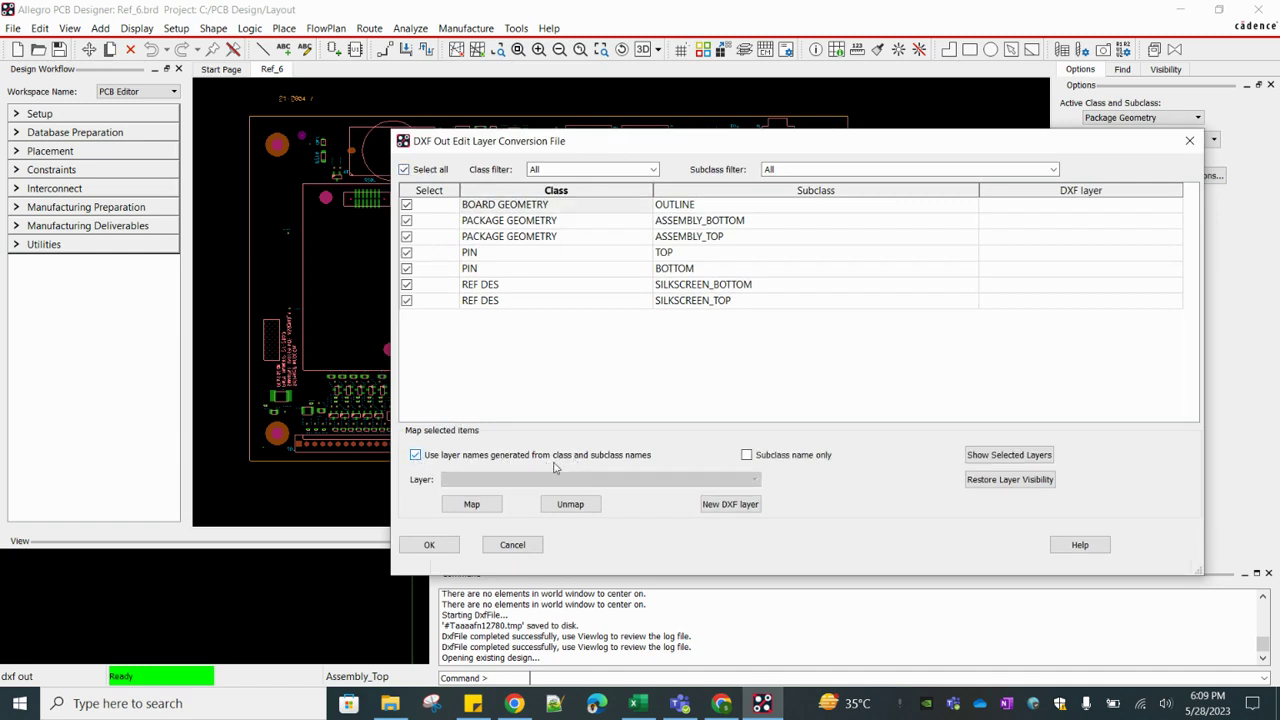
left_click(474, 507)
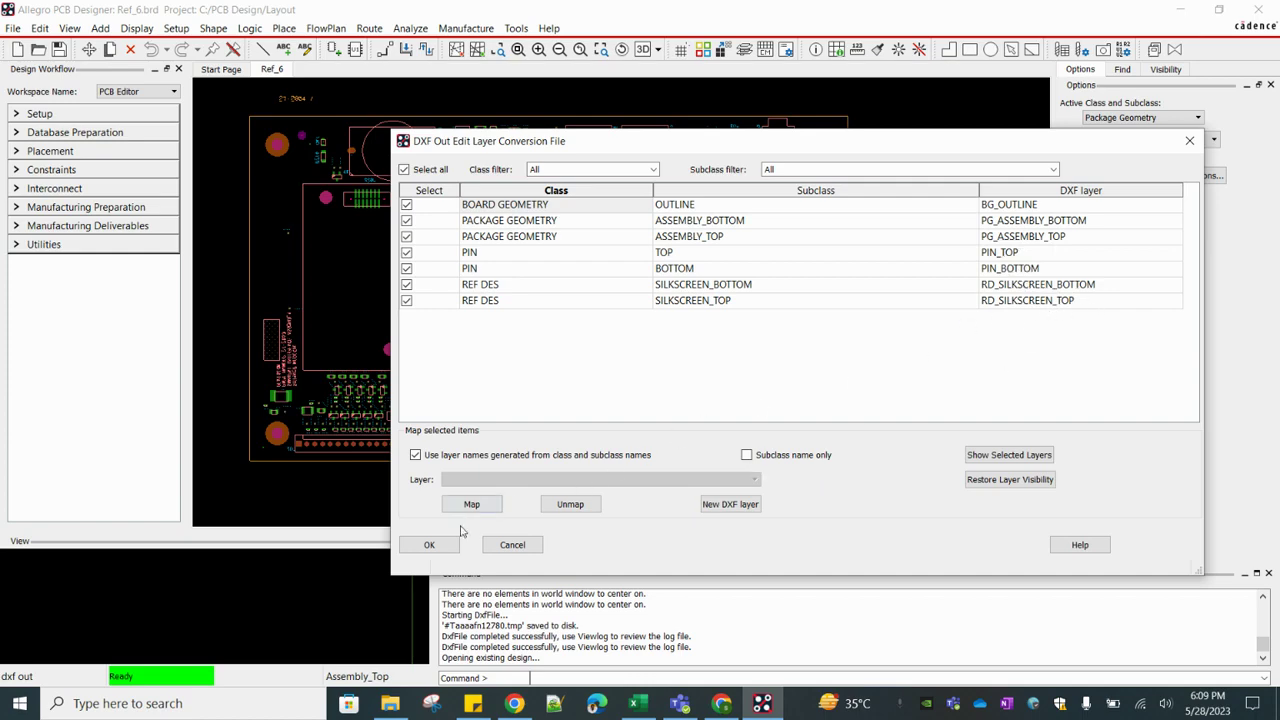
left_click(428, 546)
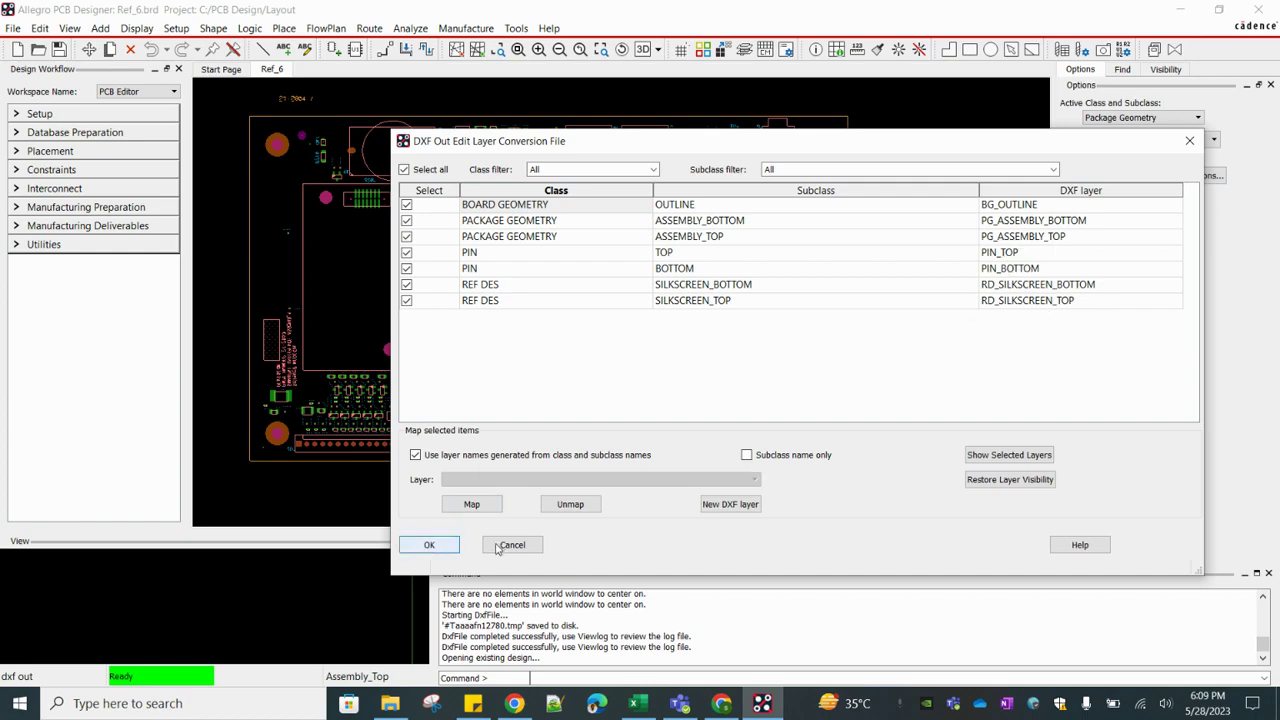
left_click(497, 548)
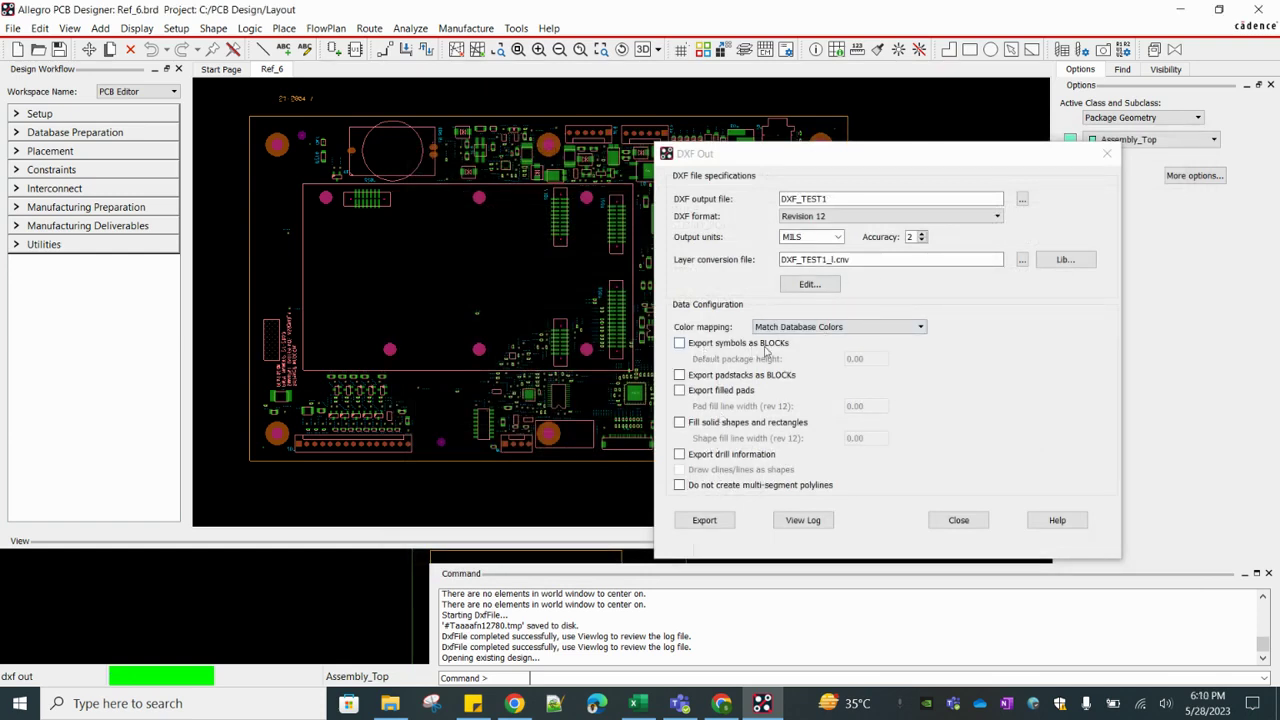
Step: Export the mapped board layers to DXF_TEST1 and close the DXF Out dialog
scroll(585, 210, "up", 2)
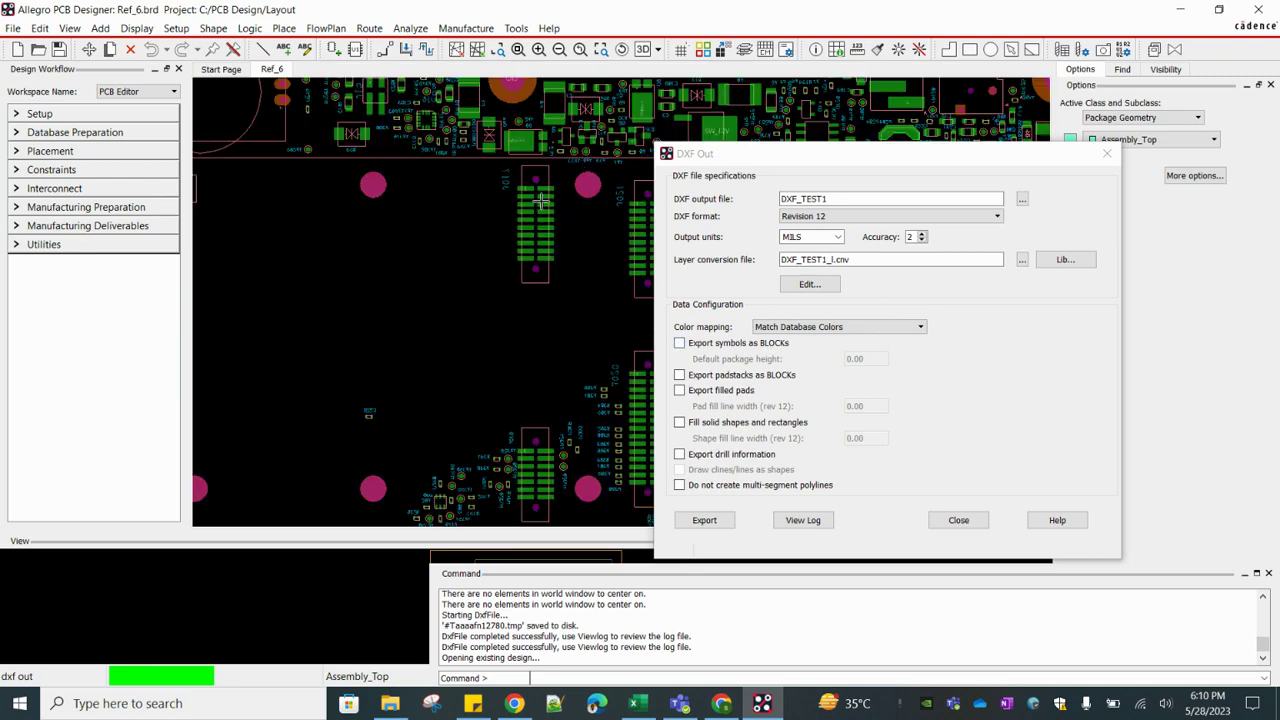
scroll(560, 214, "up", 2)
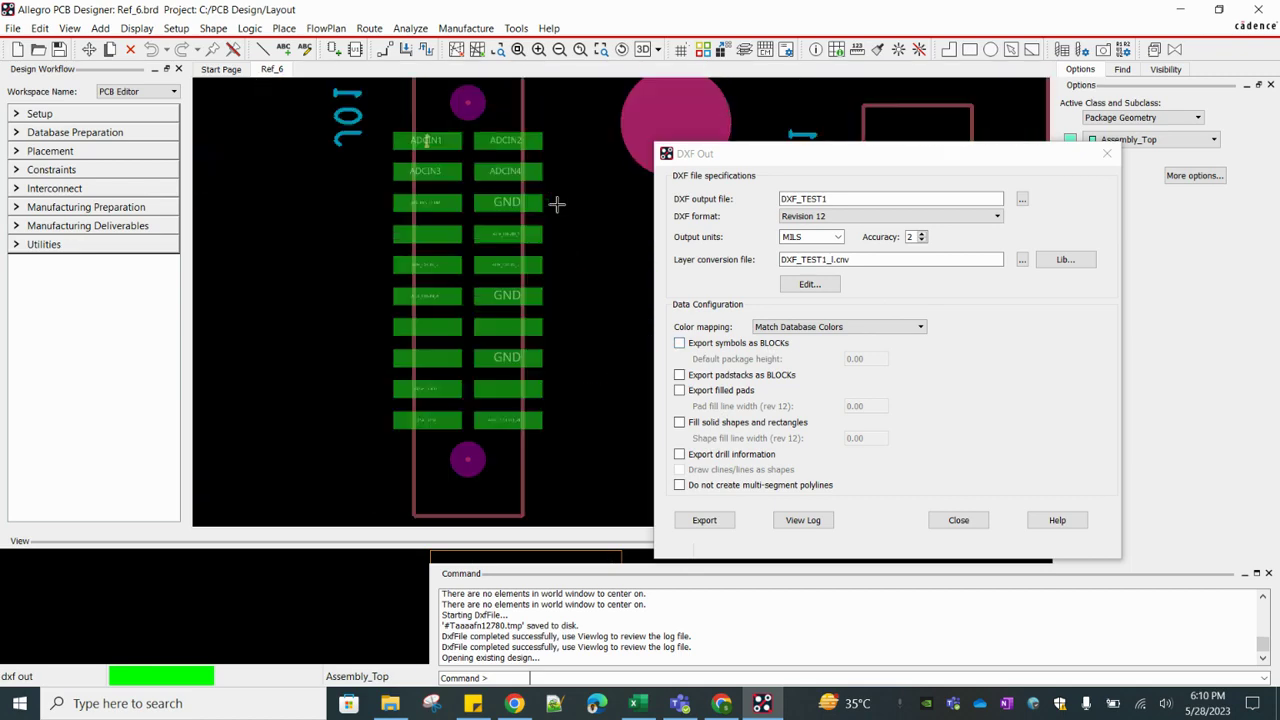
scroll(538, 217, "down", 2)
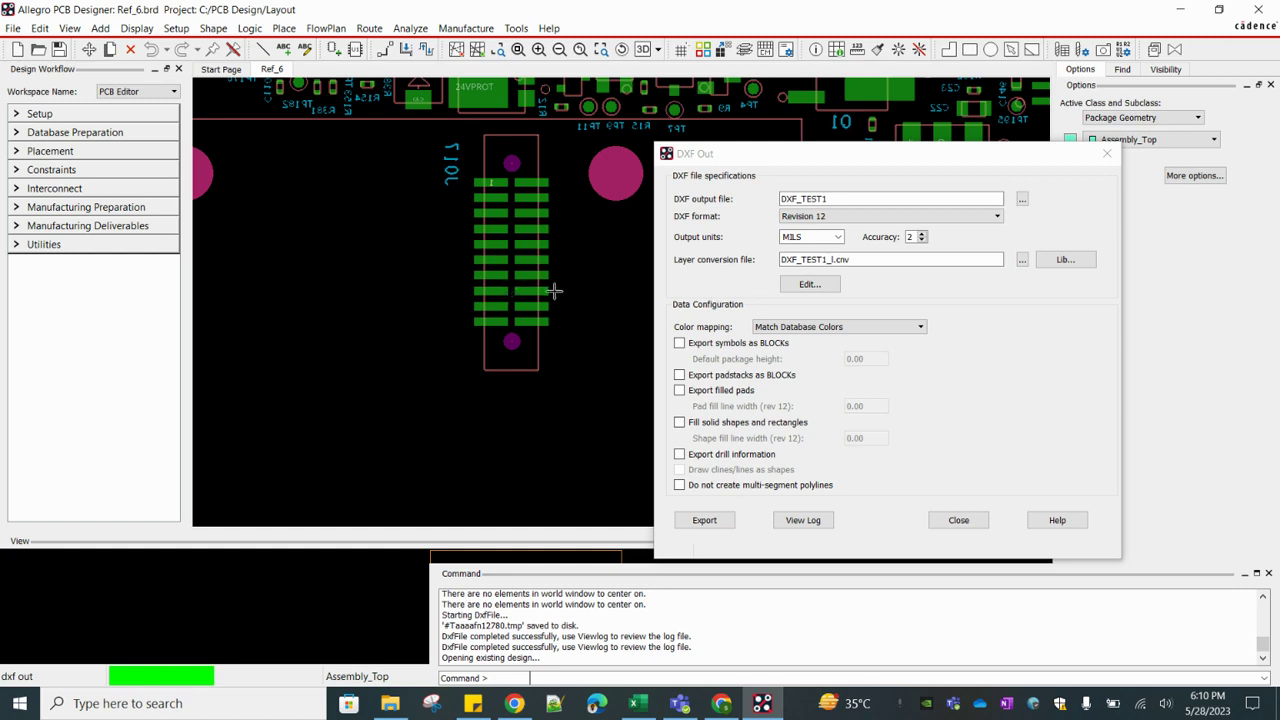
scroll(397, 256, "down", 2)
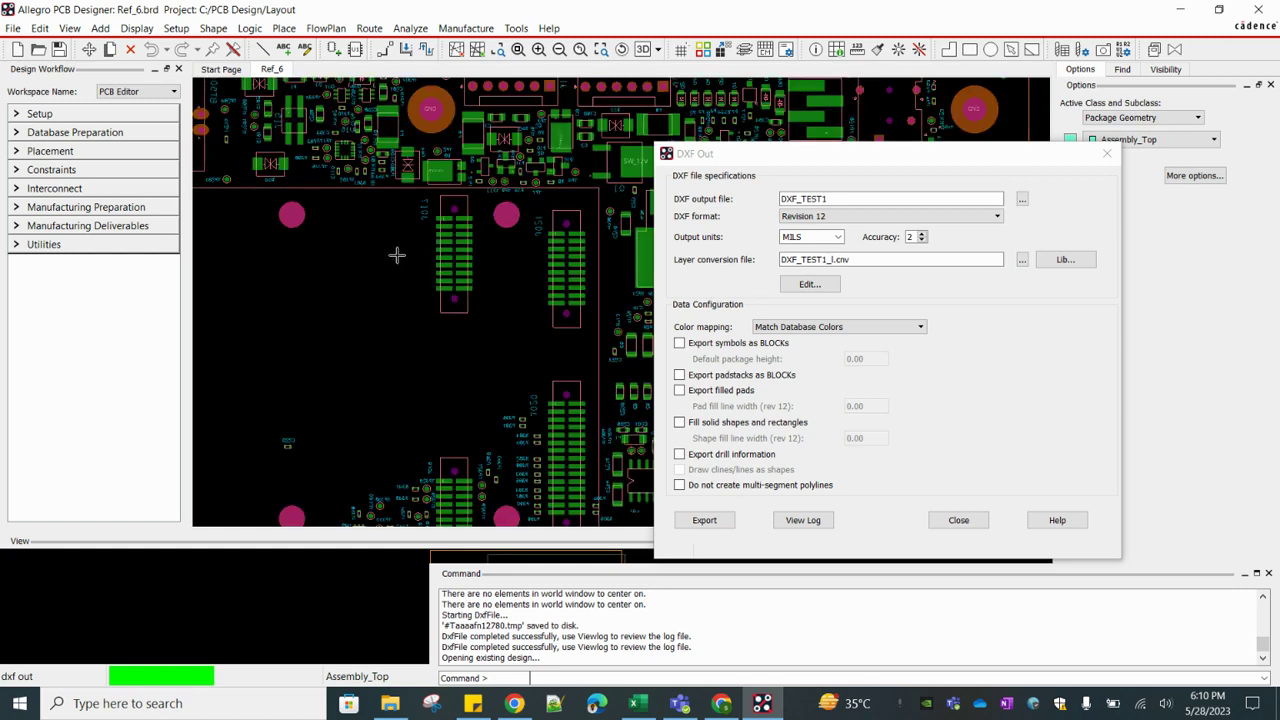
left_click(711, 524)
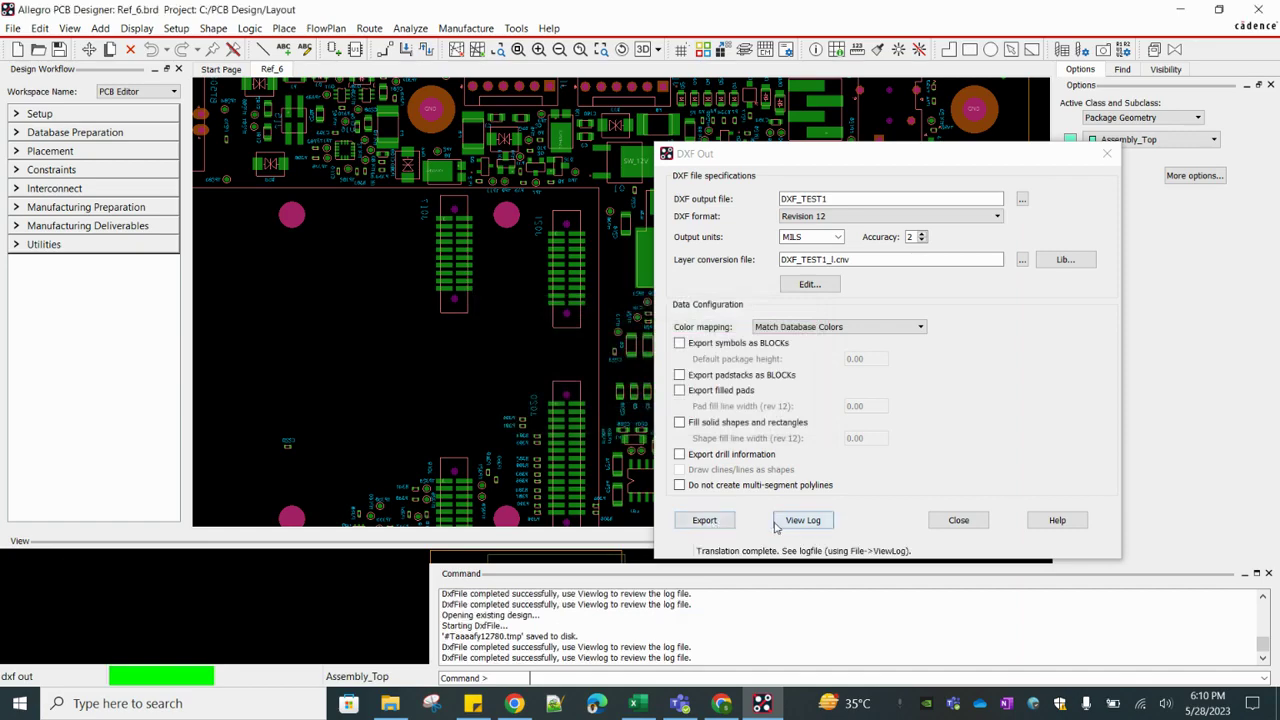
left_click(1107, 155)
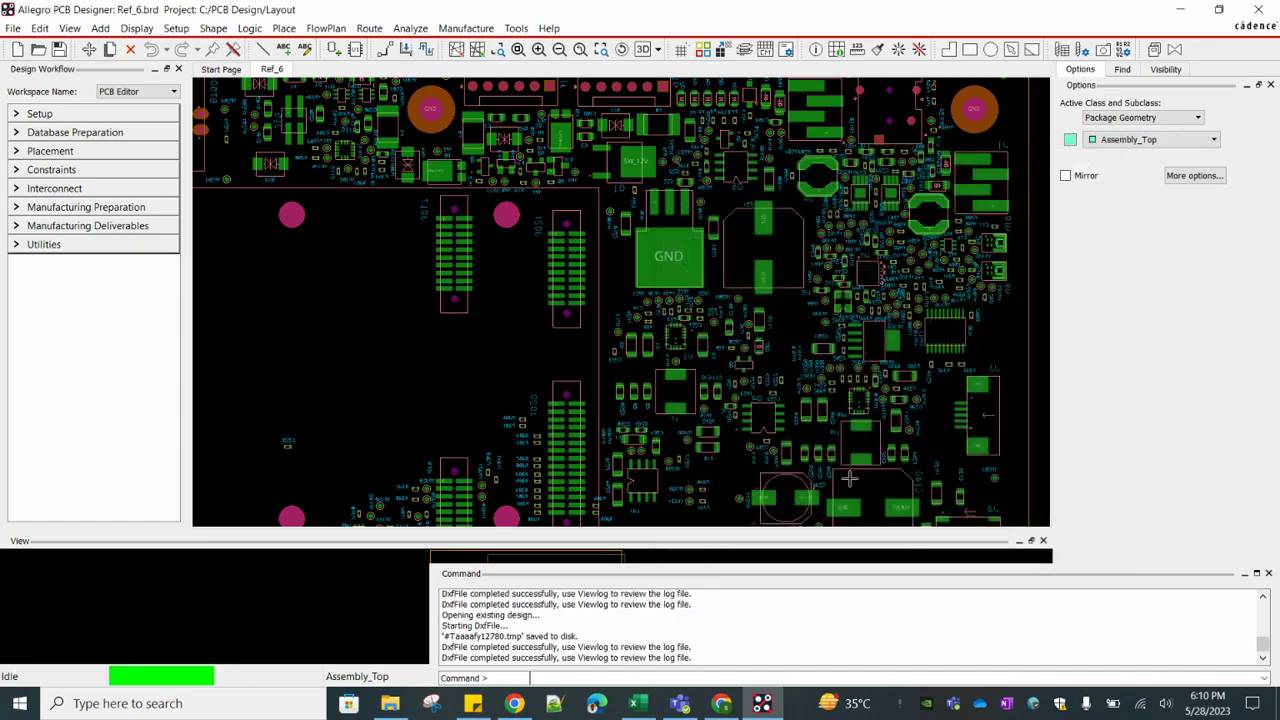
left_click(721, 703)
Step: Upload DXF_TEST1.dxf to the ProfiCAD Online DXF Viewer
left_click(300, 13)
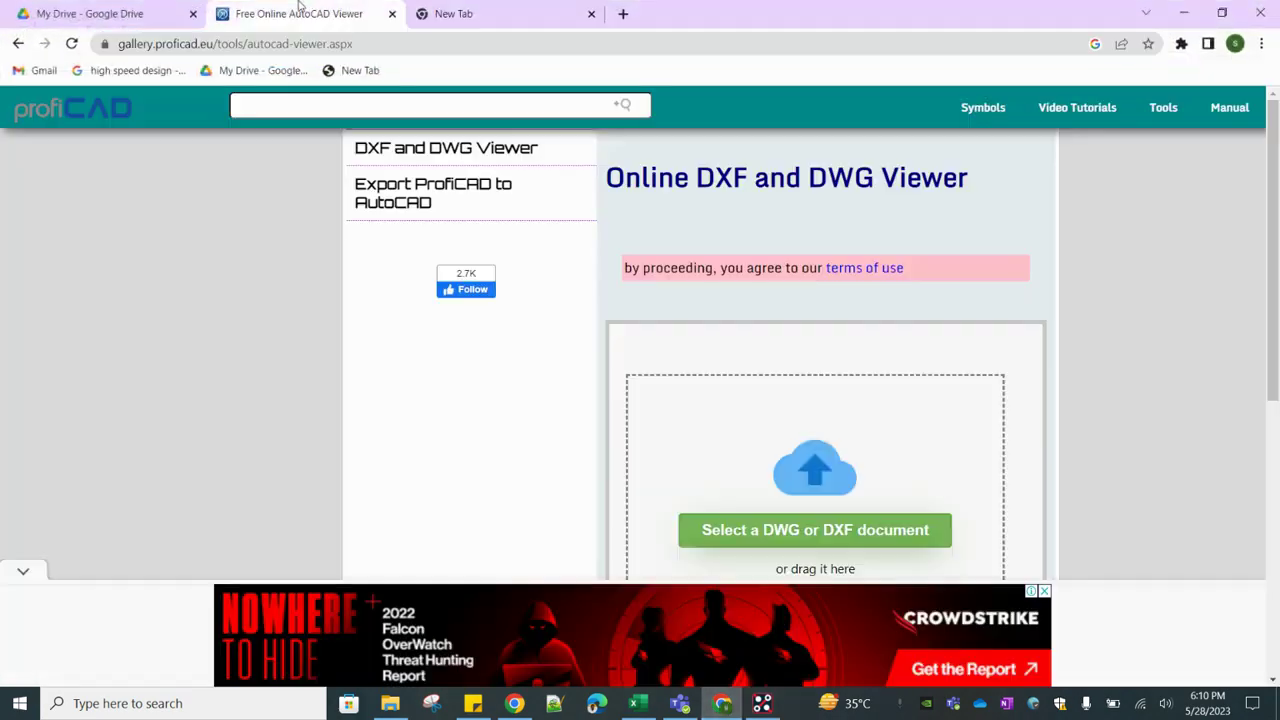
scroll(797, 445, "down", 2)
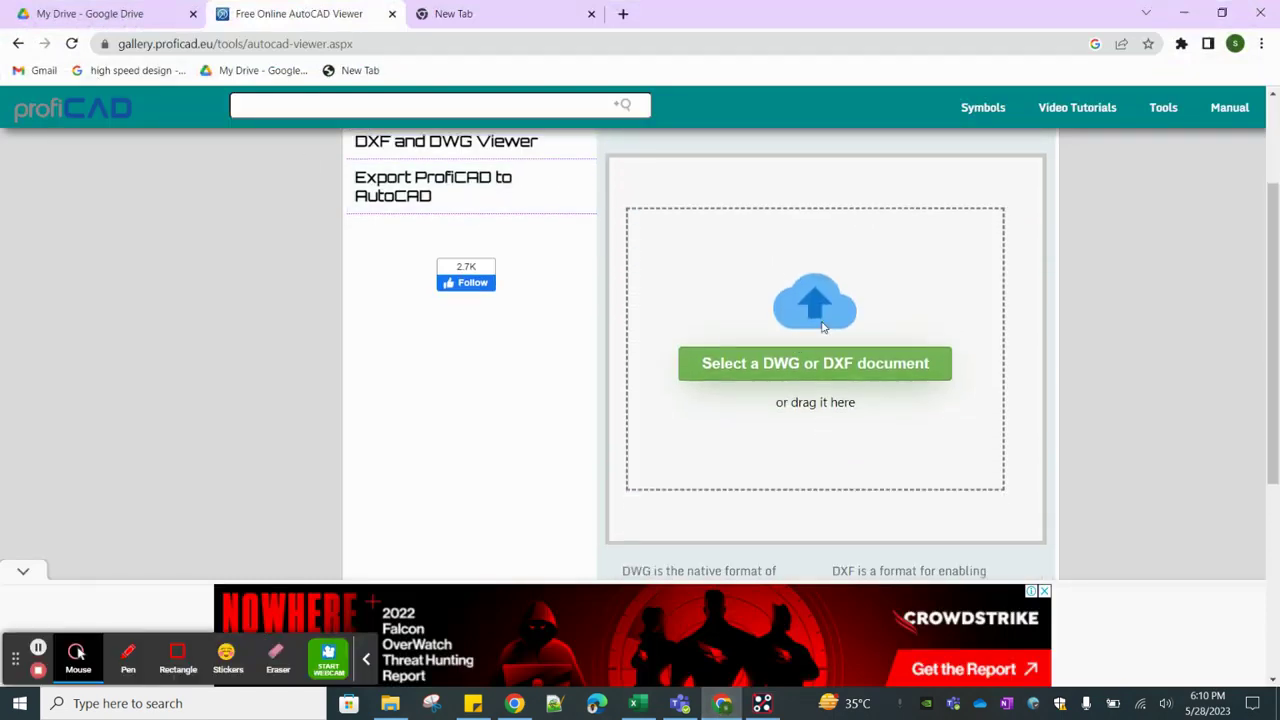
left_click(824, 366)
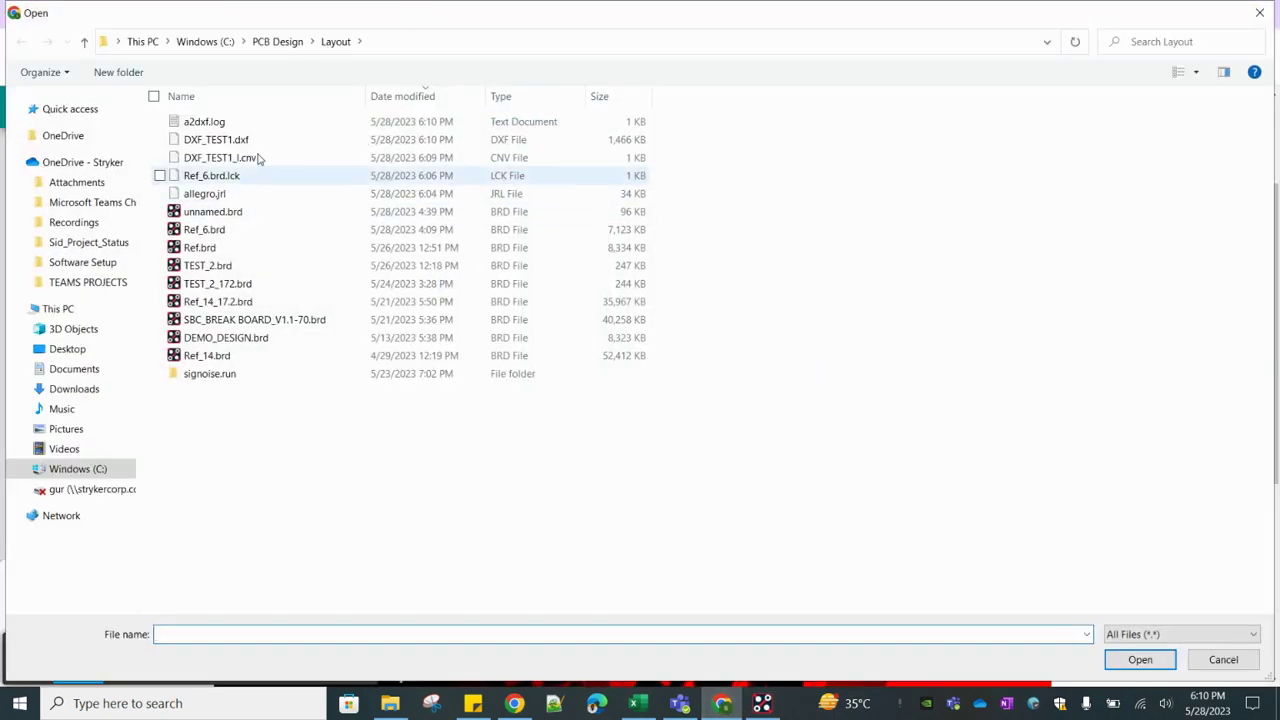
left_click(217, 139)
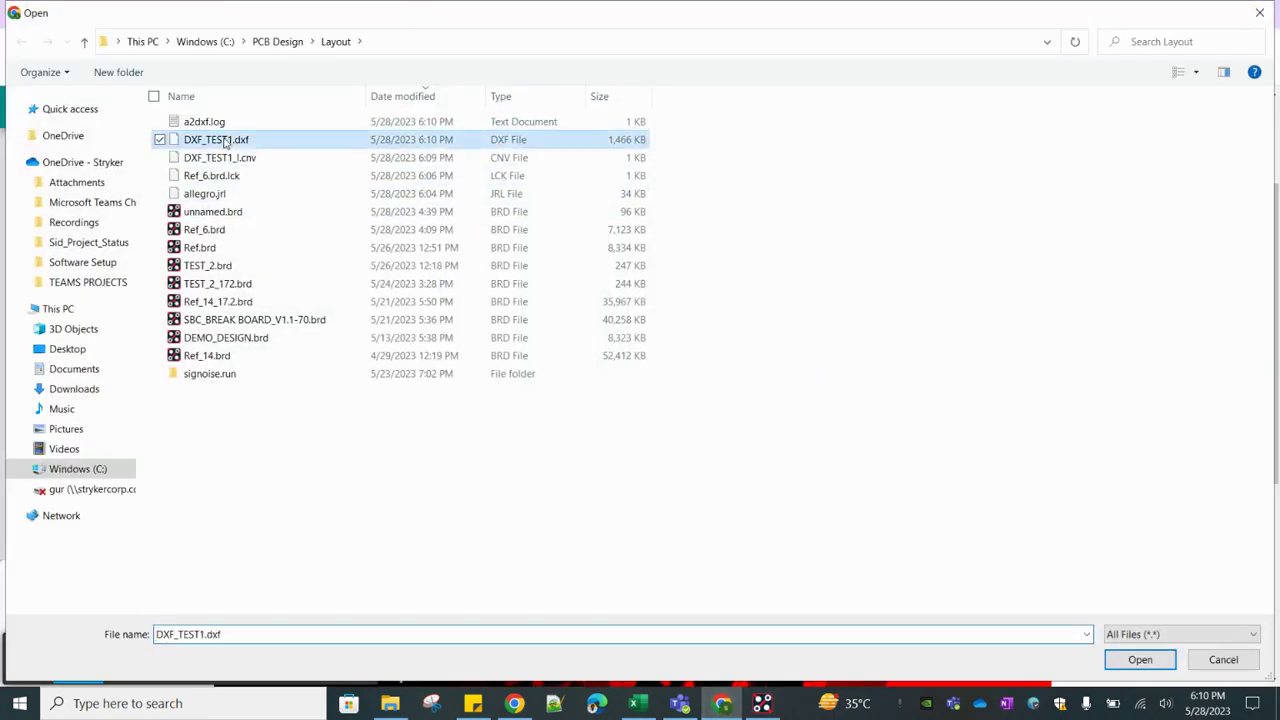
left_click(1135, 657)
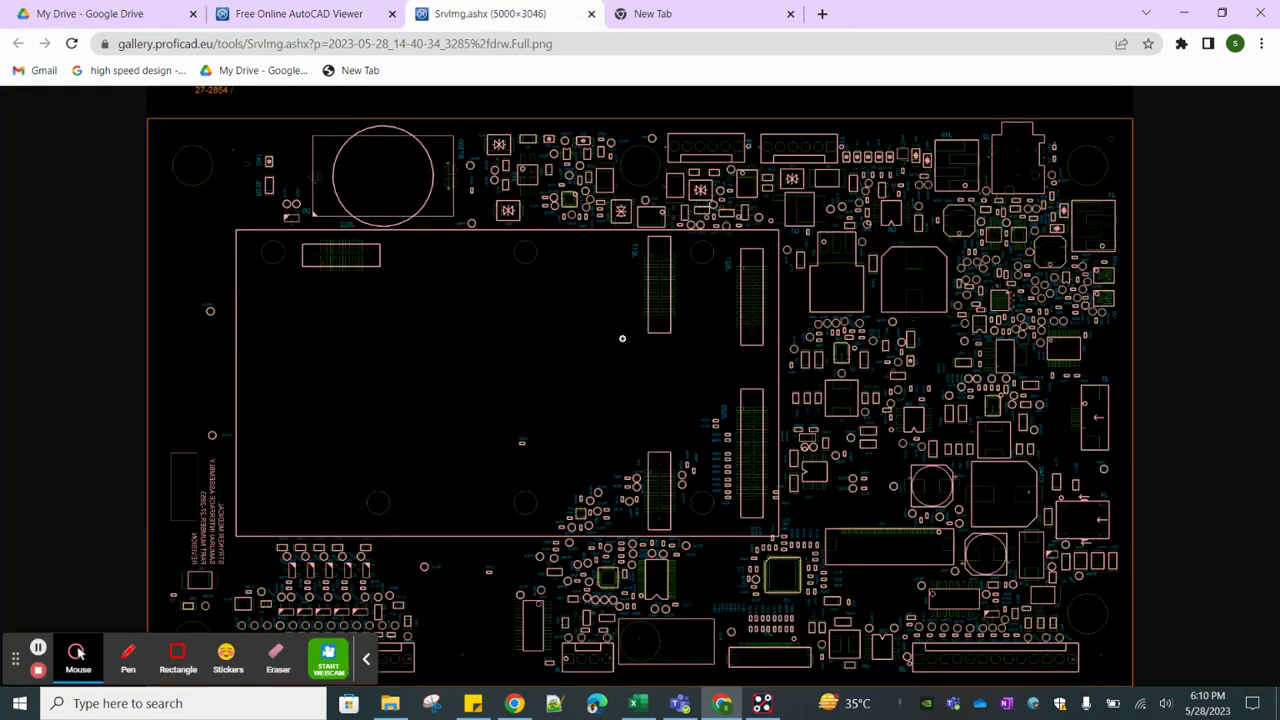
Step: View the 5000×3046 board rendering at full size, then return to the Allegro Ref_6 board
left_click(626, 361)
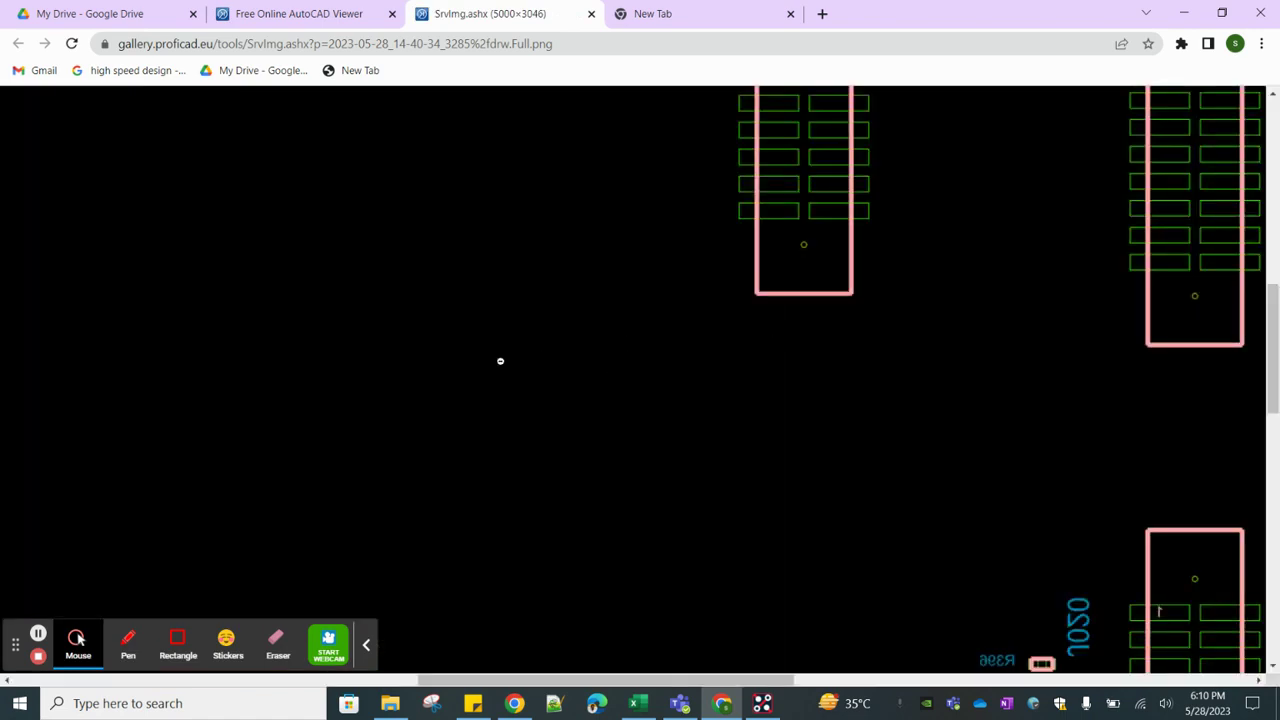
scroll(565, 357, "down", 5)
scroll(632, 362, "up", 3)
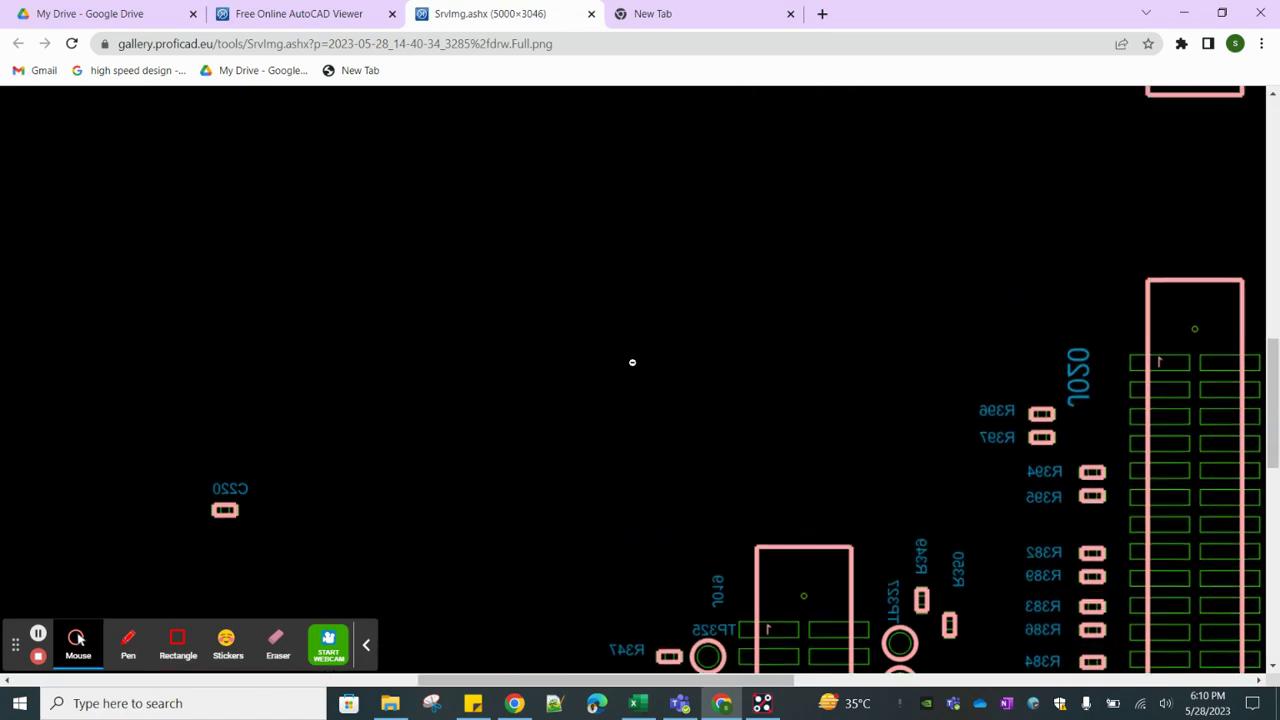
scroll(632, 362, "down", 5)
scroll(632, 362, "up", 5)
scroll(678, 377, "down", 3)
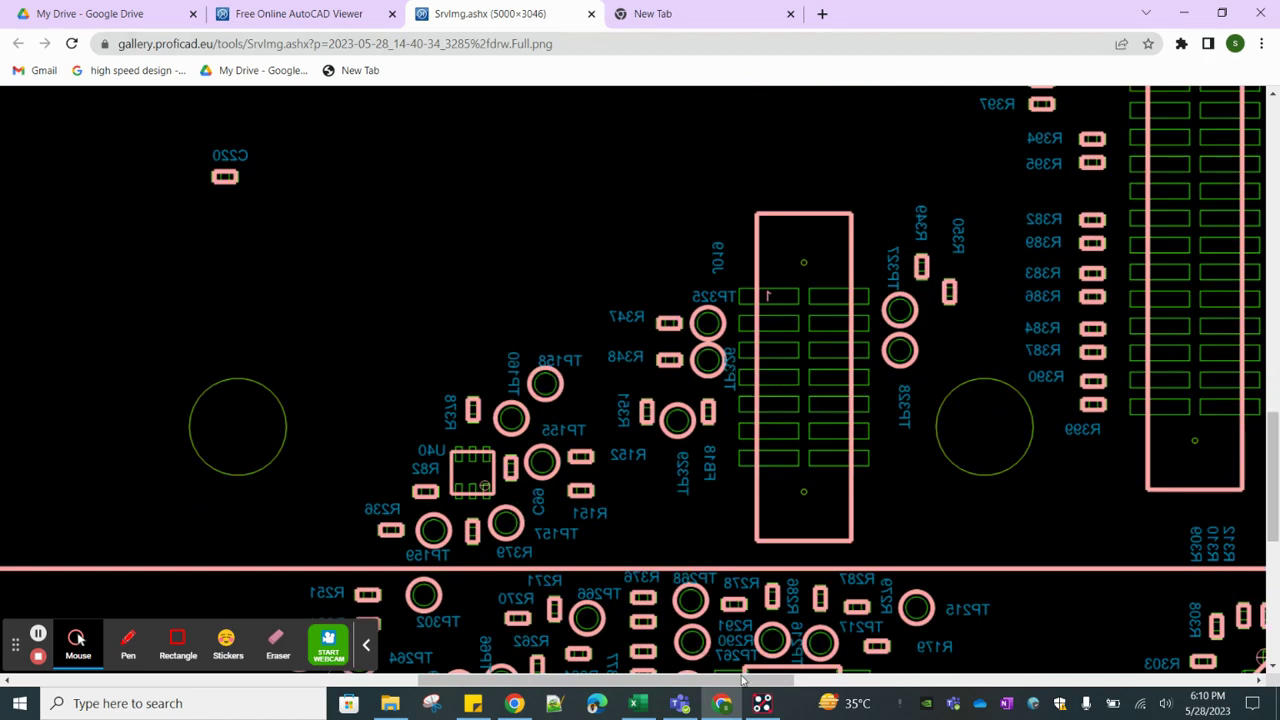
left_click(762, 703)
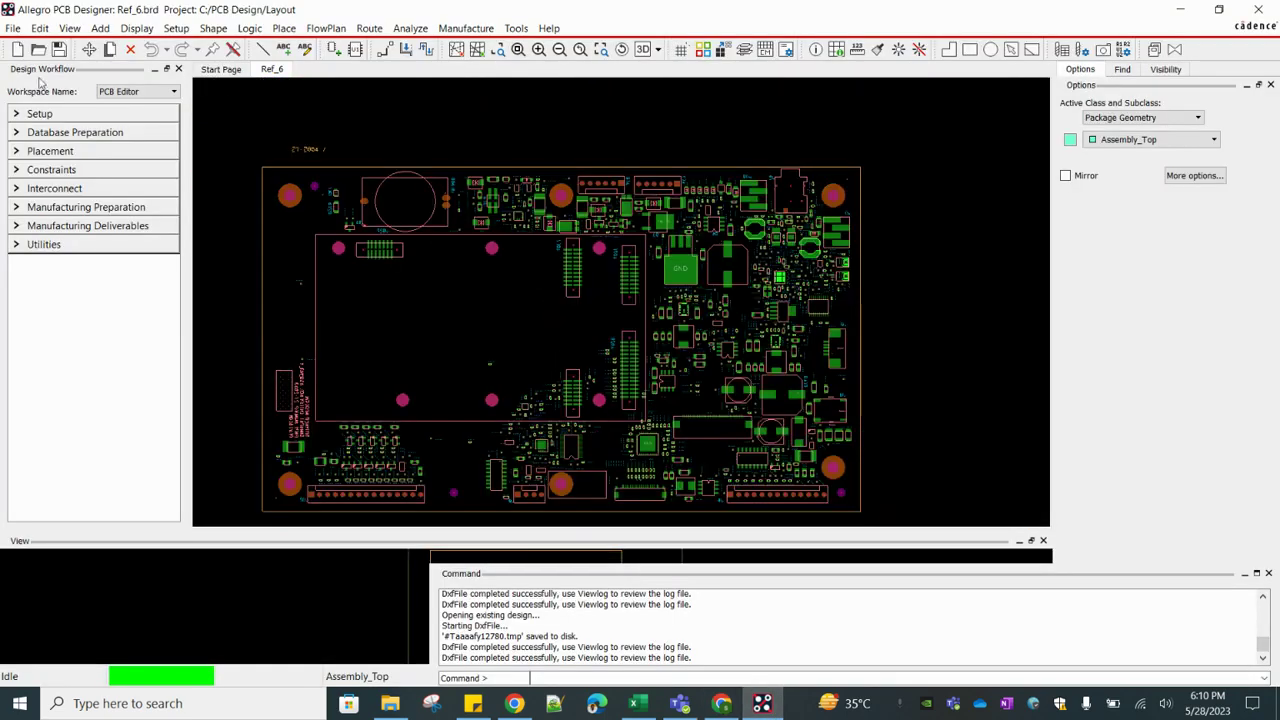
Step: Set up a DXF export with filled pads and solid shapes at 5.00 width, output named DXF_TEST2
left_click(13, 28)
mouse_move(52, 165)
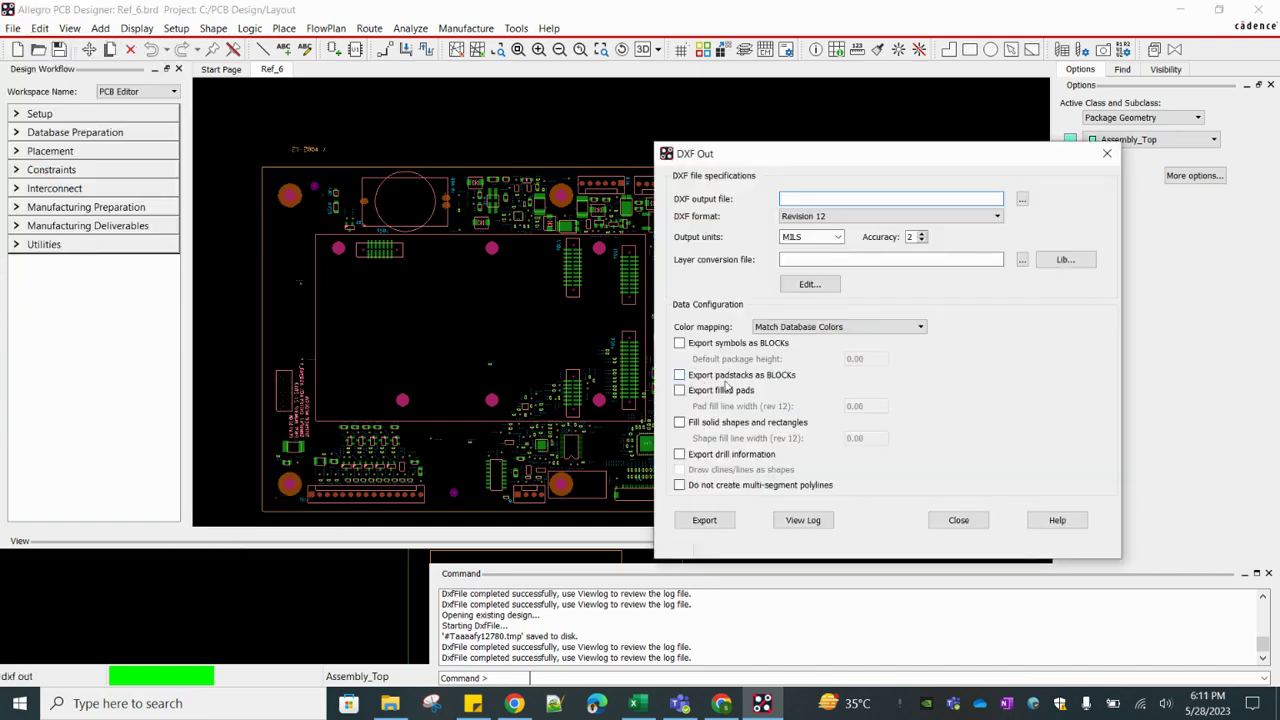
left_click(716, 391)
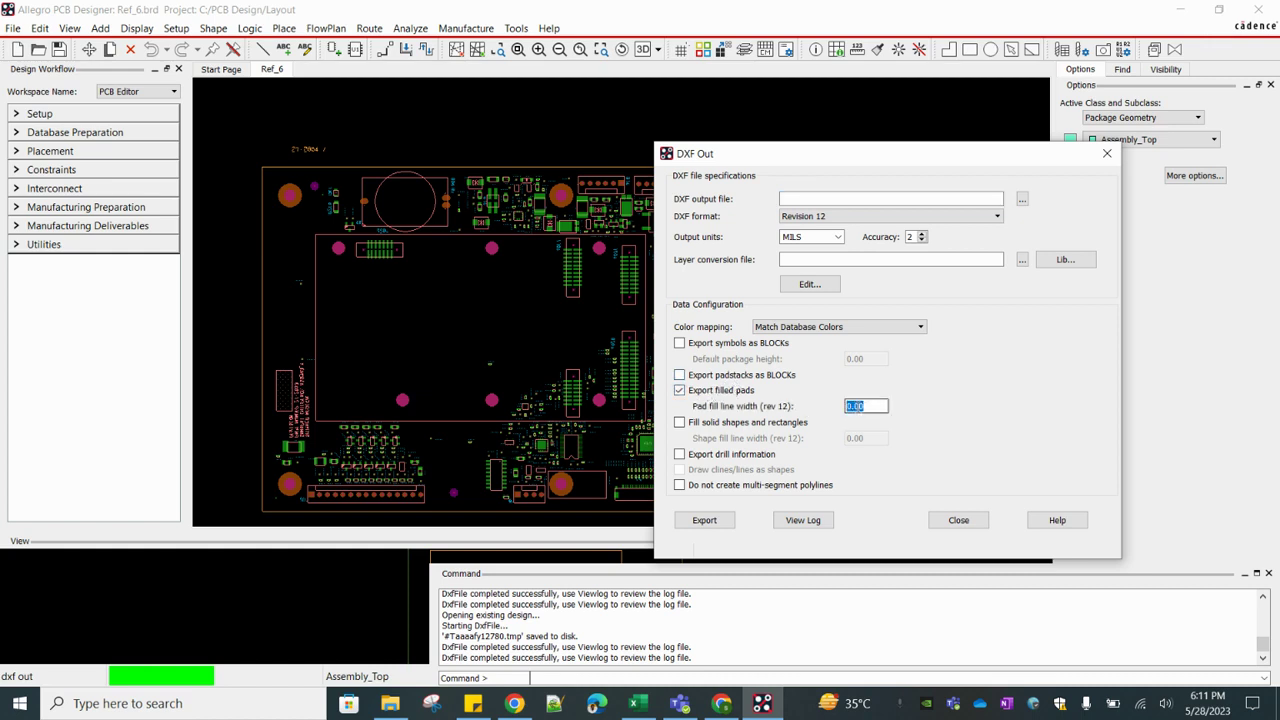
type("5")
left_click(680, 422)
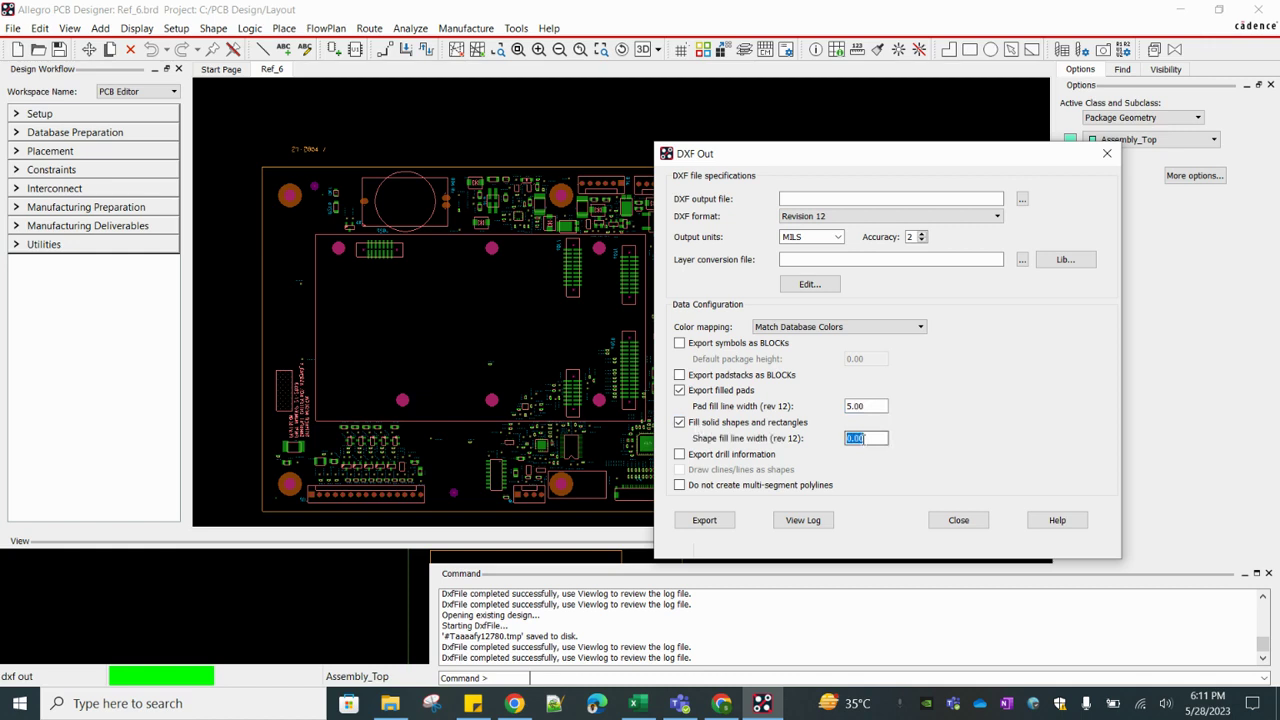
left_click(872, 406)
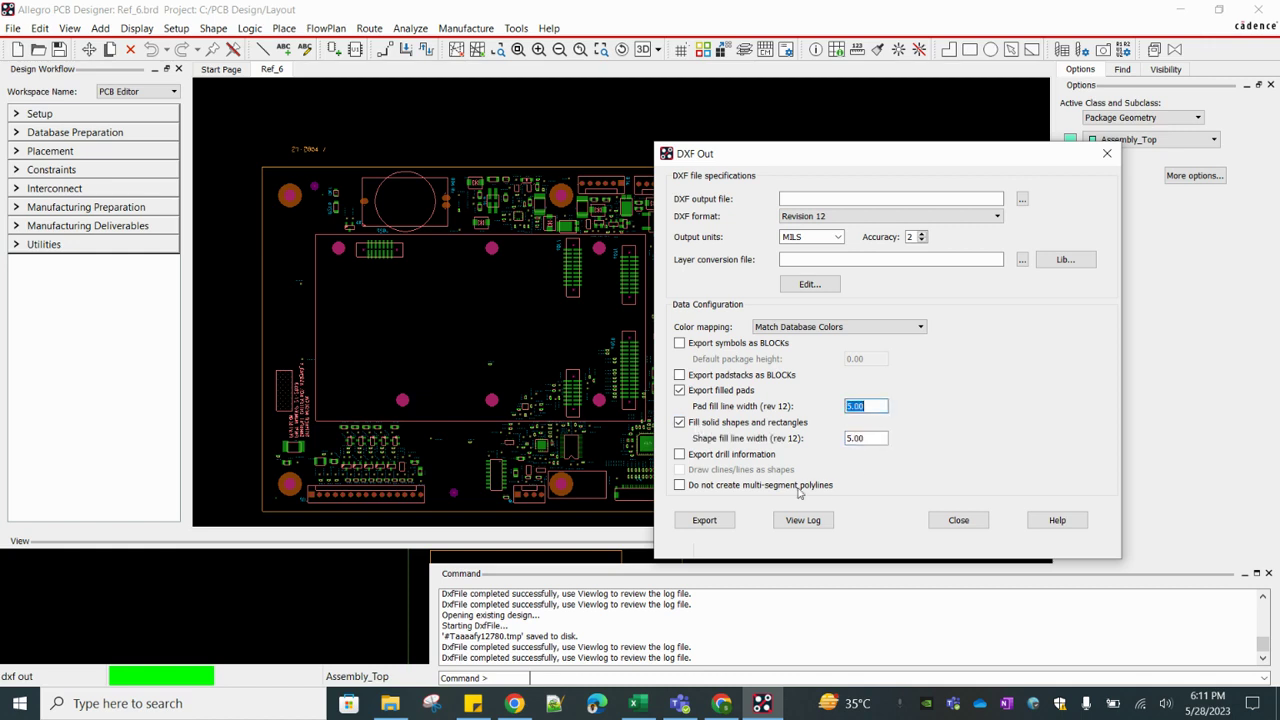
left_click(814, 195)
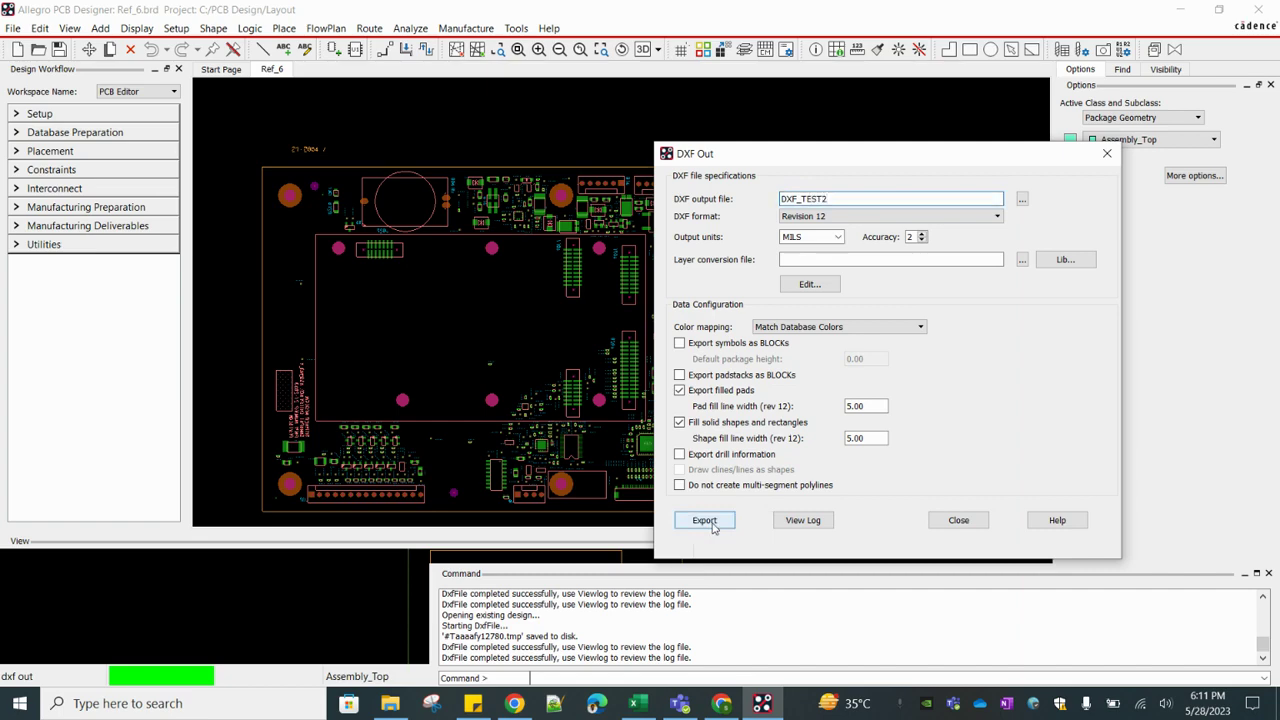
Step: Map all seven layers to class/subclass-named DXF layers via DXF_TEST2_l and export DXF_TEST2
left_click(818, 288)
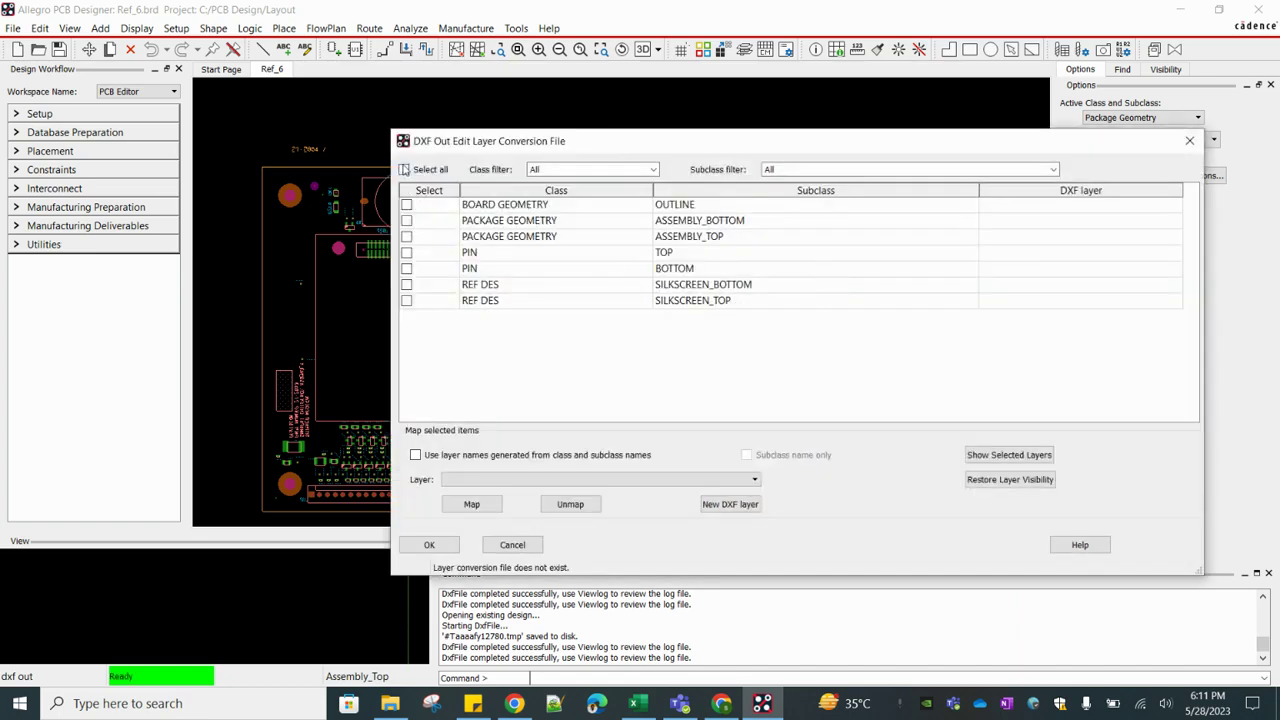
left_click(404, 170)
left_click(440, 455)
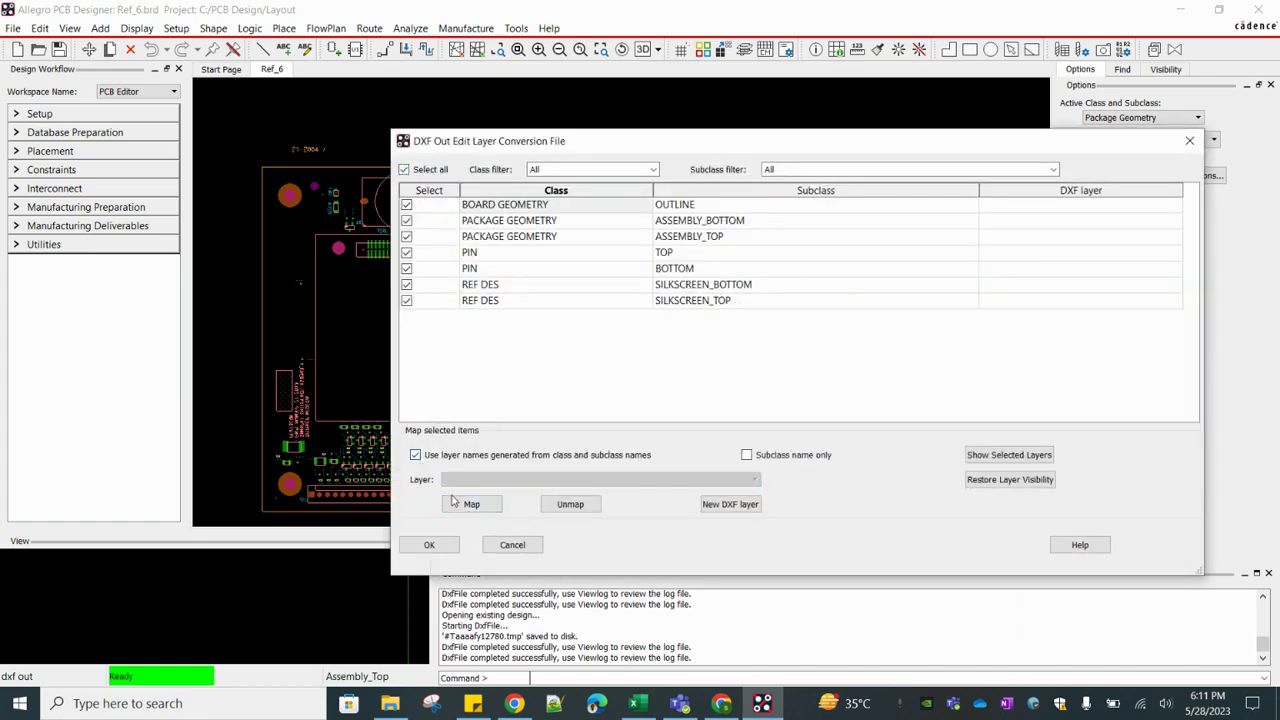
left_click(453, 502)
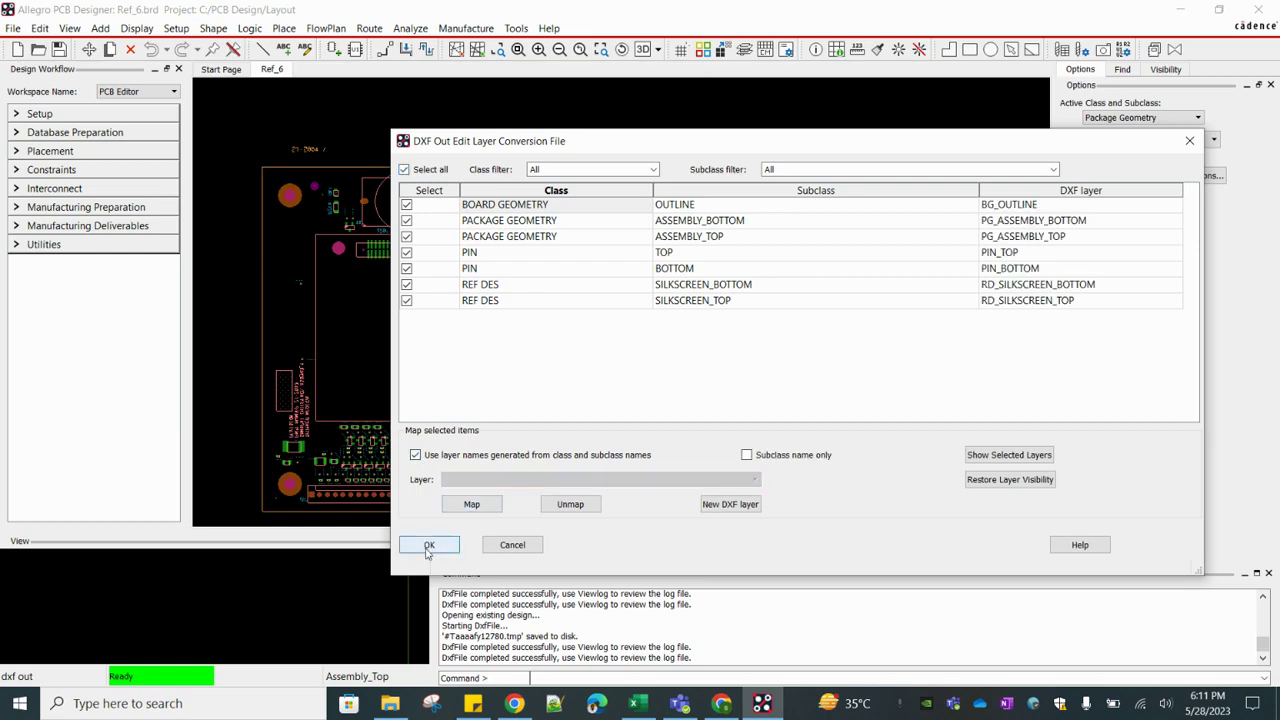
key("Return")
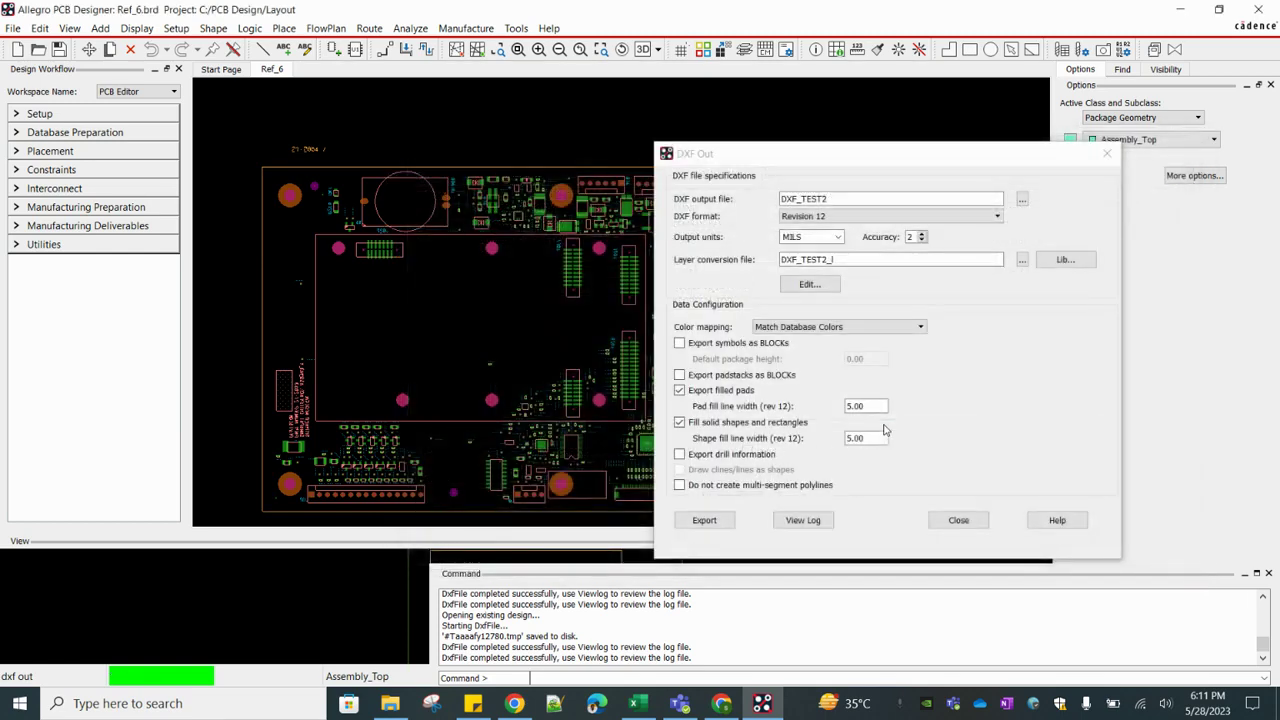
left_click(704, 520)
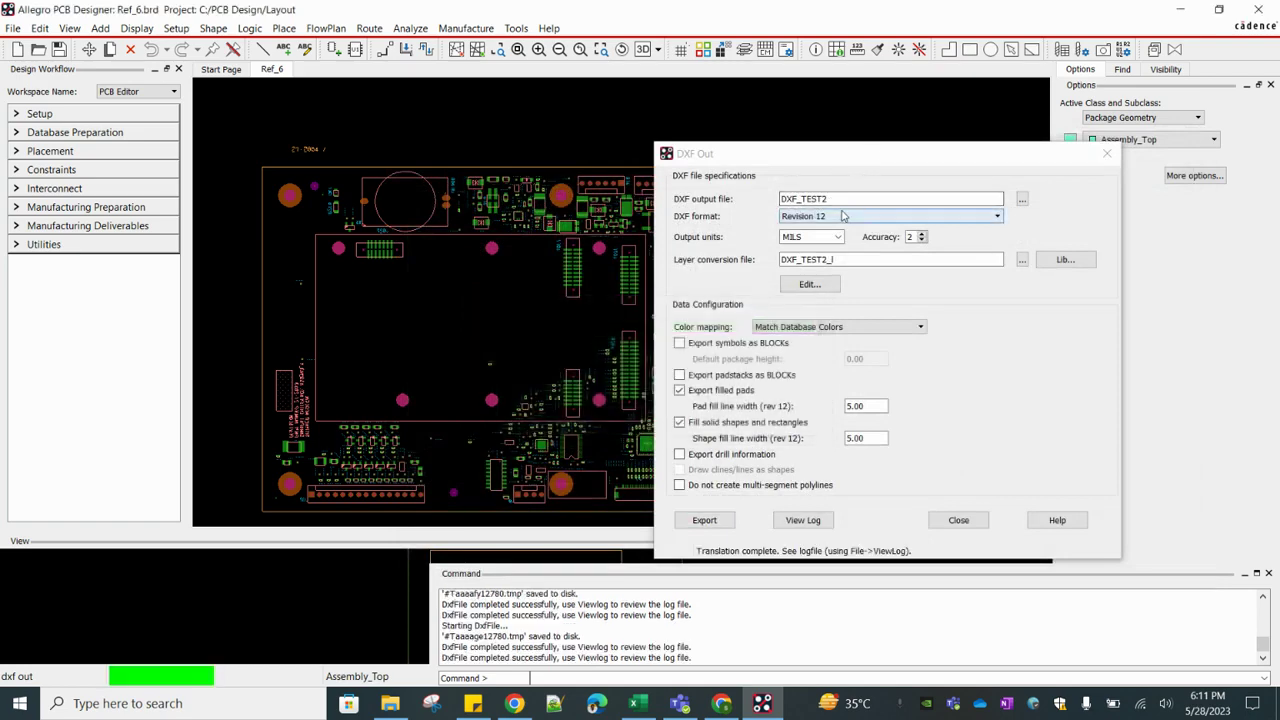
Step: Upload DXF_TEST2.dxf to the online viewer, check its filled pads at full size, then return to Allegro
left_click(721, 703)
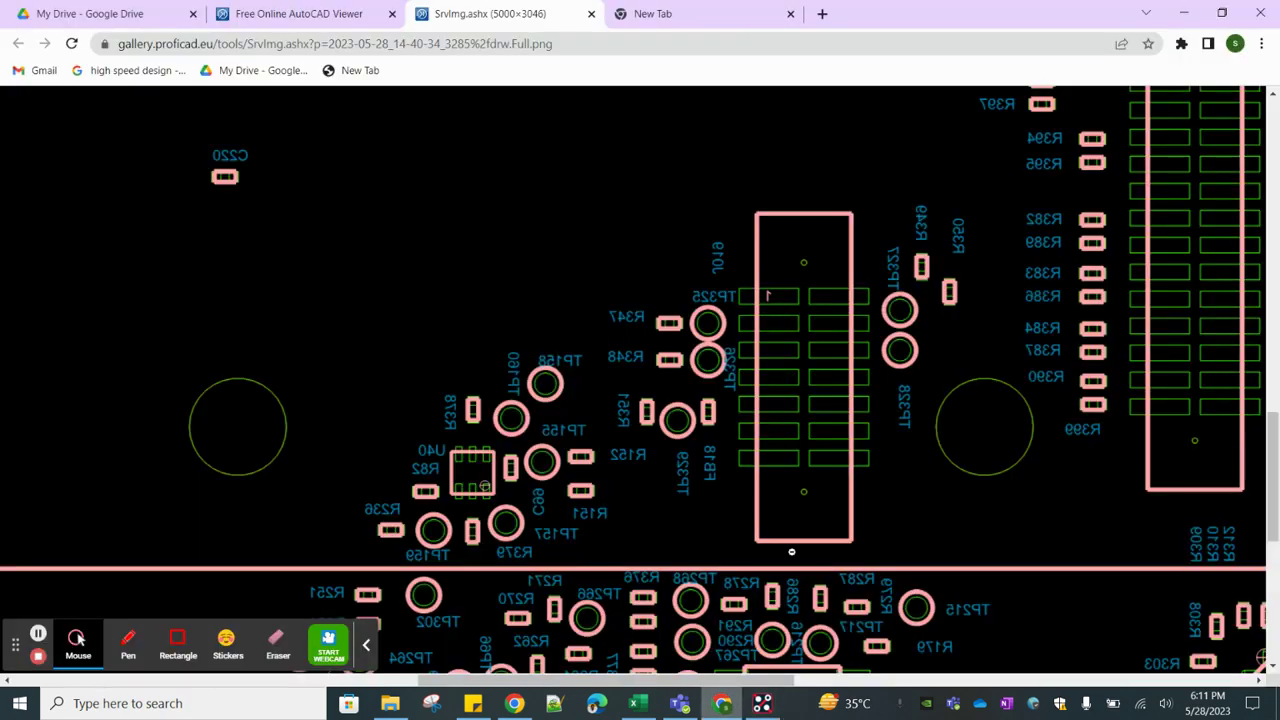
left_click(320, 14)
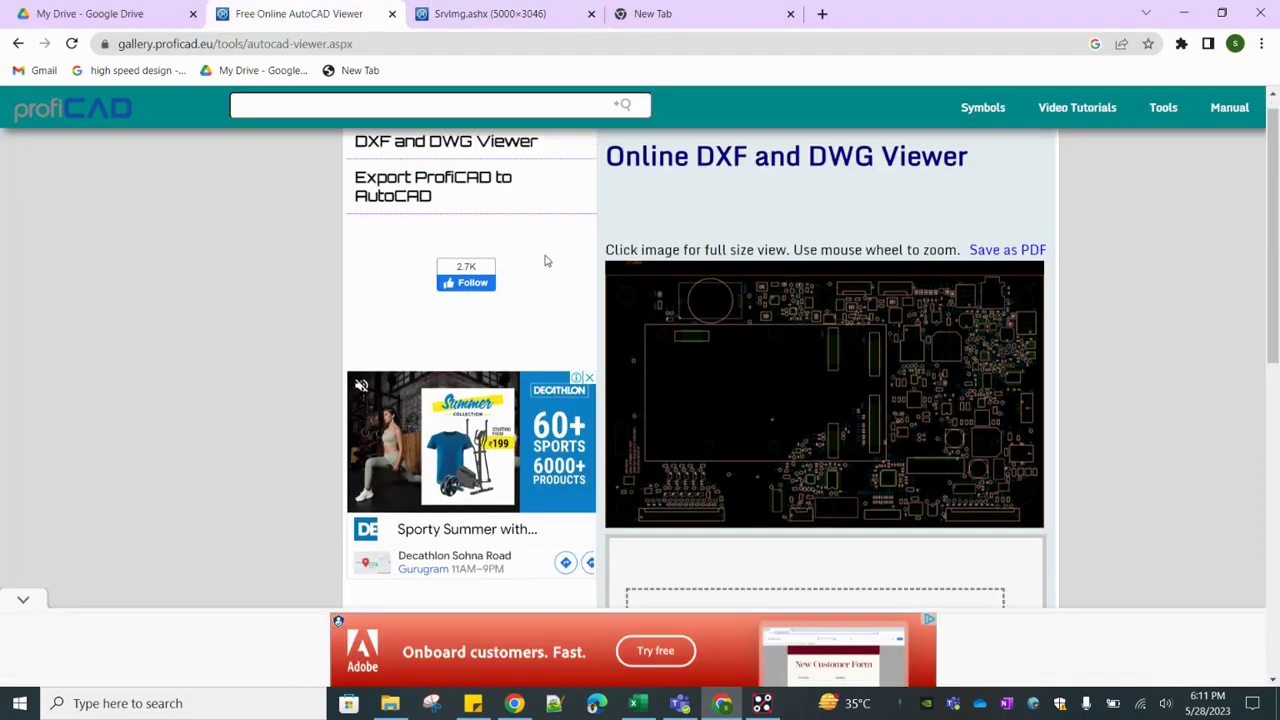
scroll(768, 483, "down", 6)
left_click(800, 186)
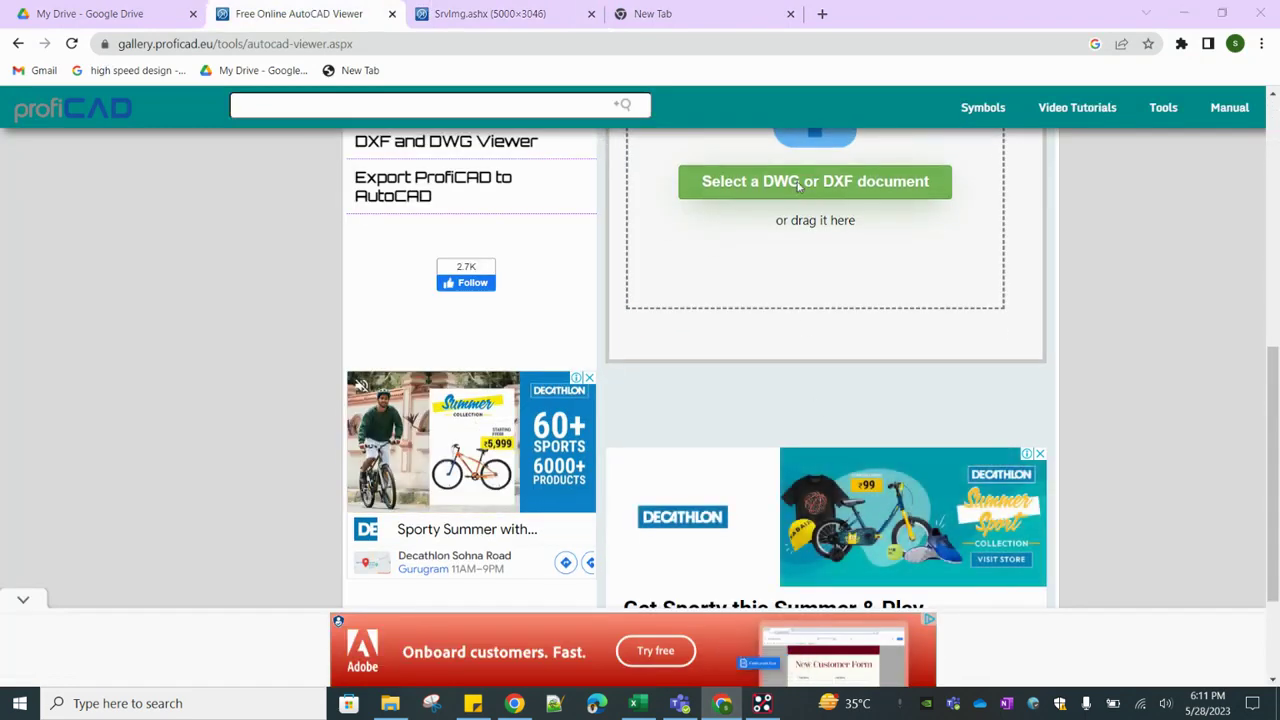
left_click(213, 141)
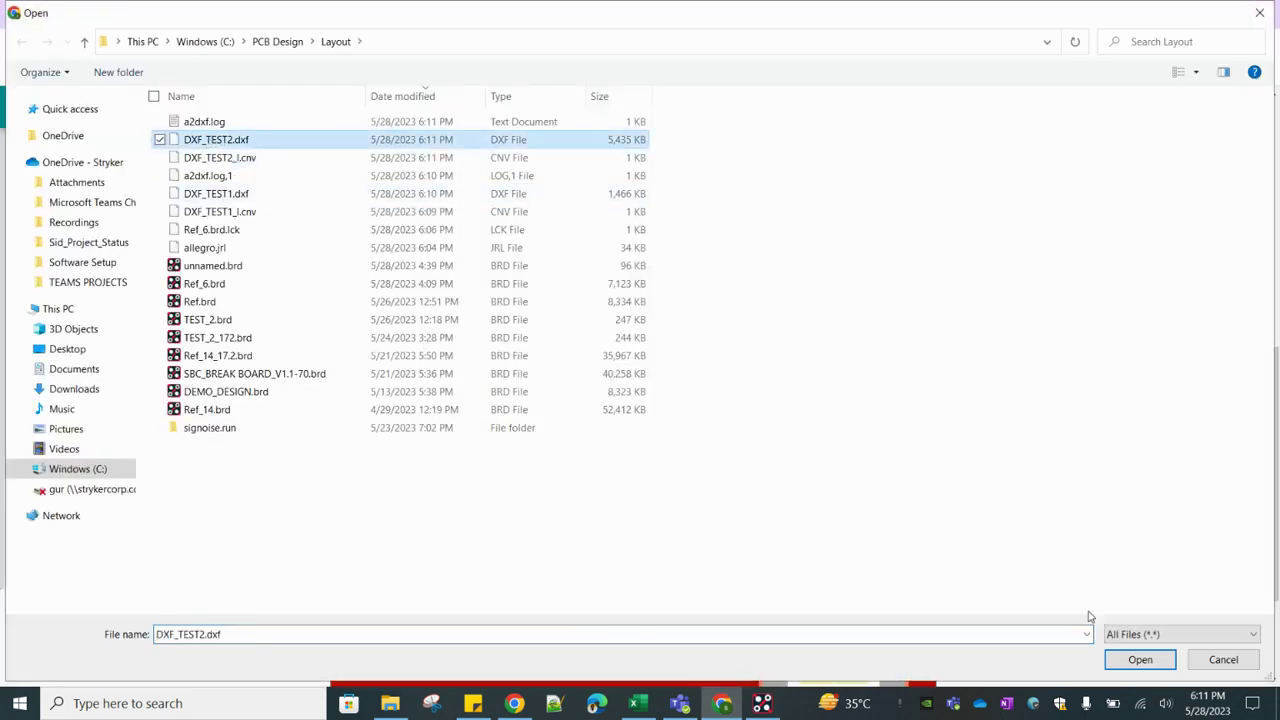
left_click(1135, 659)
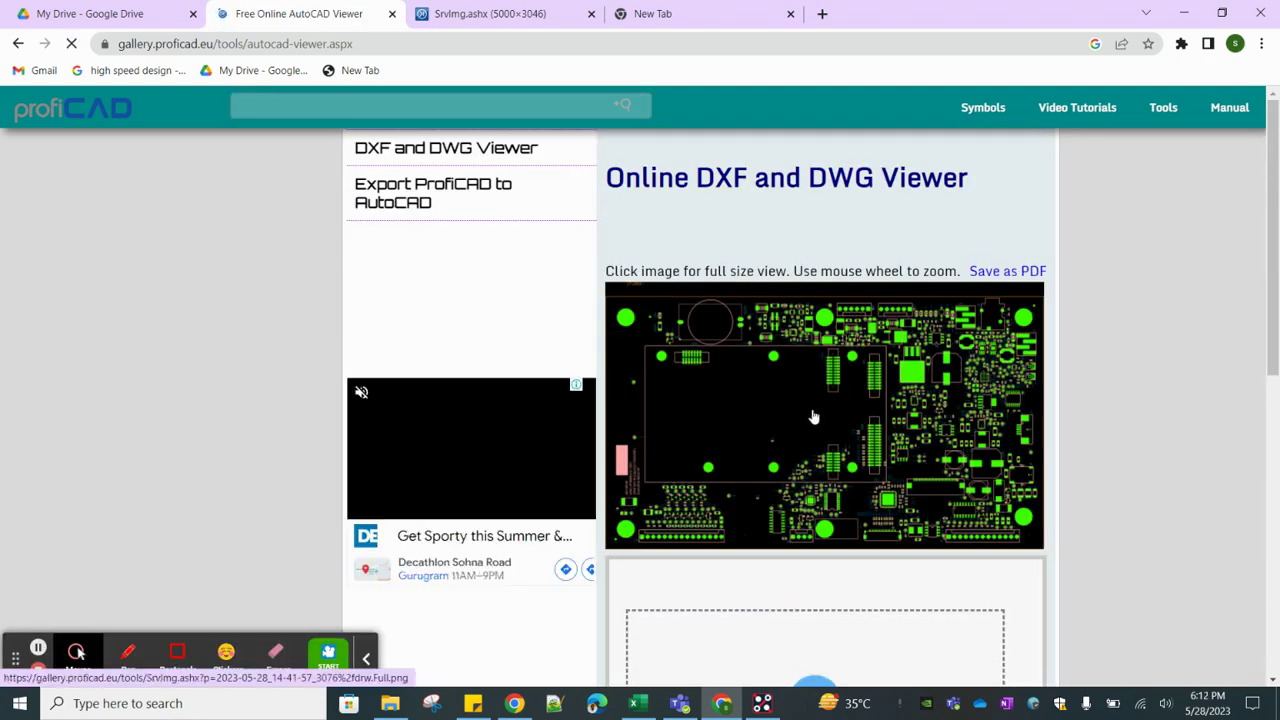
left_click(811, 413)
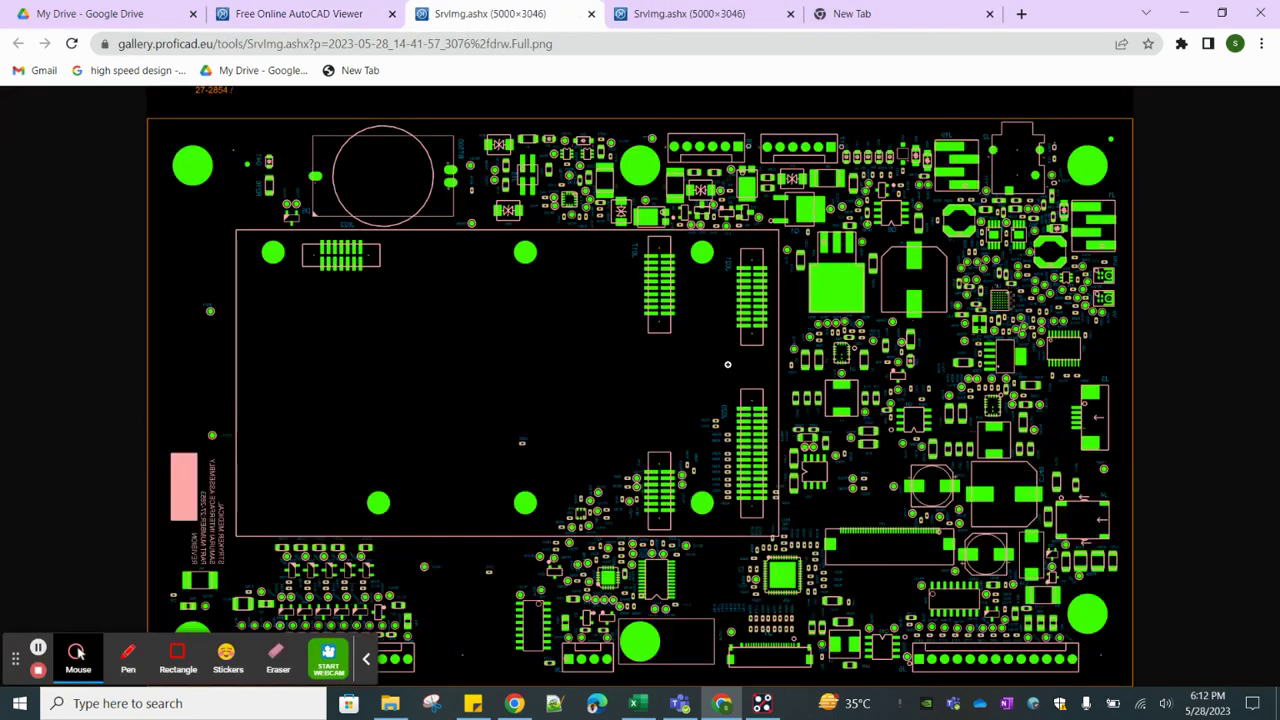
left_click(762, 703)
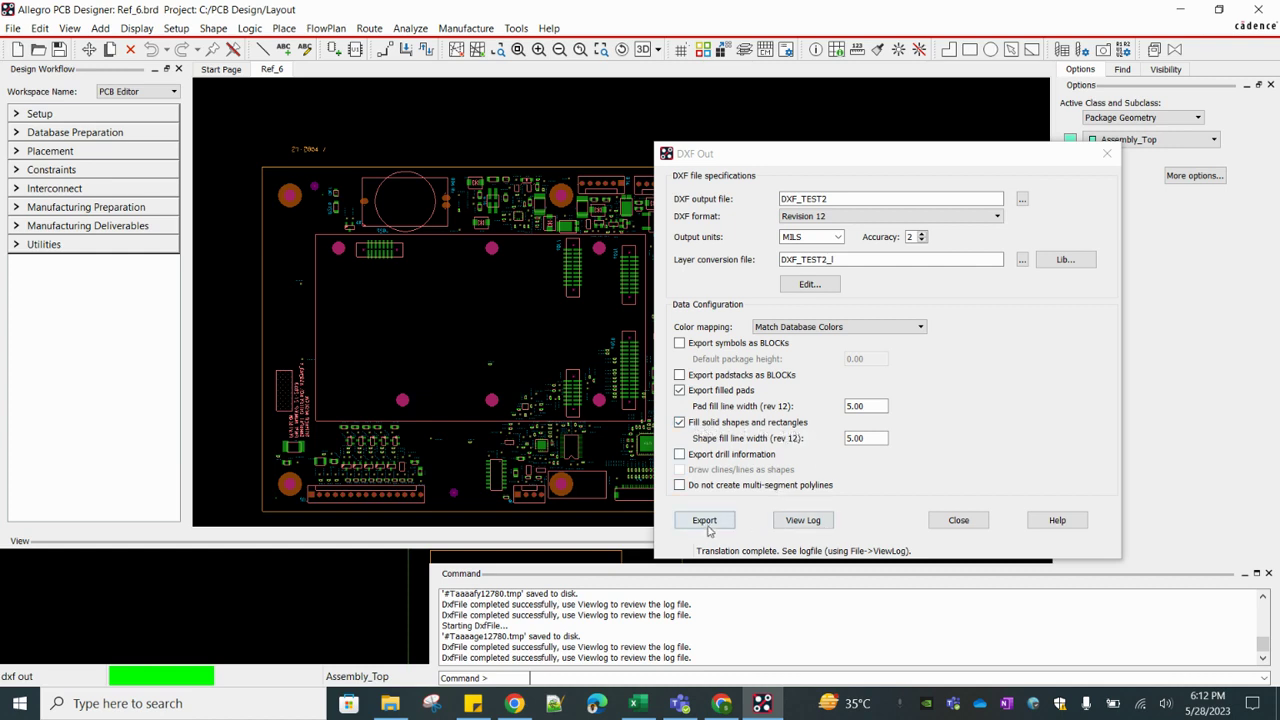
Step: Close the export settings and create a new Board drawing DXF_TEST without saving Ref_6
left_click(958, 520)
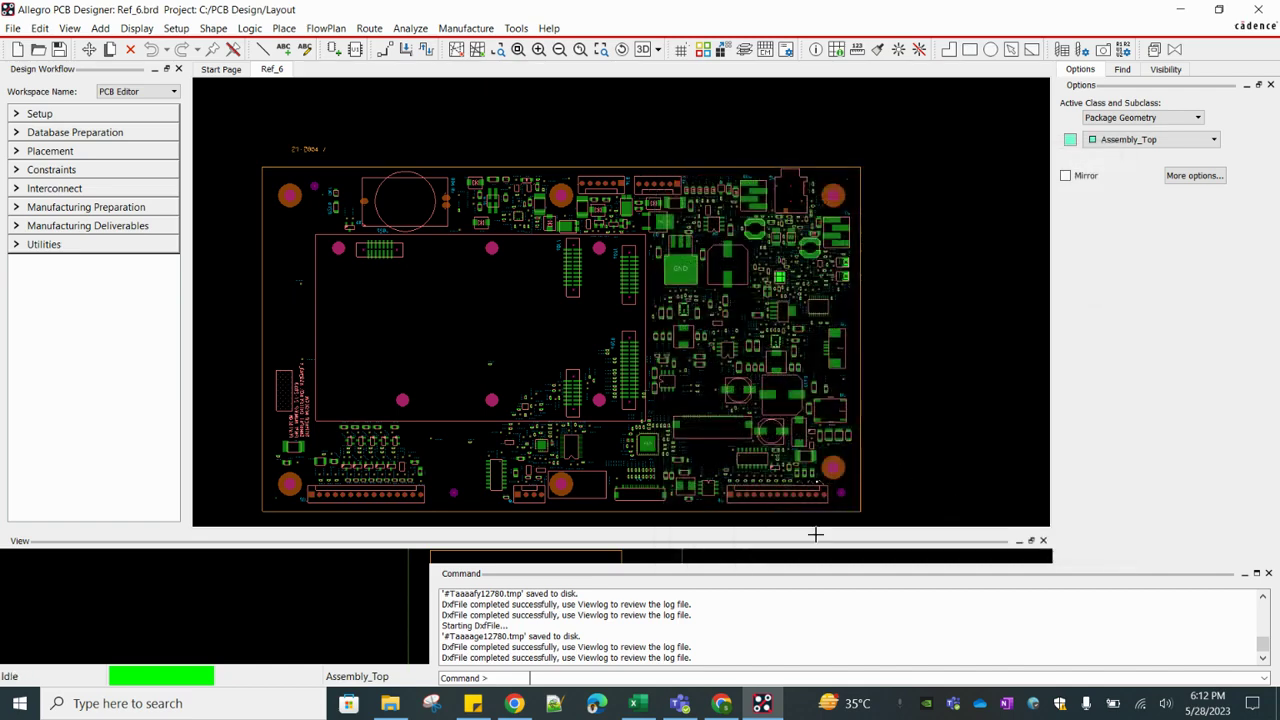
scroll(800, 276, "down", 4)
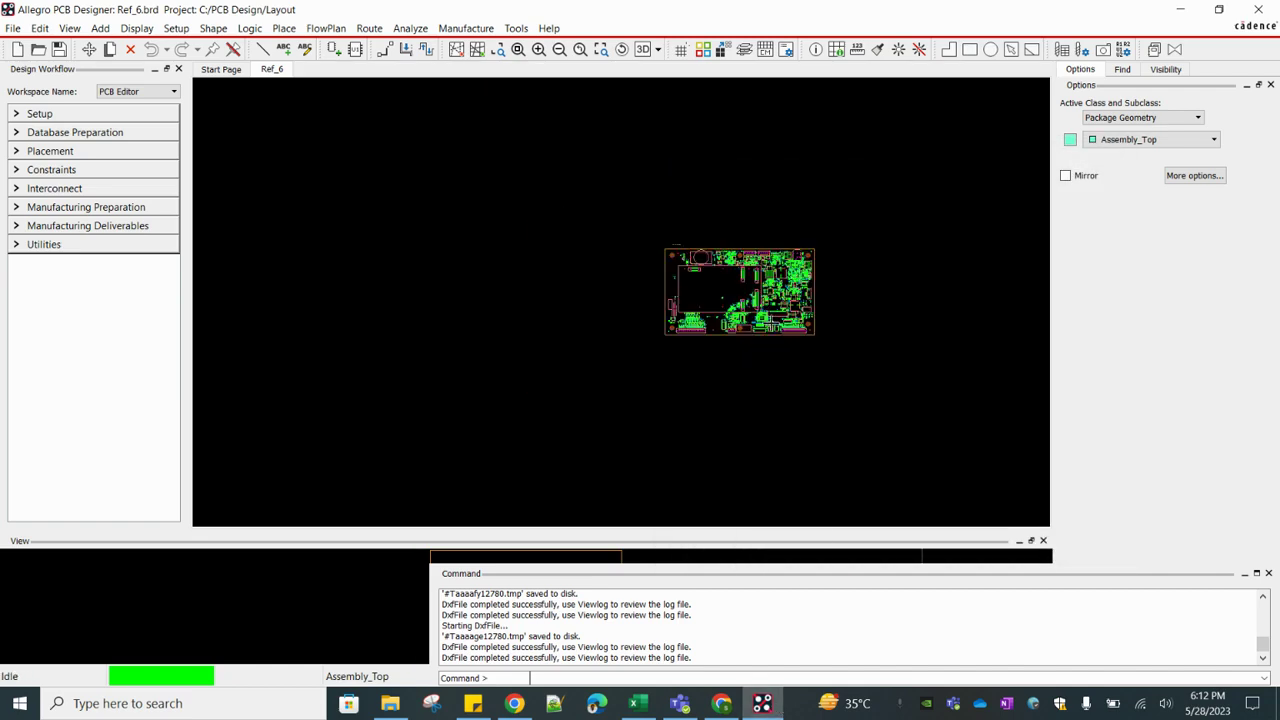
scroll(770, 323, "up", 4)
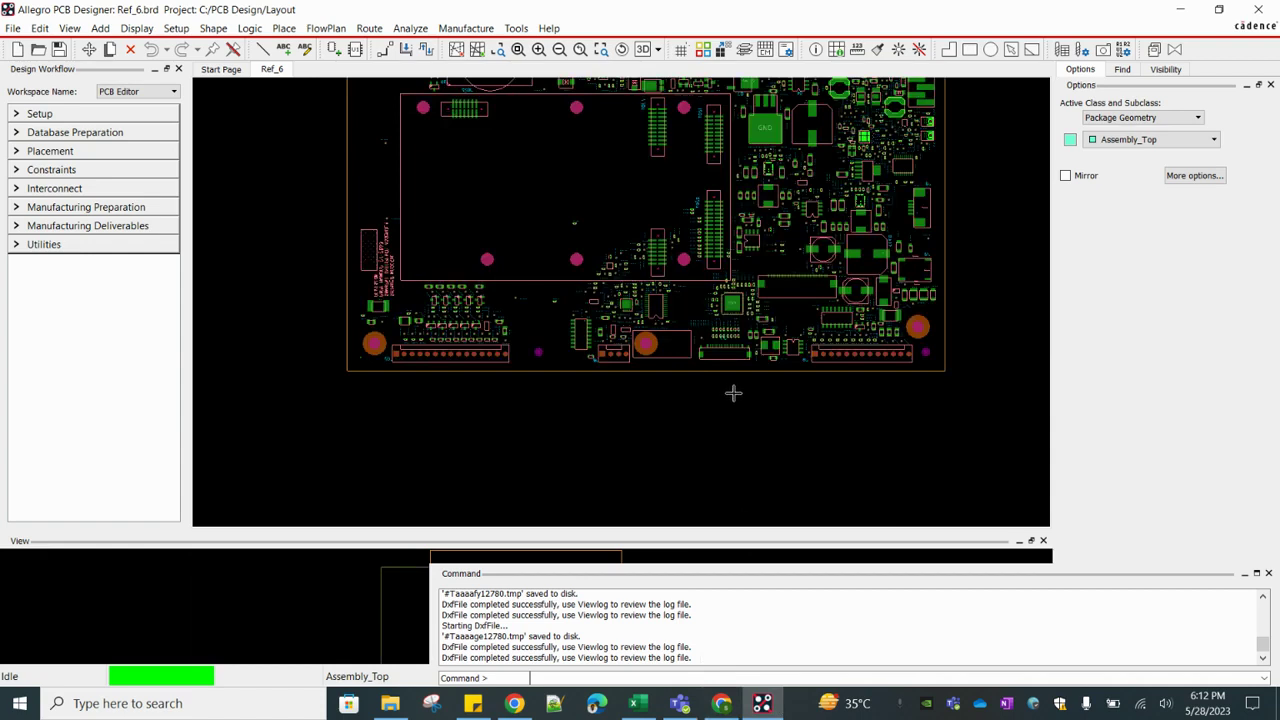
scroll(750, 404, "down", 2)
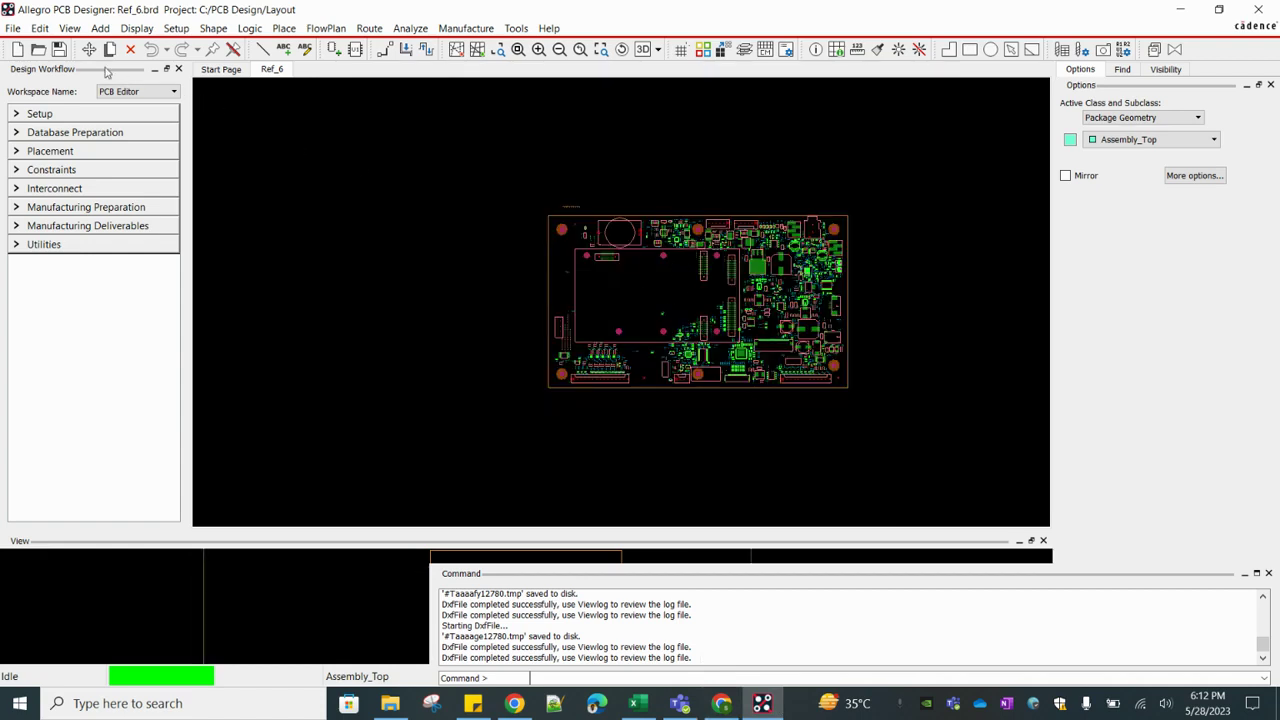
left_click(13, 28)
left_click(30, 52)
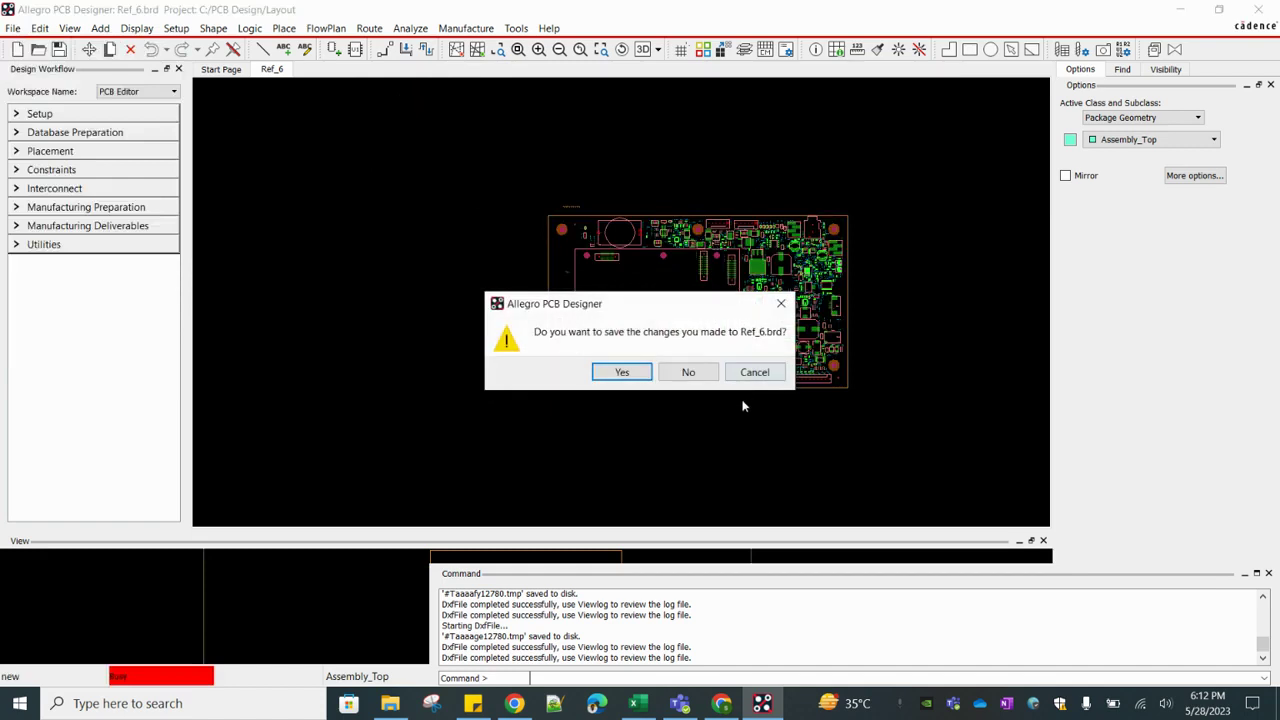
left_click(686, 371)
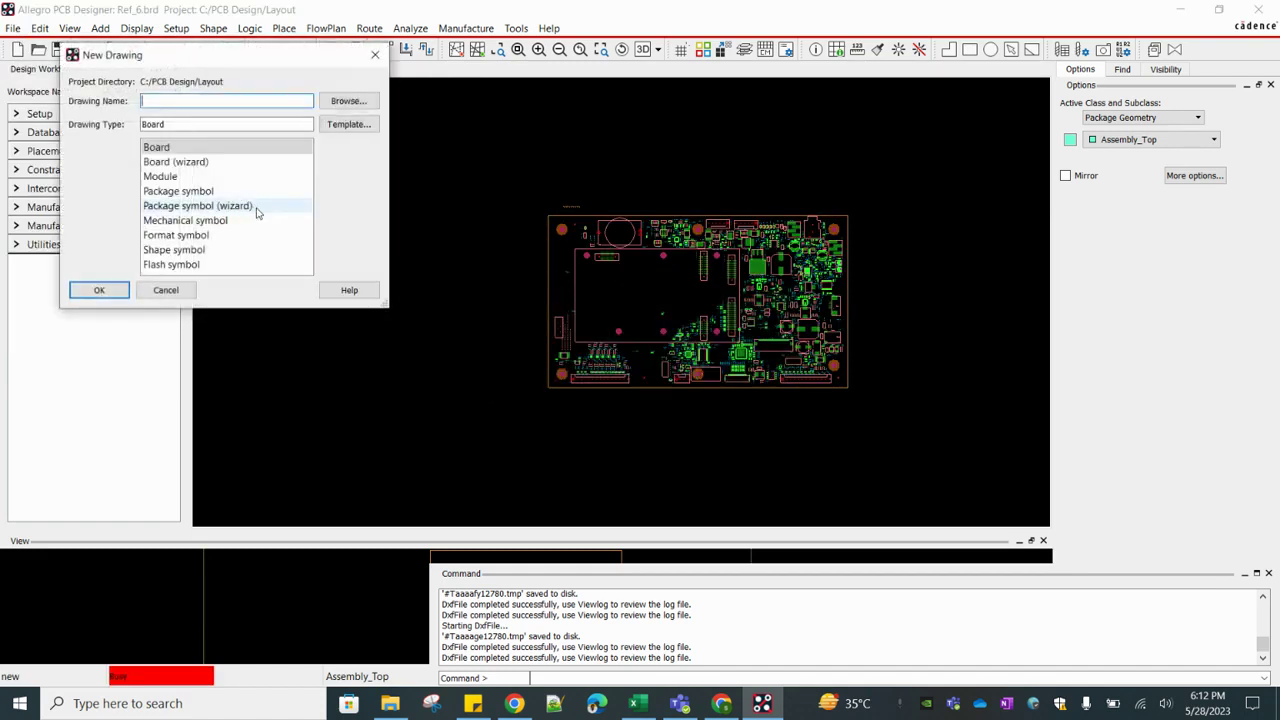
left_click(250, 100)
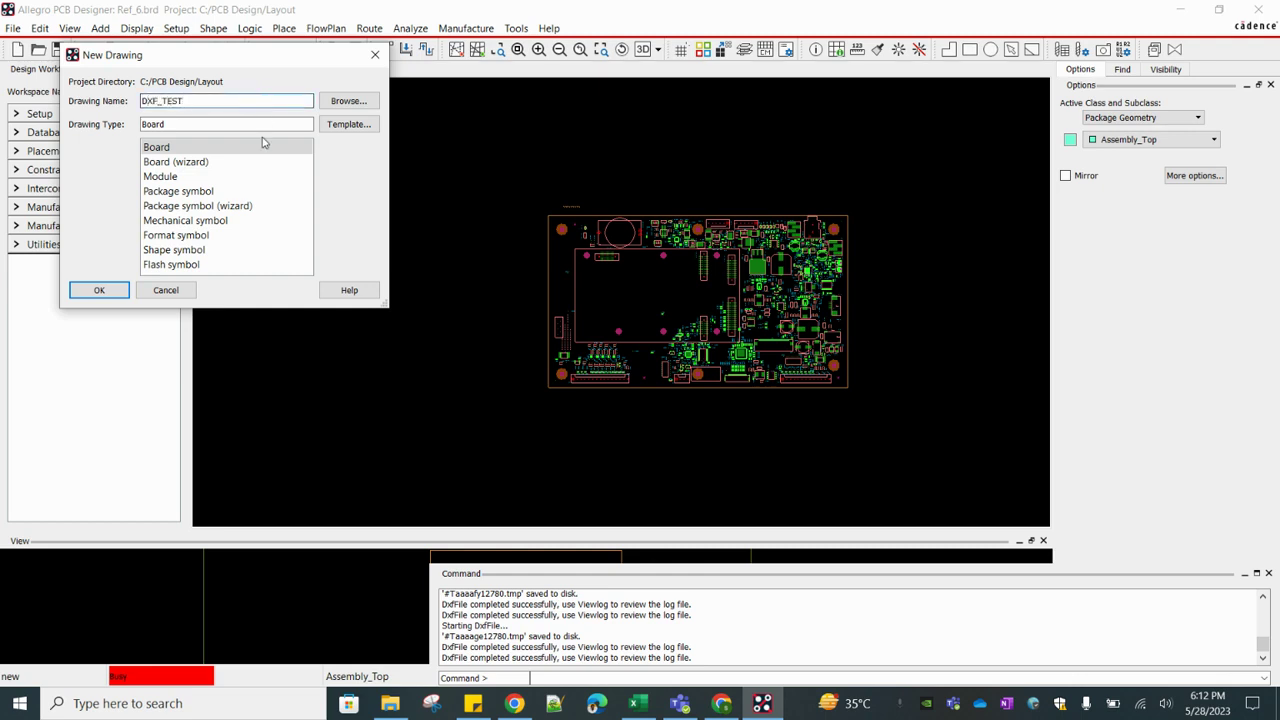
left_click(98, 289)
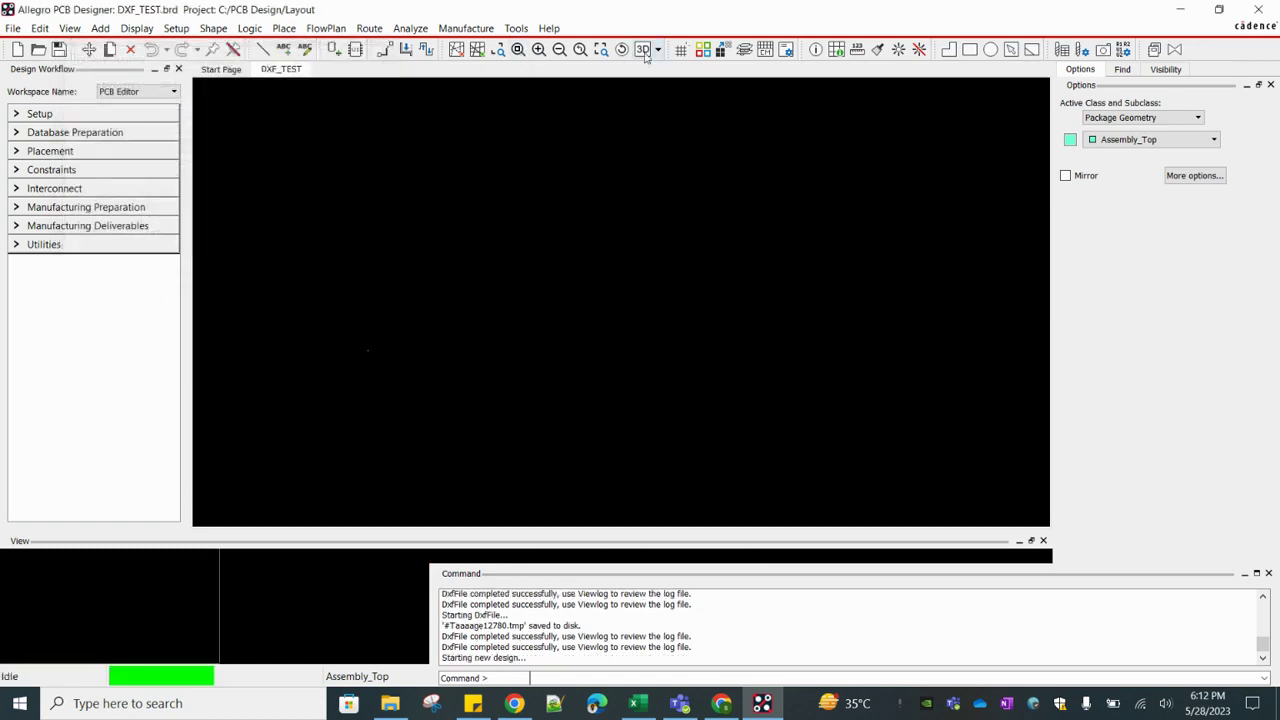
Step: Start a DXF import into DXF_TEST and load DXF_TEST1.dxf as the source file
left_click(680, 49)
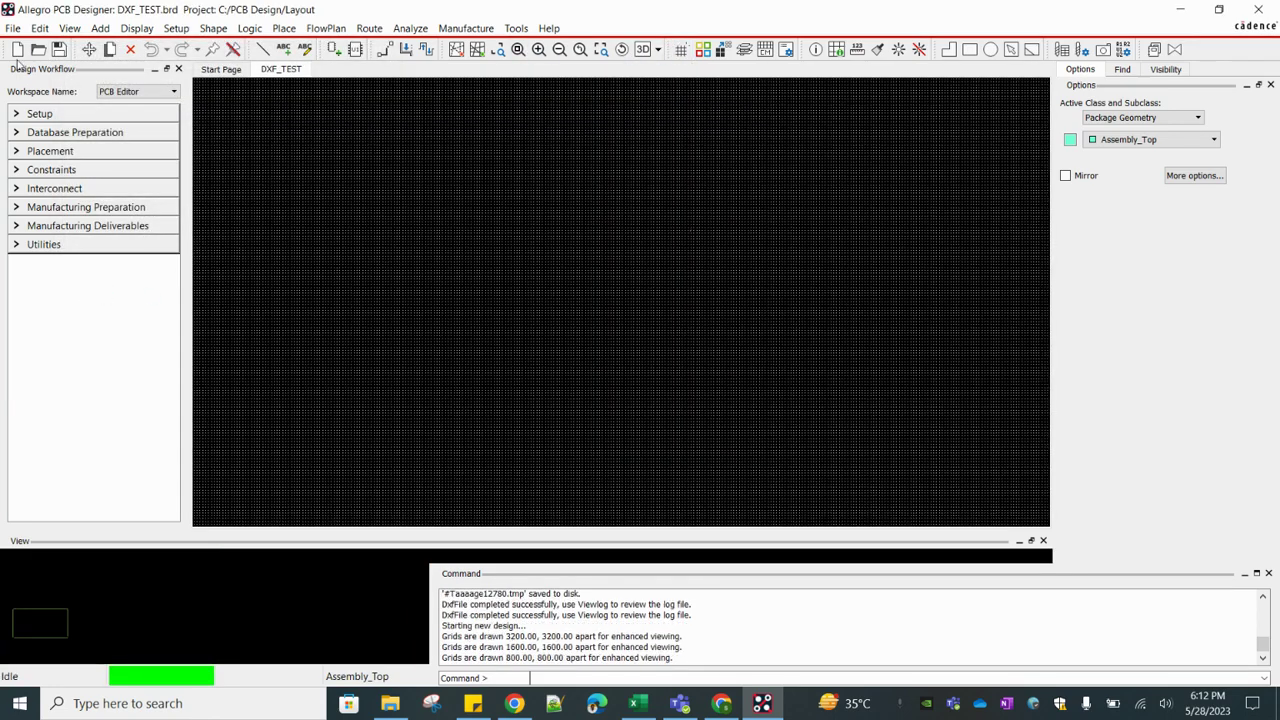
left_click(13, 28)
mouse_move(55, 162)
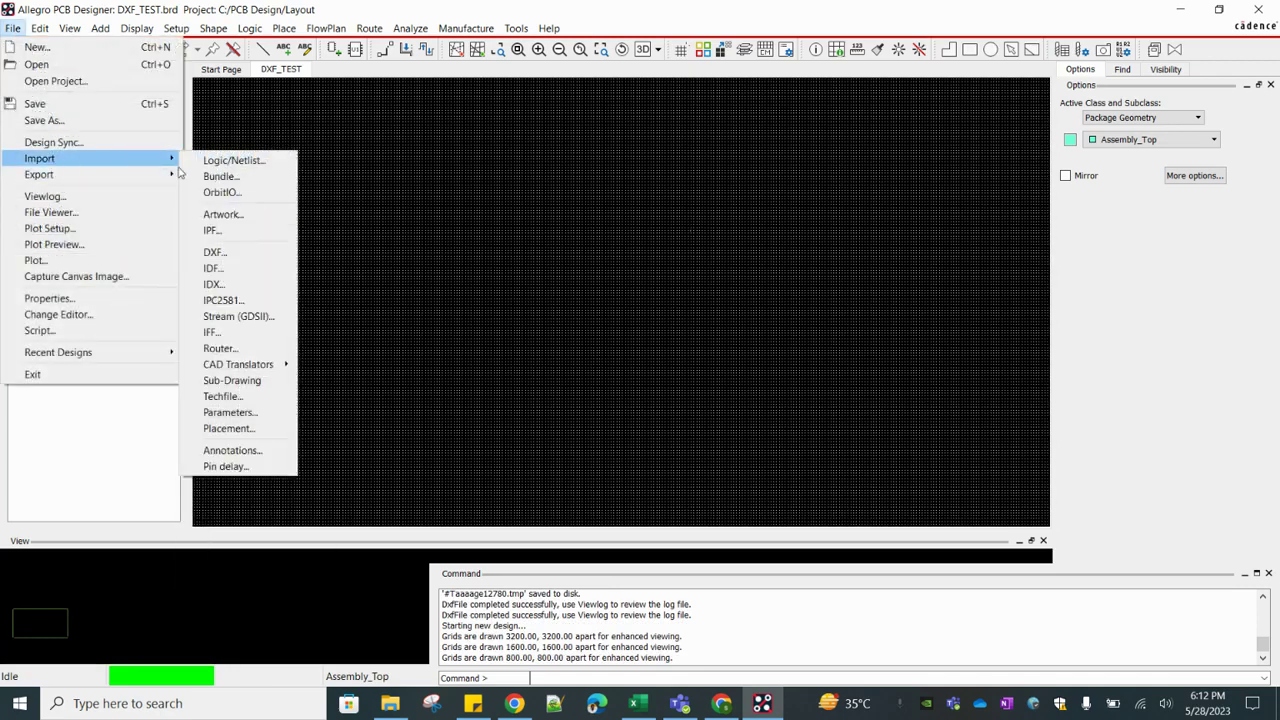
left_click(215, 251)
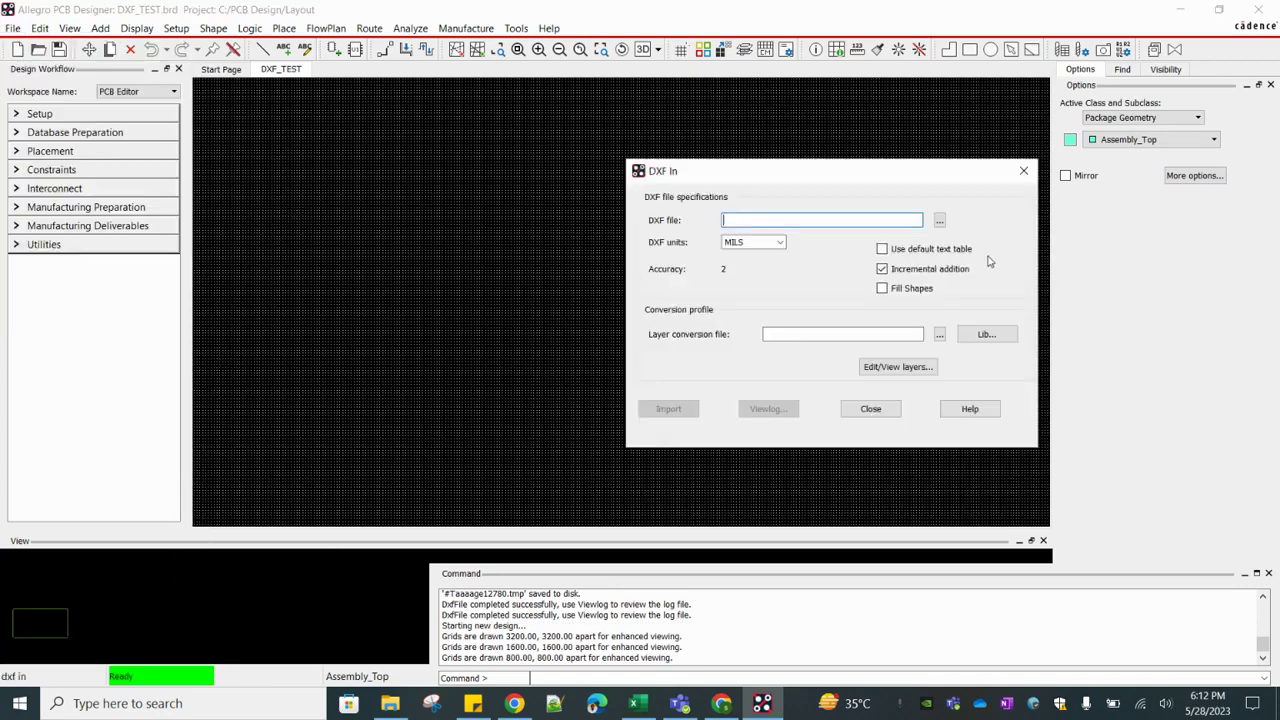
left_click(941, 220)
left_click(605, 257)
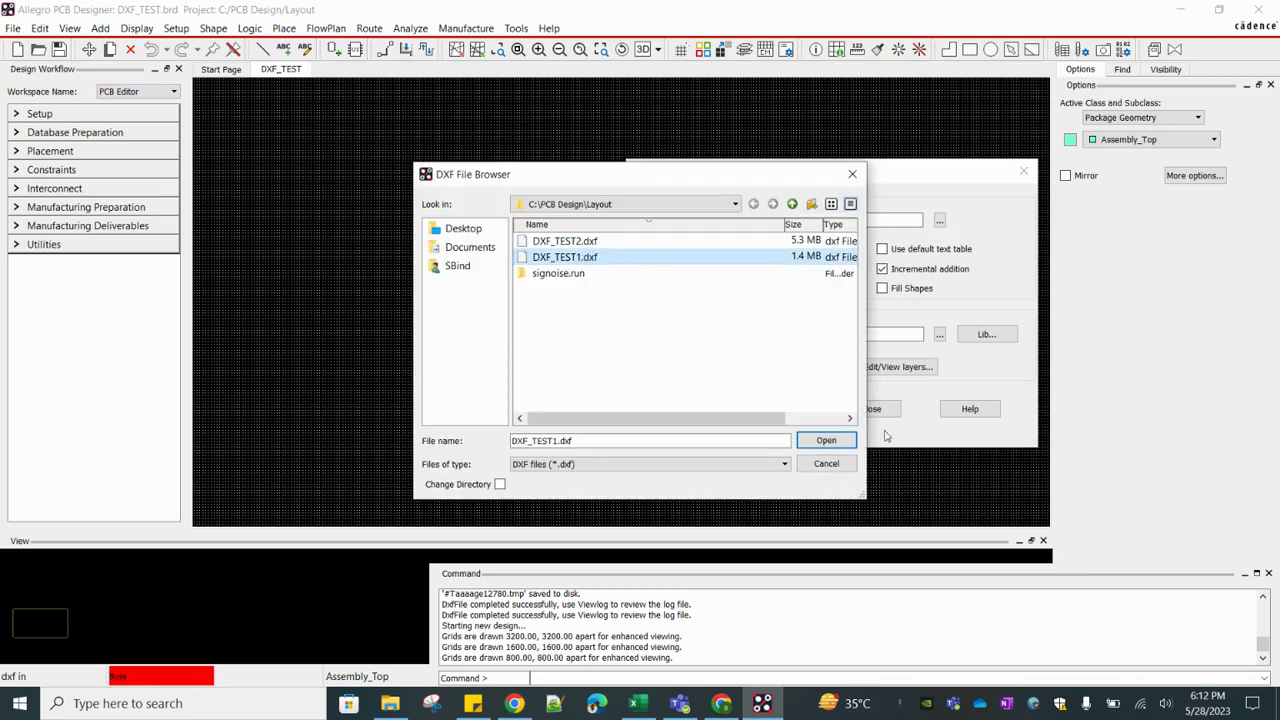
left_click(826, 440)
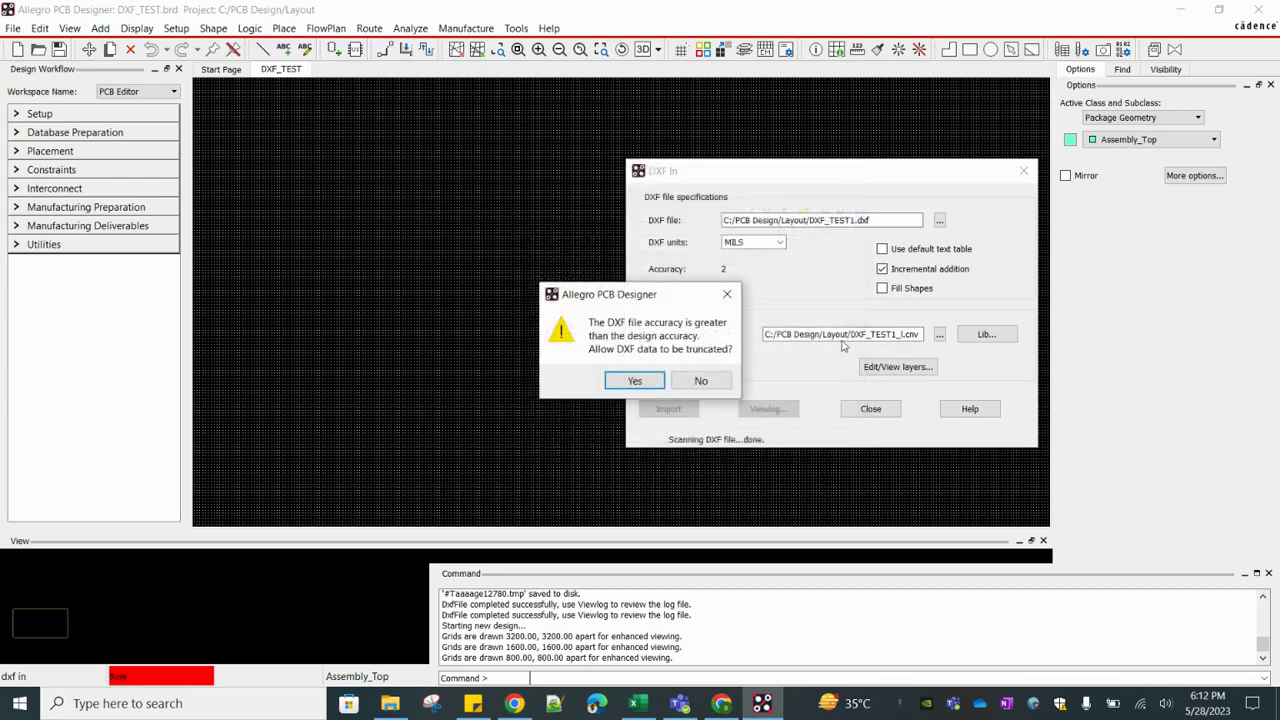
Step: Accept truncation and open the DXF layer mapping table, discarding the faulty conversion lines
left_click(636, 381)
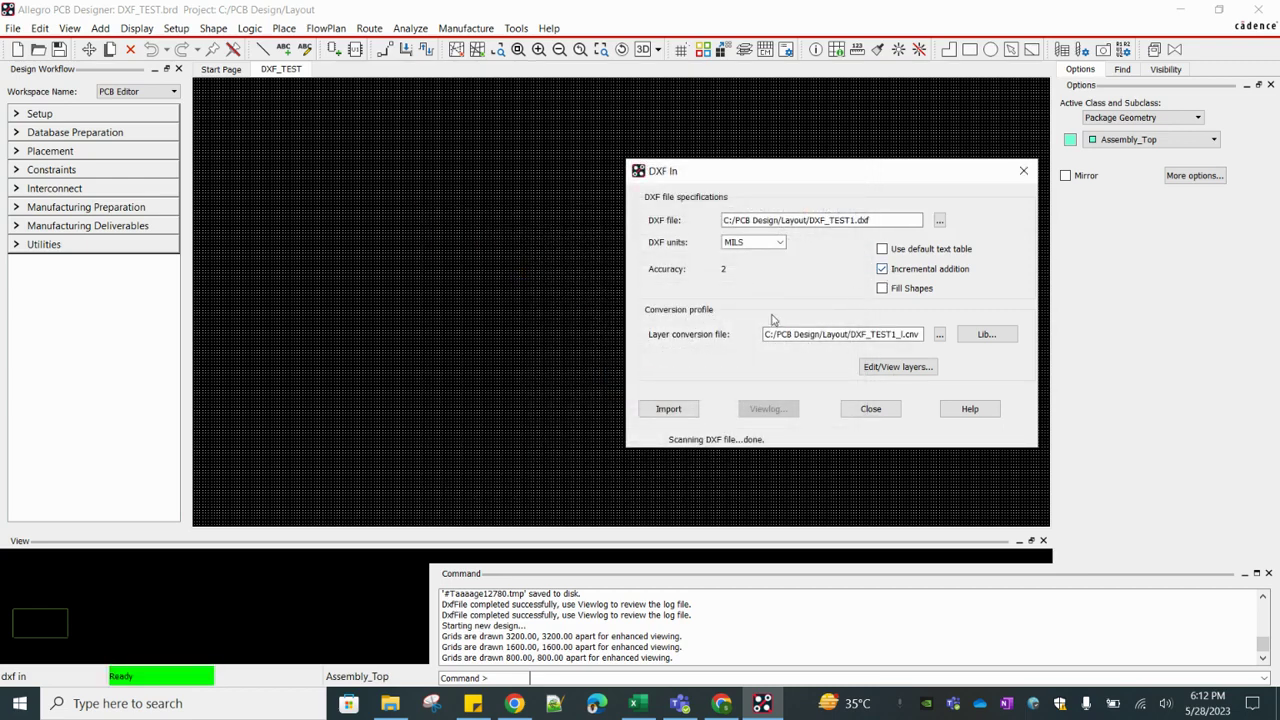
left_click(880, 367)
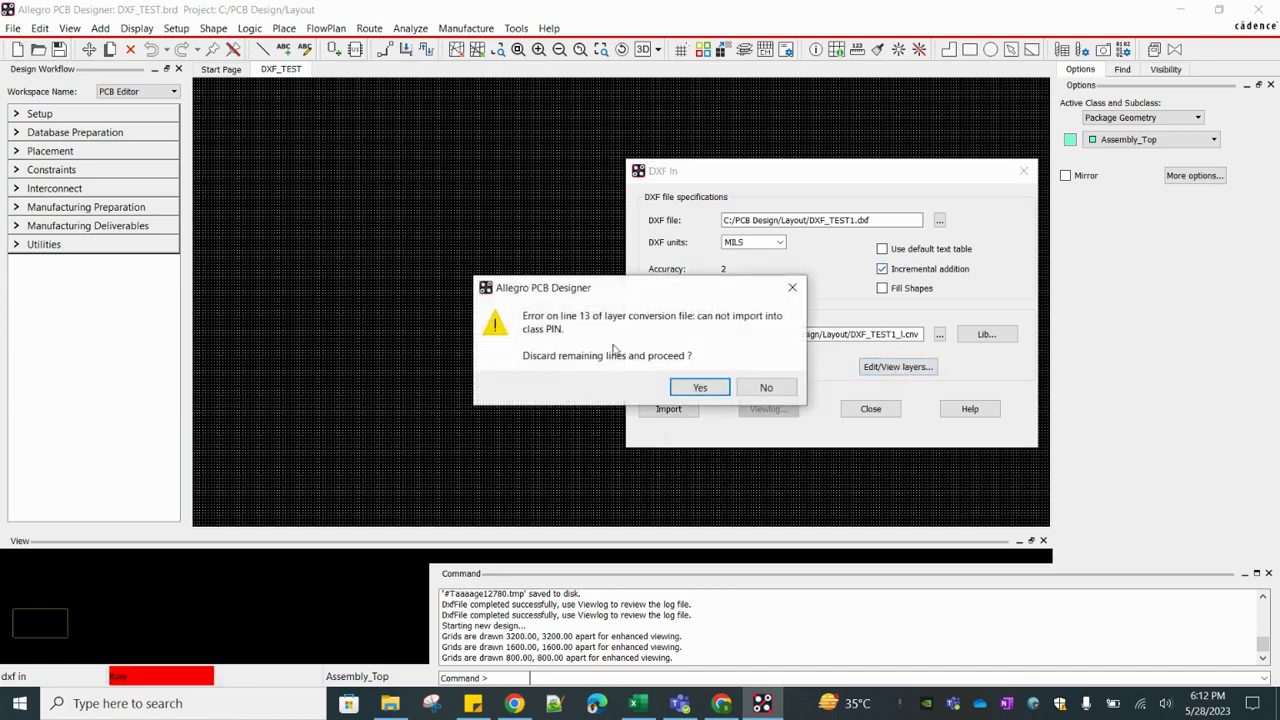
left_click(697, 389)
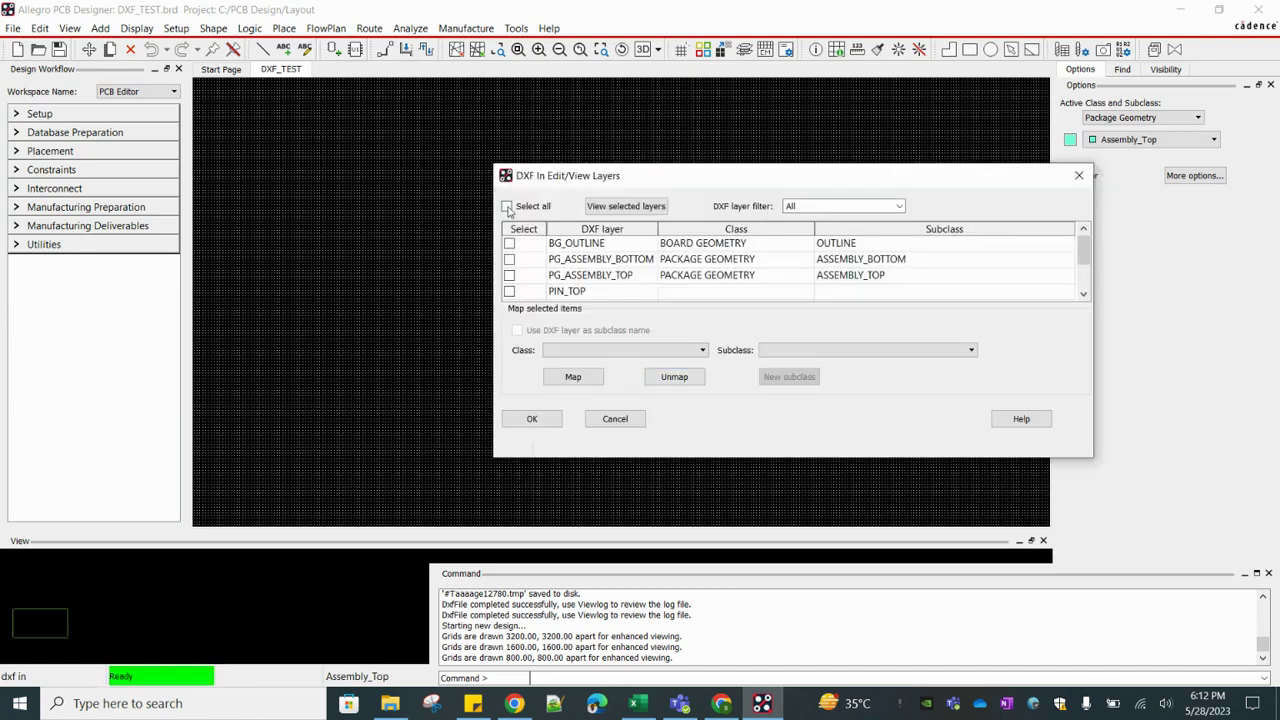
Step: Select all DXF layers, reopen the layer mapping table and discard the faulty conversion lines
left_click(507, 206)
left_click(568, 380)
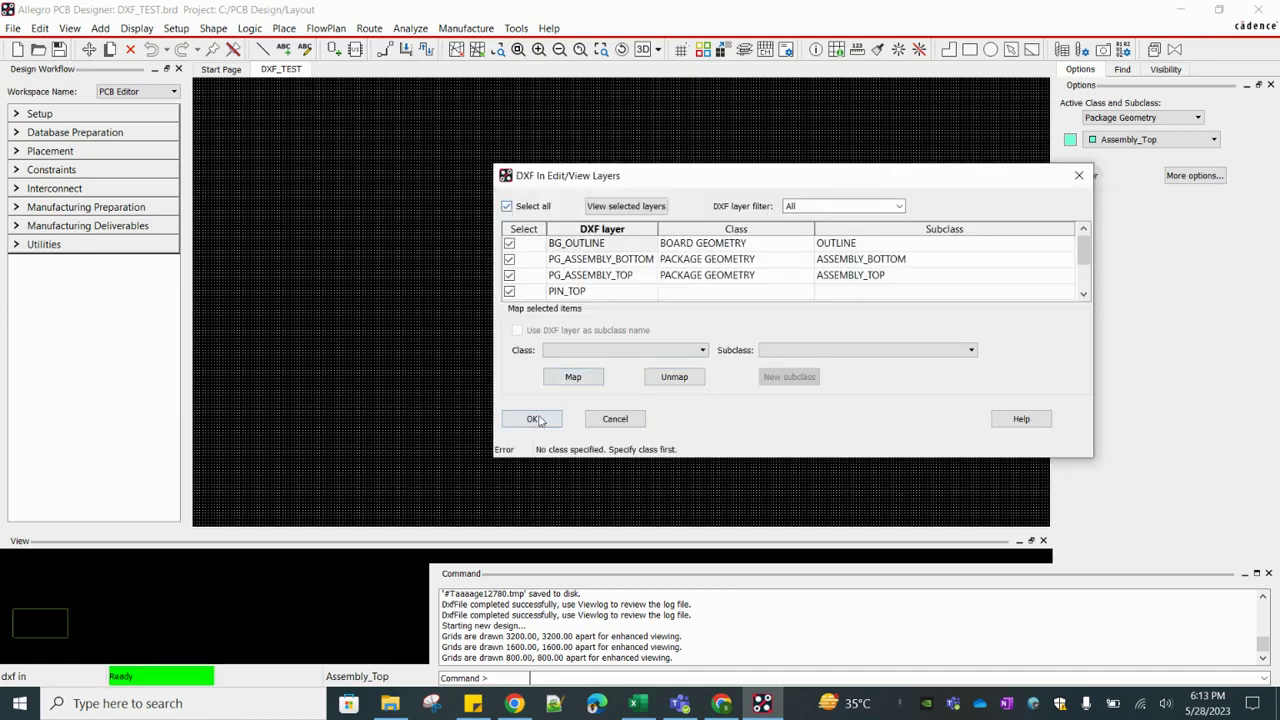
key("Escape")
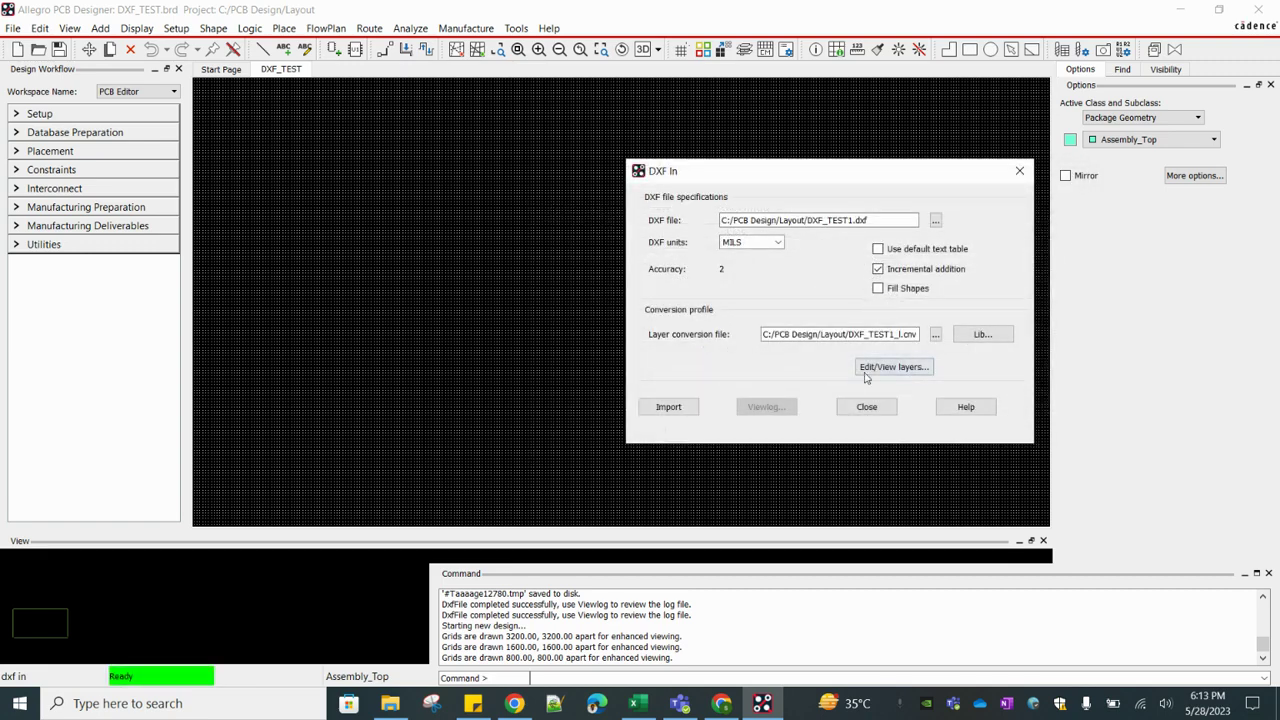
left_click(866, 378)
left_click(699, 388)
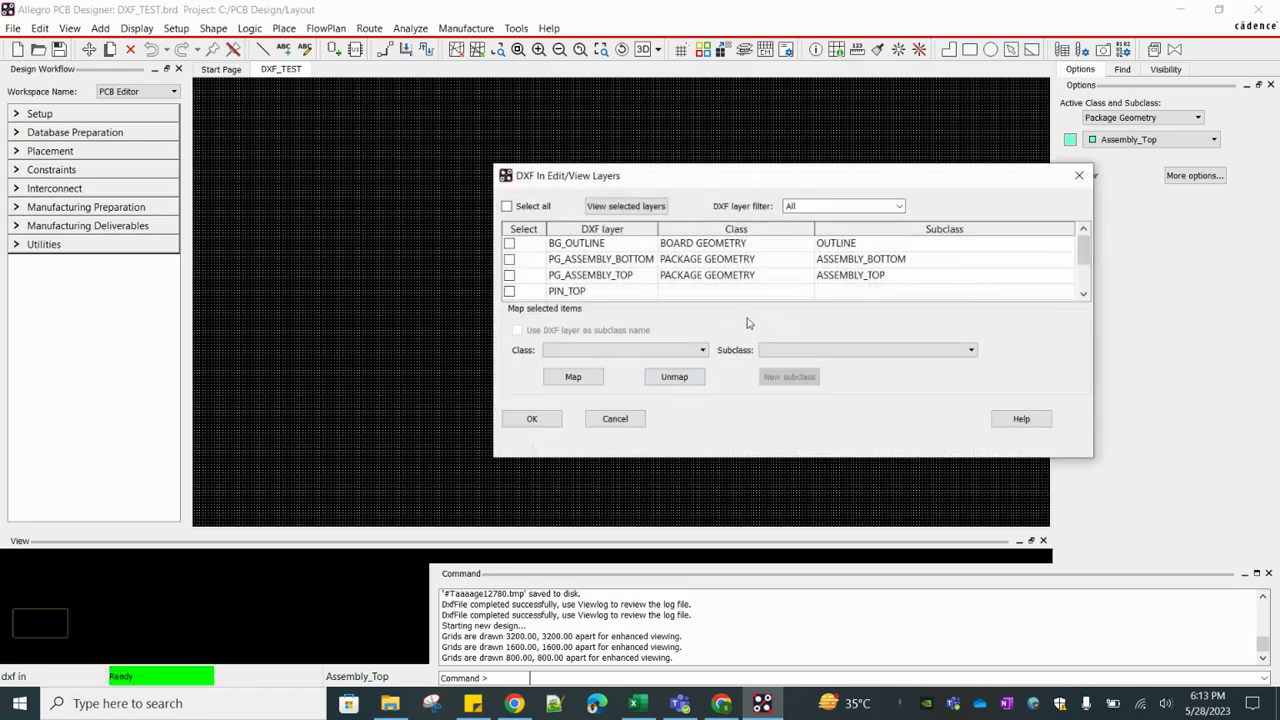
Step: Browse PIN_TOP's class and subclass choices, tentatively assigning class ETCH
left_click(826, 292)
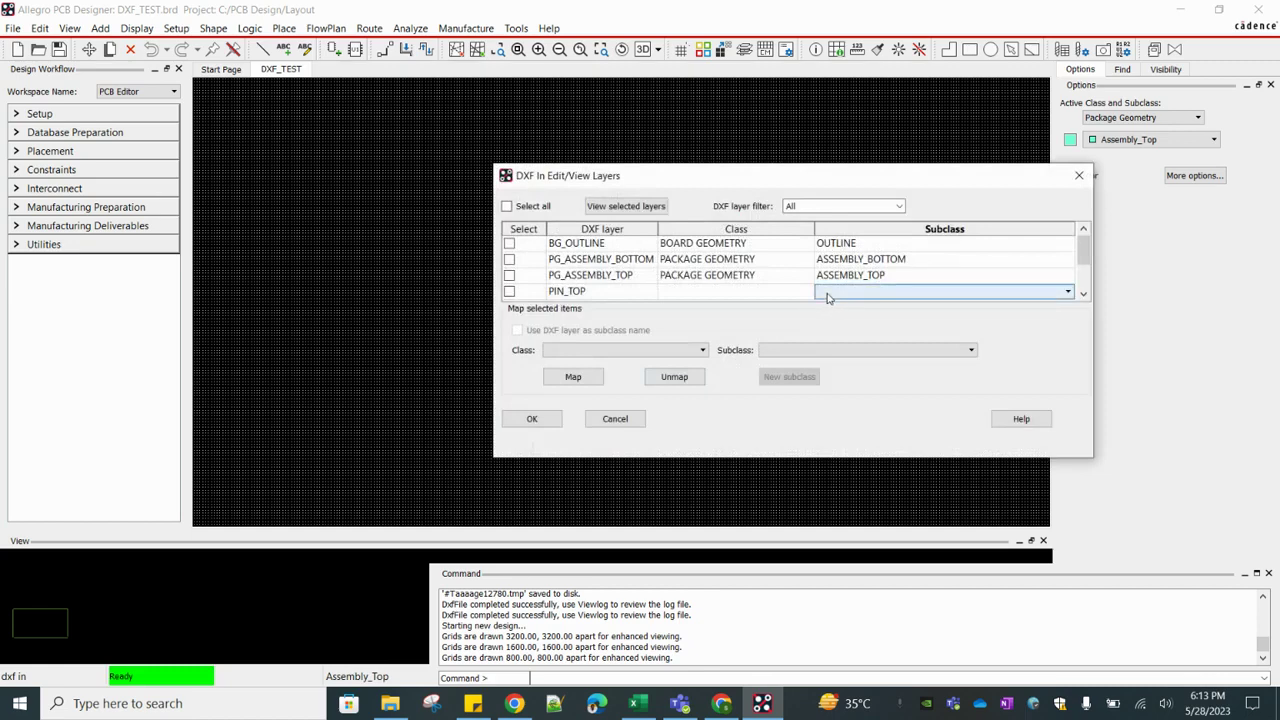
left_click(750, 295)
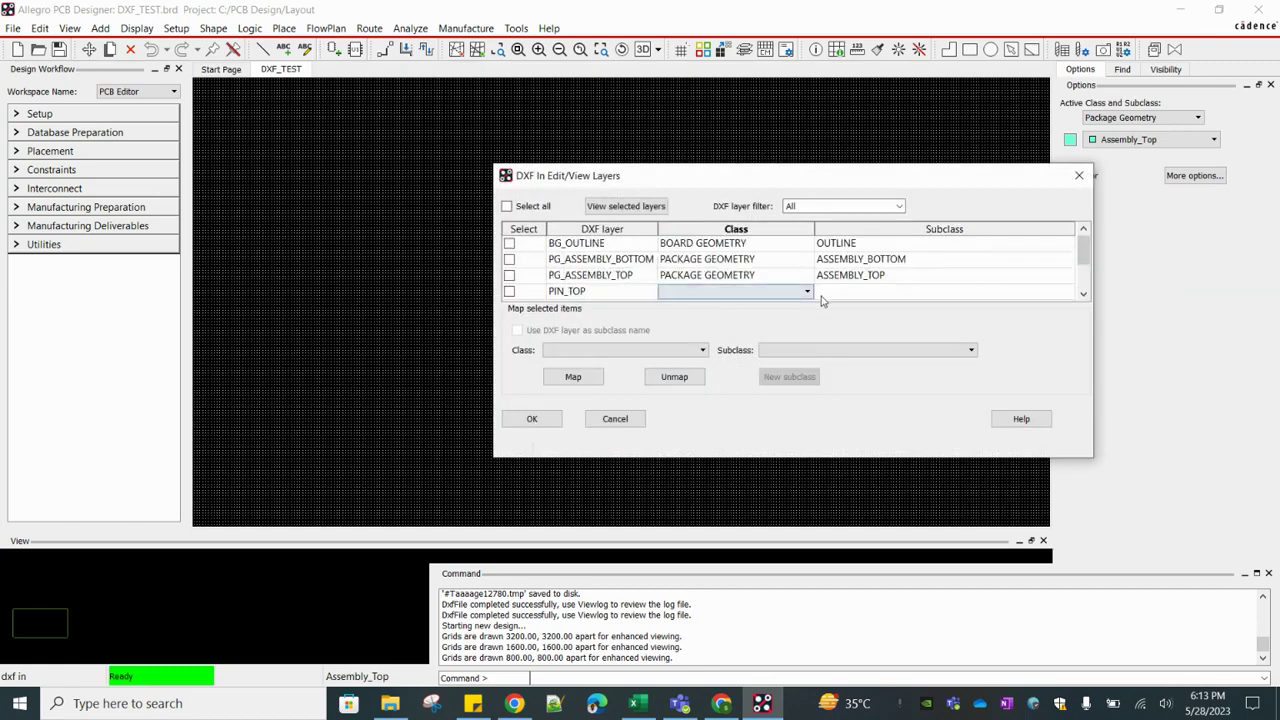
left_click(506, 206)
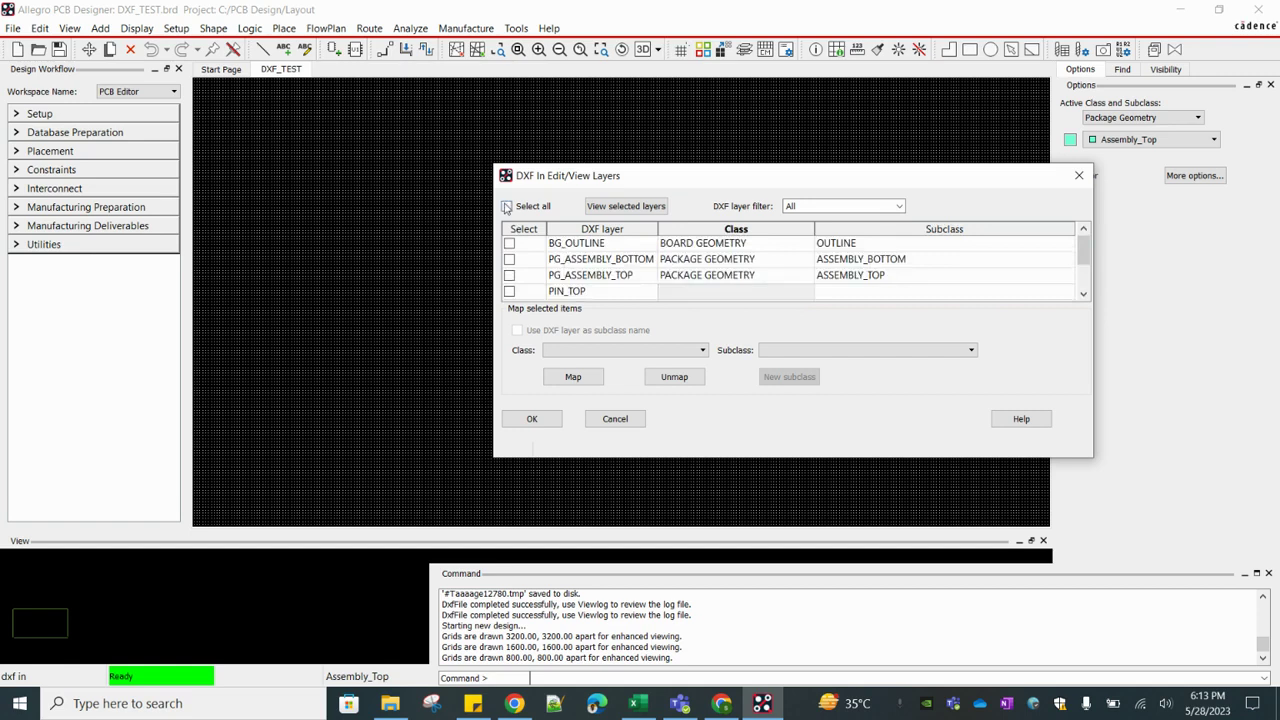
left_click(838, 293)
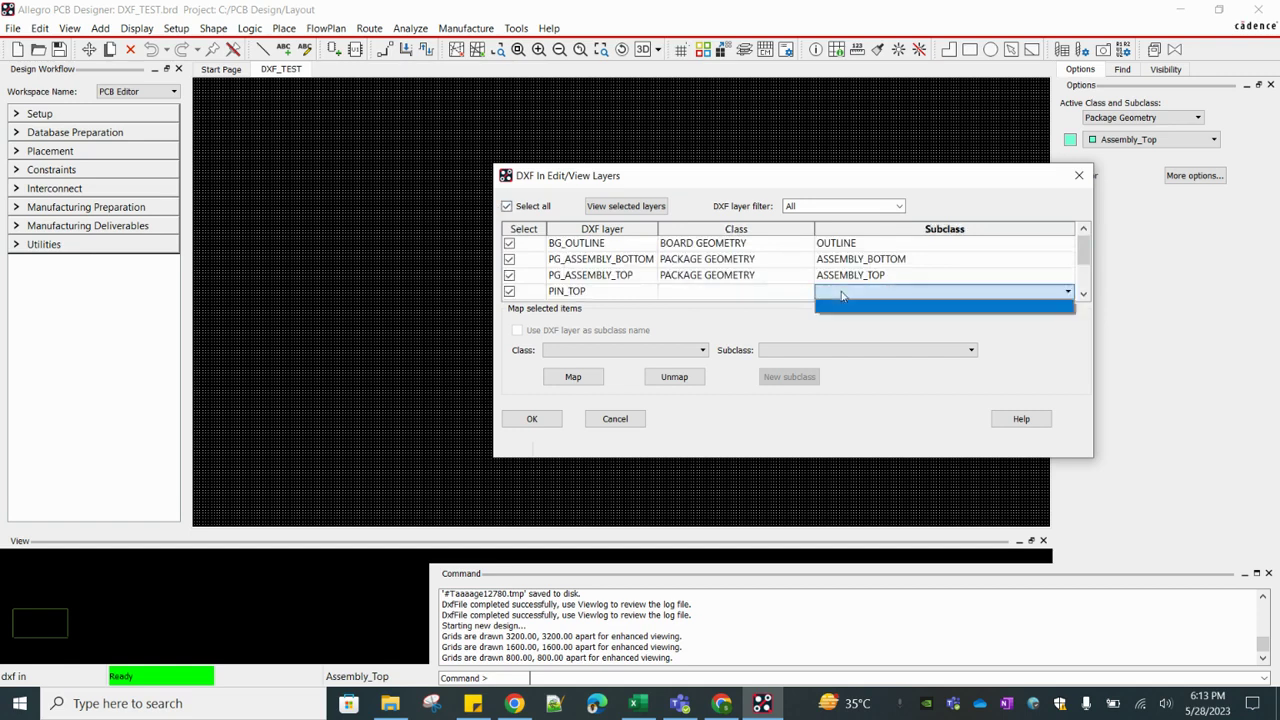
left_click(718, 291)
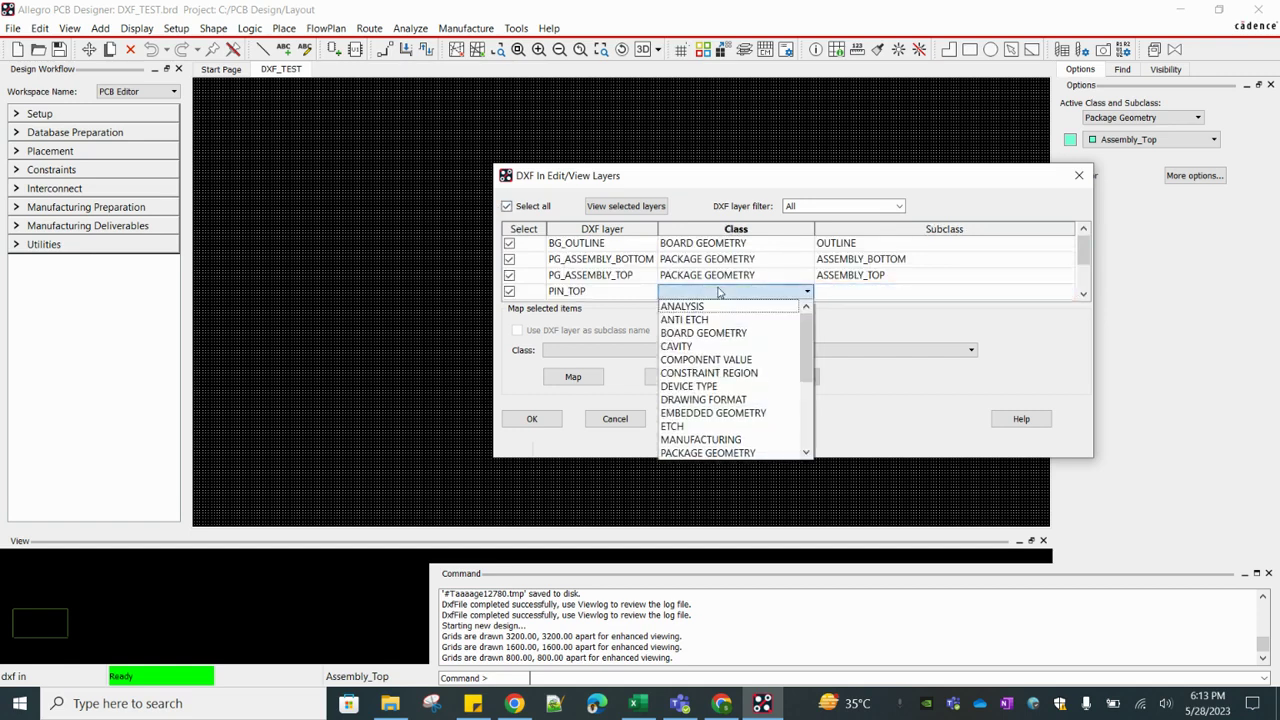
scroll(700, 370, "down", 2)
left_click(676, 347)
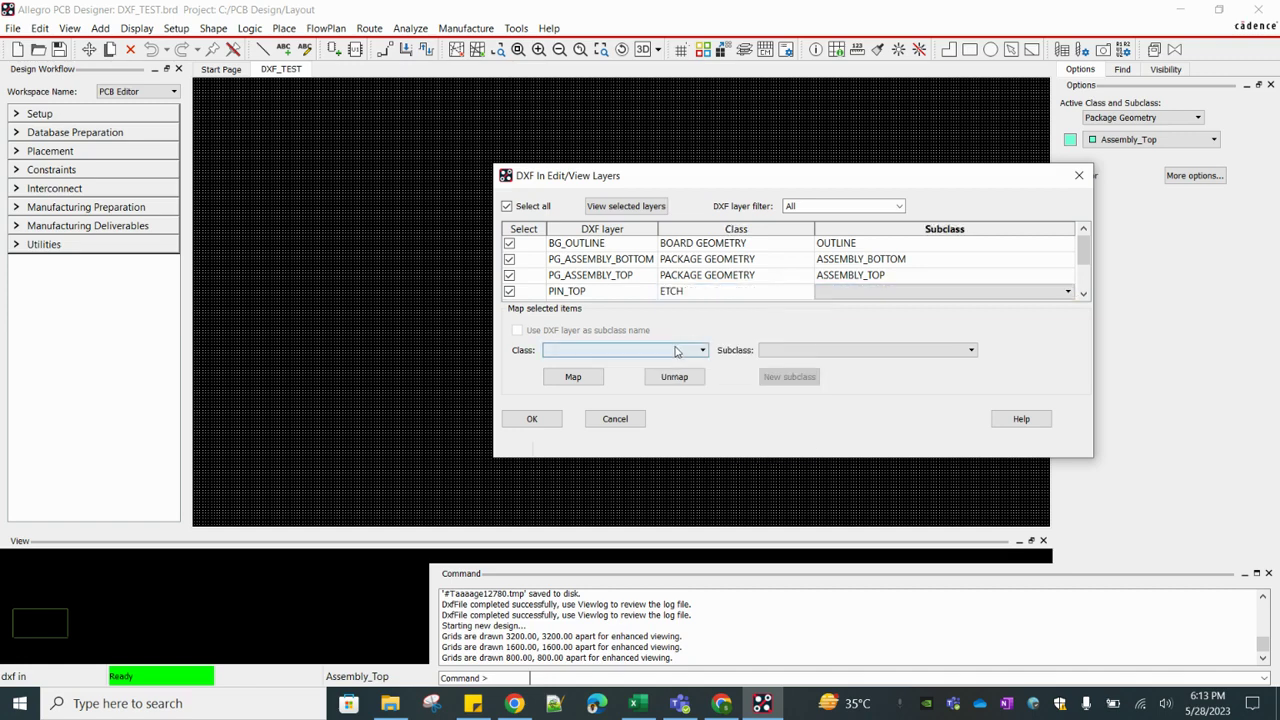
Step: Try PACKAGE GEOMETRY as PIN_TOP's class and review its subclasses without choosing one
left_click(680, 291)
scroll(698, 425, "down", 2)
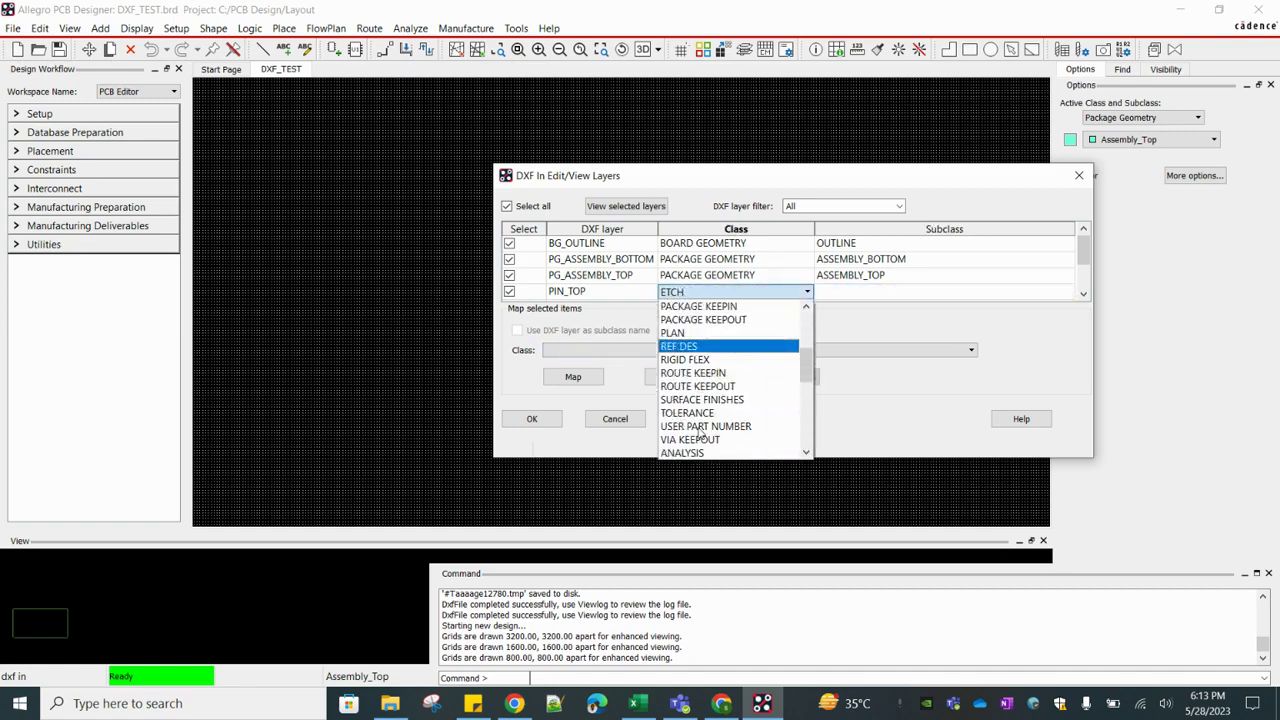
scroll(700, 428, "down", 3)
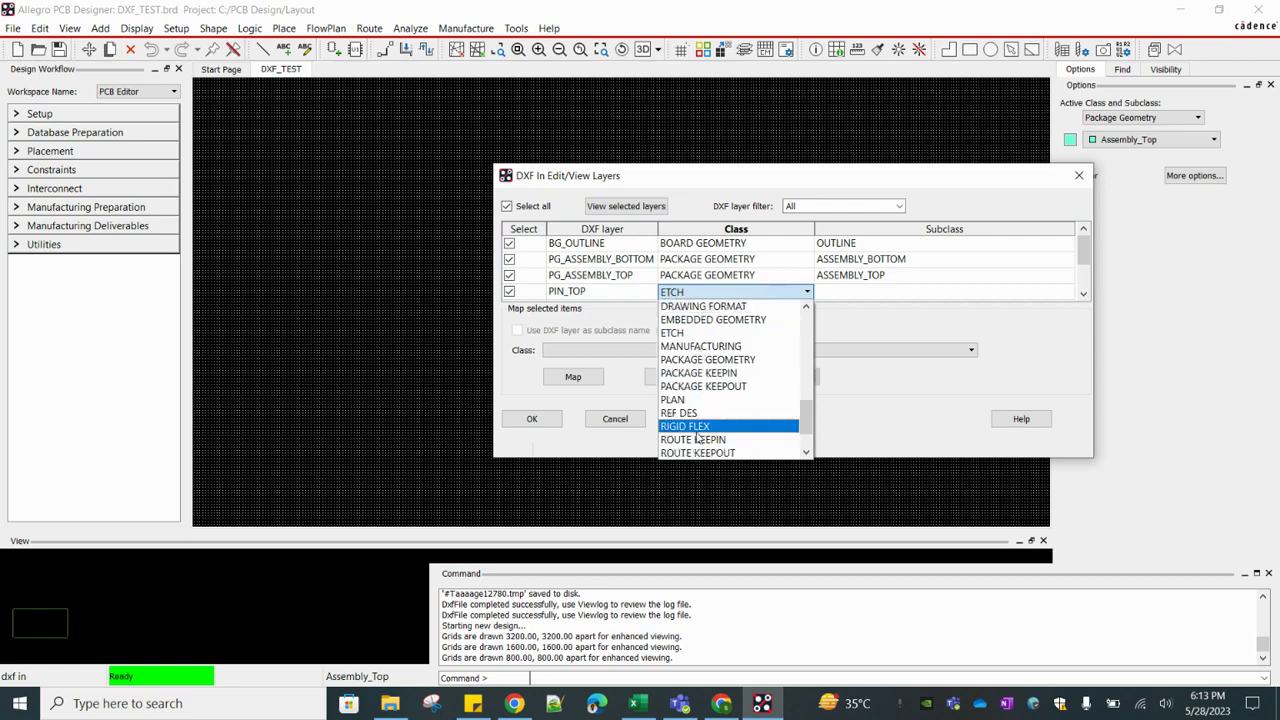
scroll(705, 410, "up", 7)
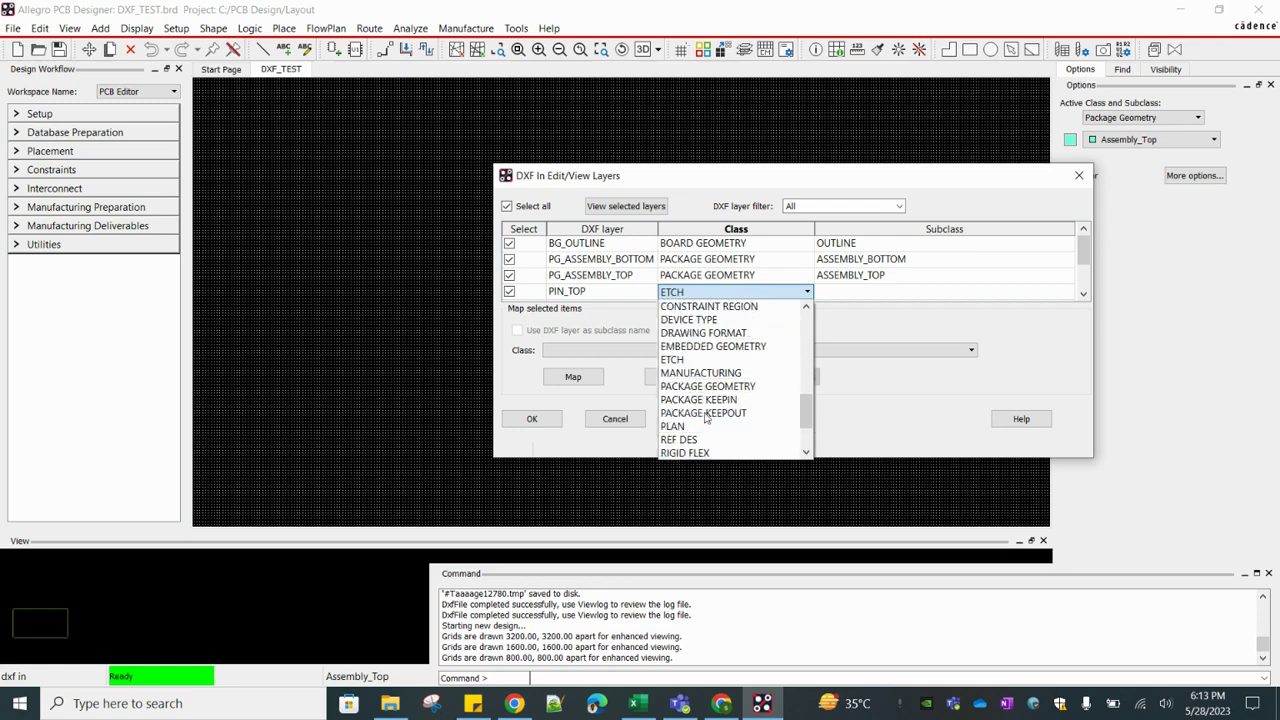
scroll(706, 418, "up", 3)
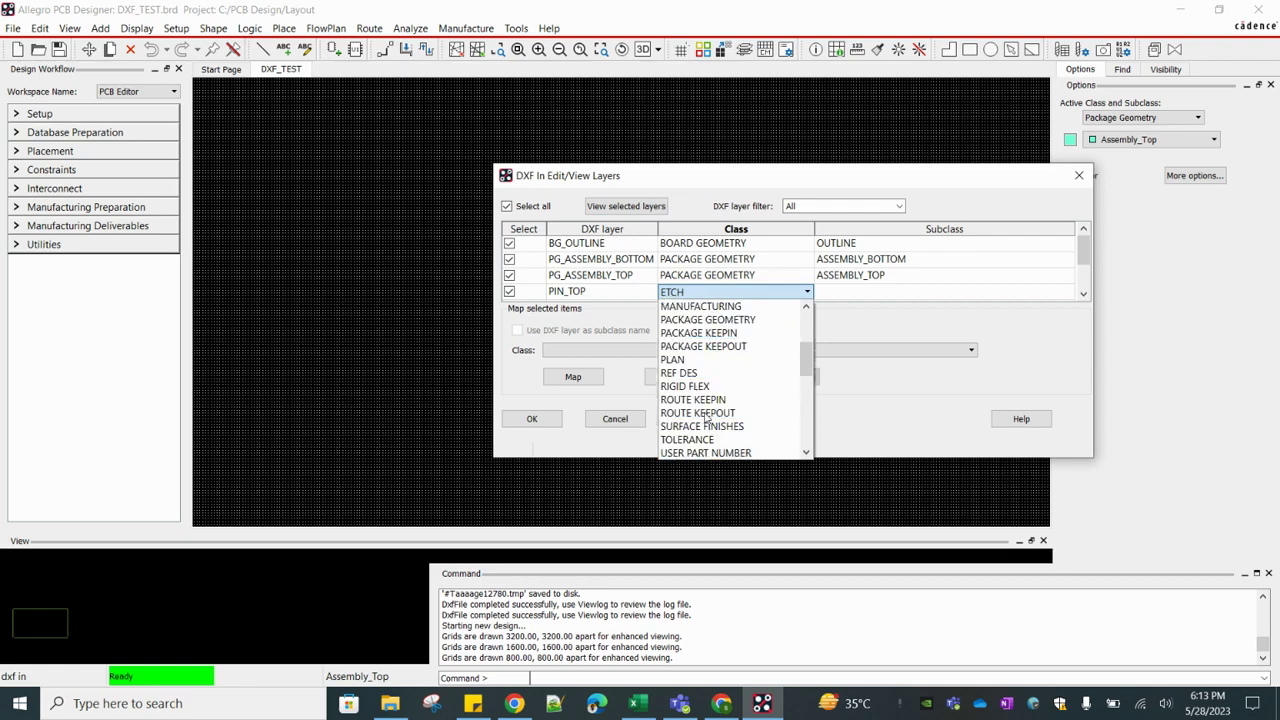
scroll(706, 418, "up", 2)
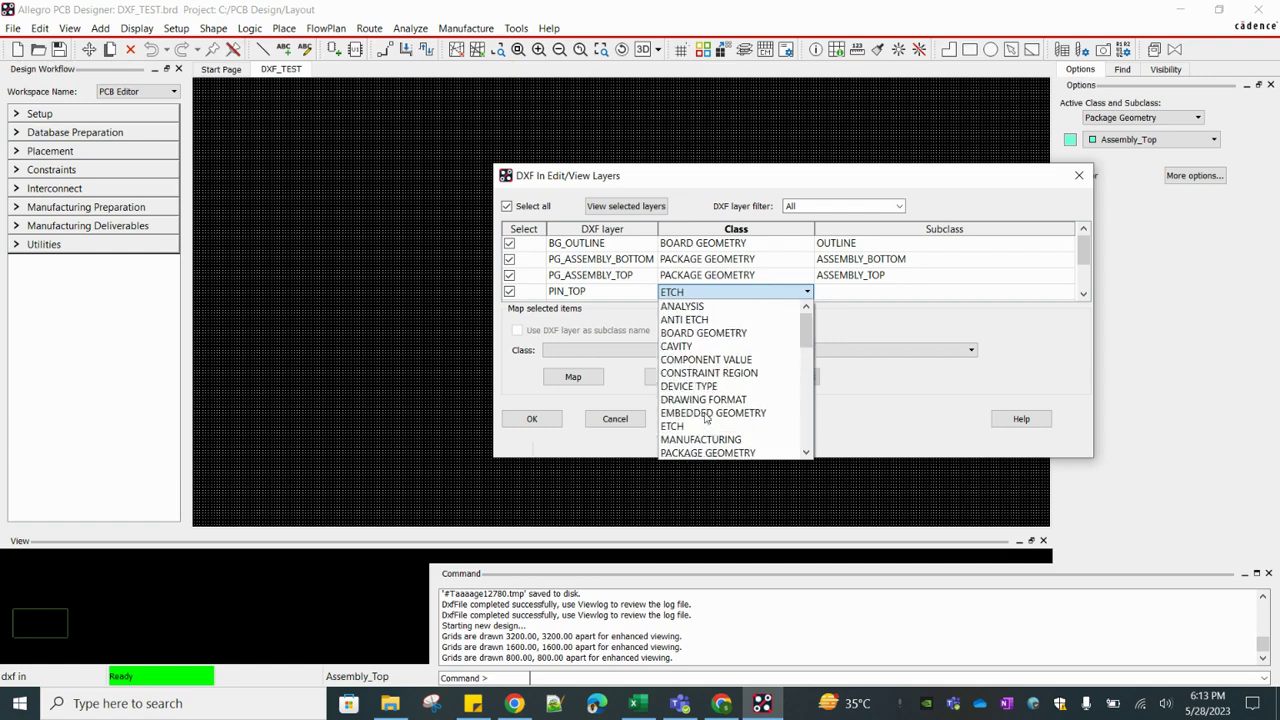
scroll(705, 418, "down", 3)
scroll(705, 418, "down", 3)
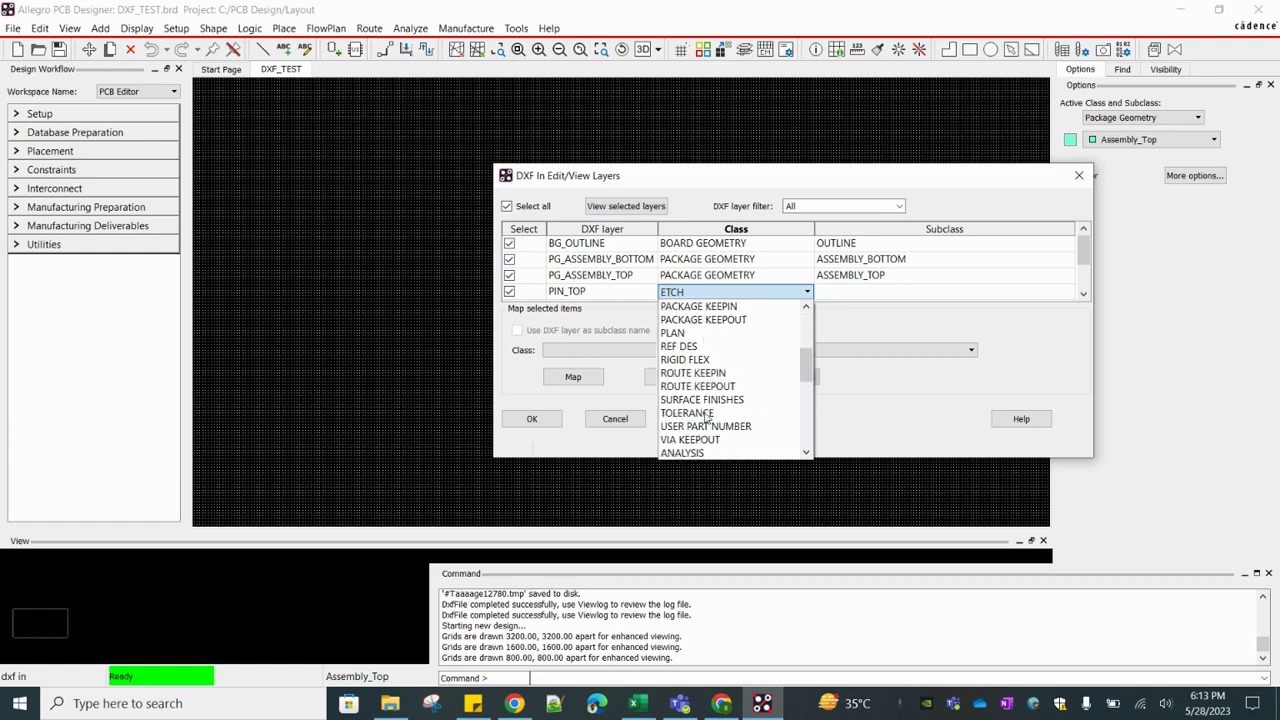
scroll(706, 418, "up", 1)
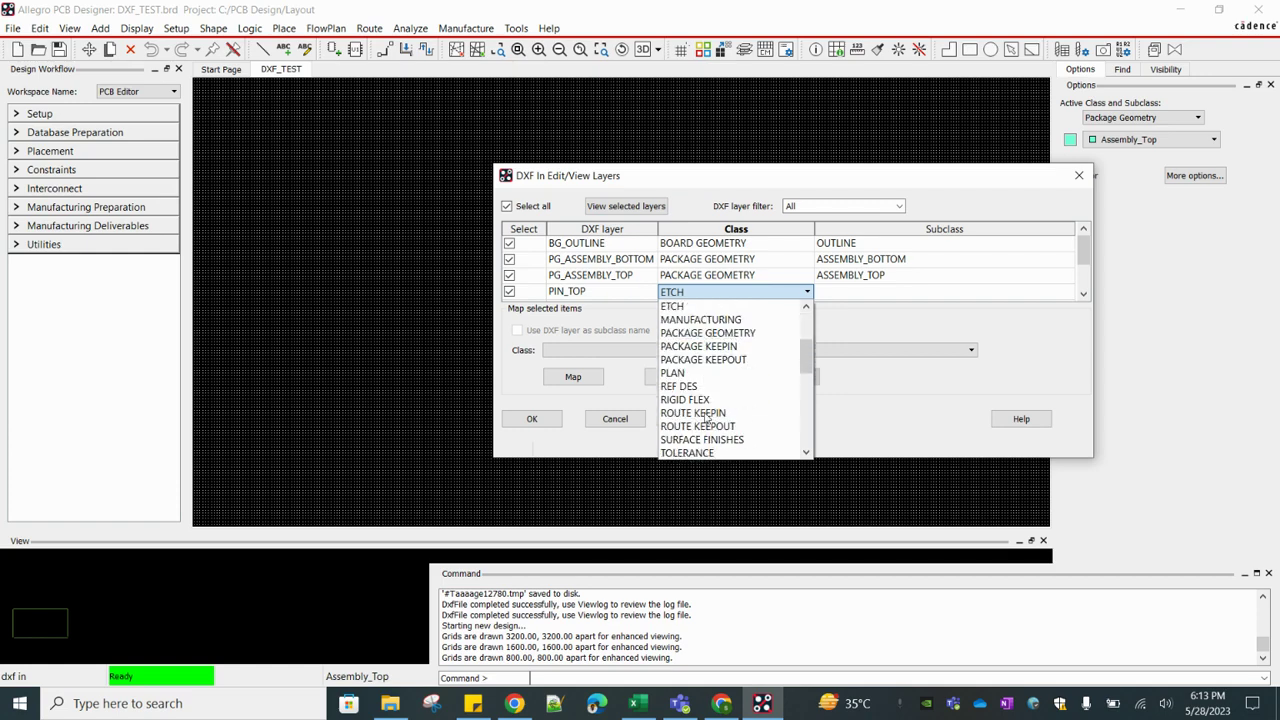
left_click(712, 333)
left_click(848, 296)
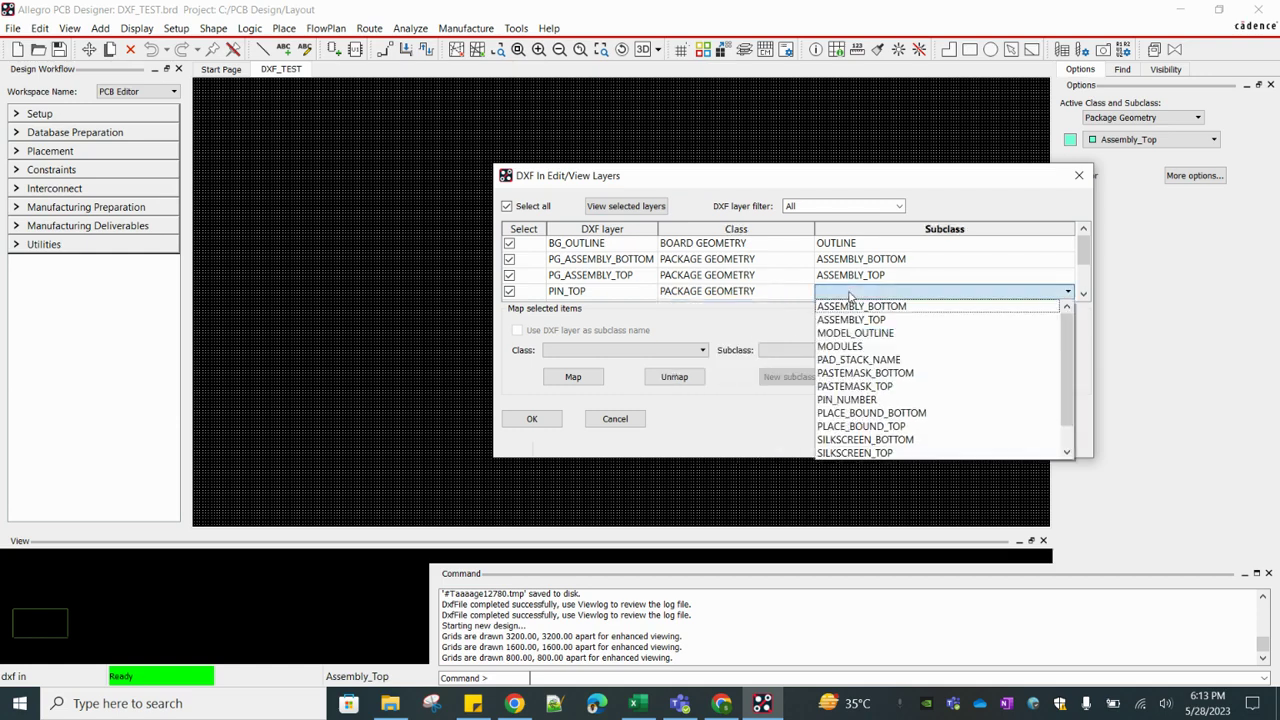
scroll(862, 410, "down", 1)
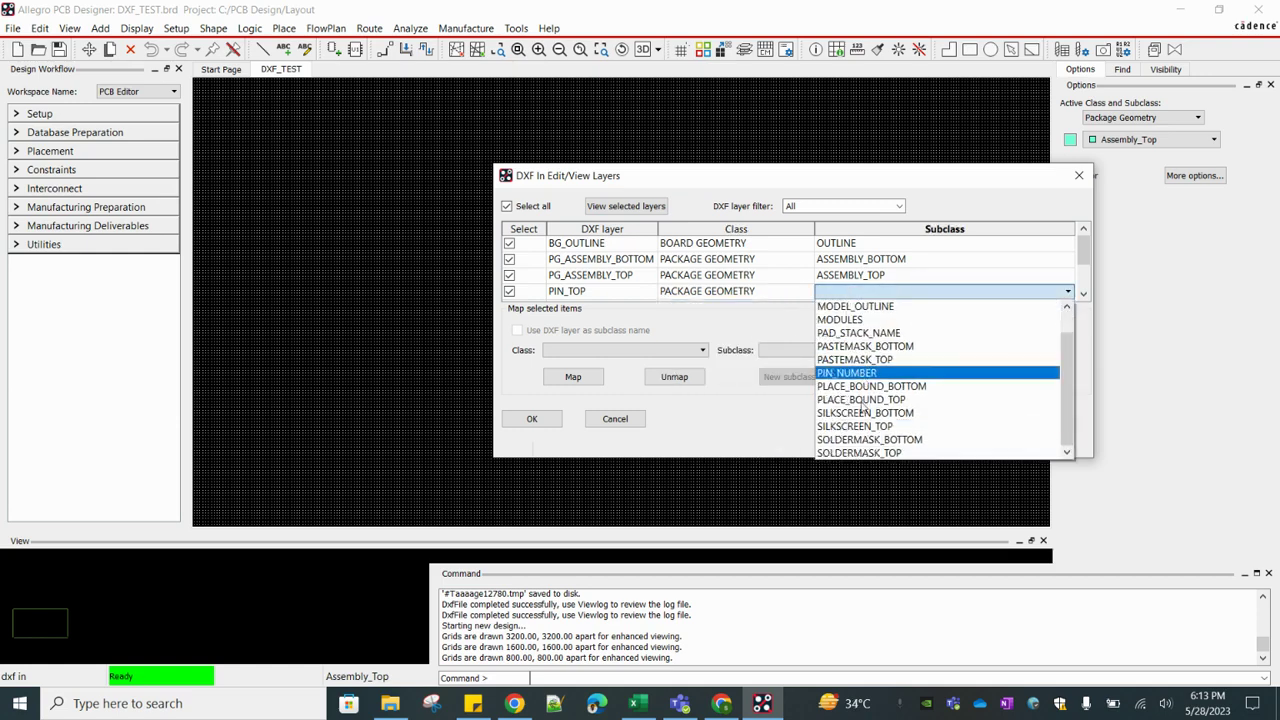
left_click(714, 292)
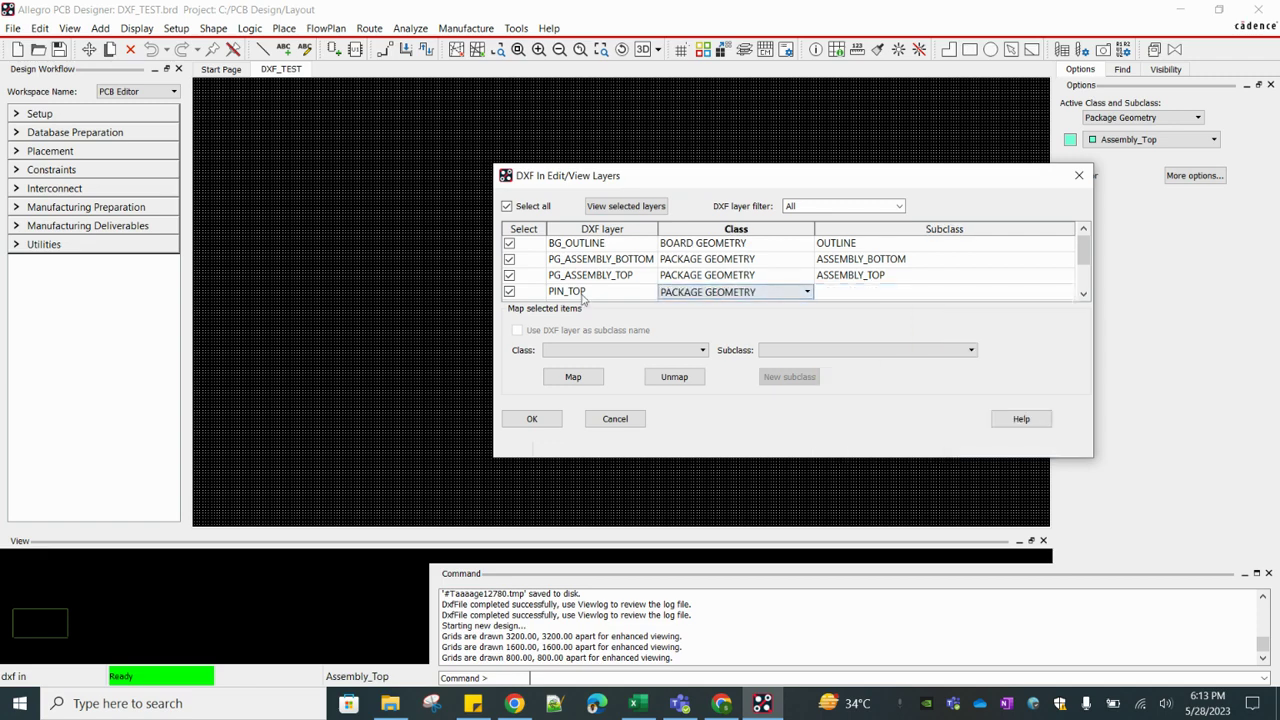
Step: Map PIN_TOP to Class ETCH, Subclass TOP
left_click(714, 294)
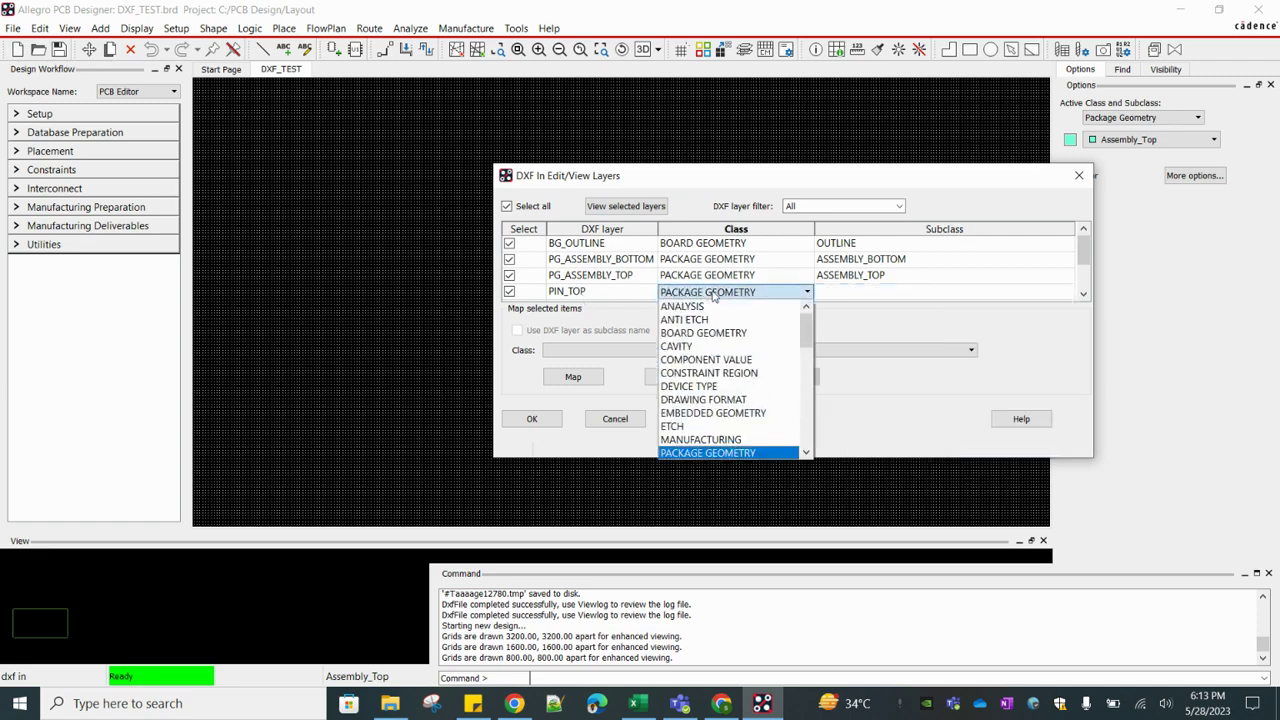
scroll(817, 347, "down", 1)
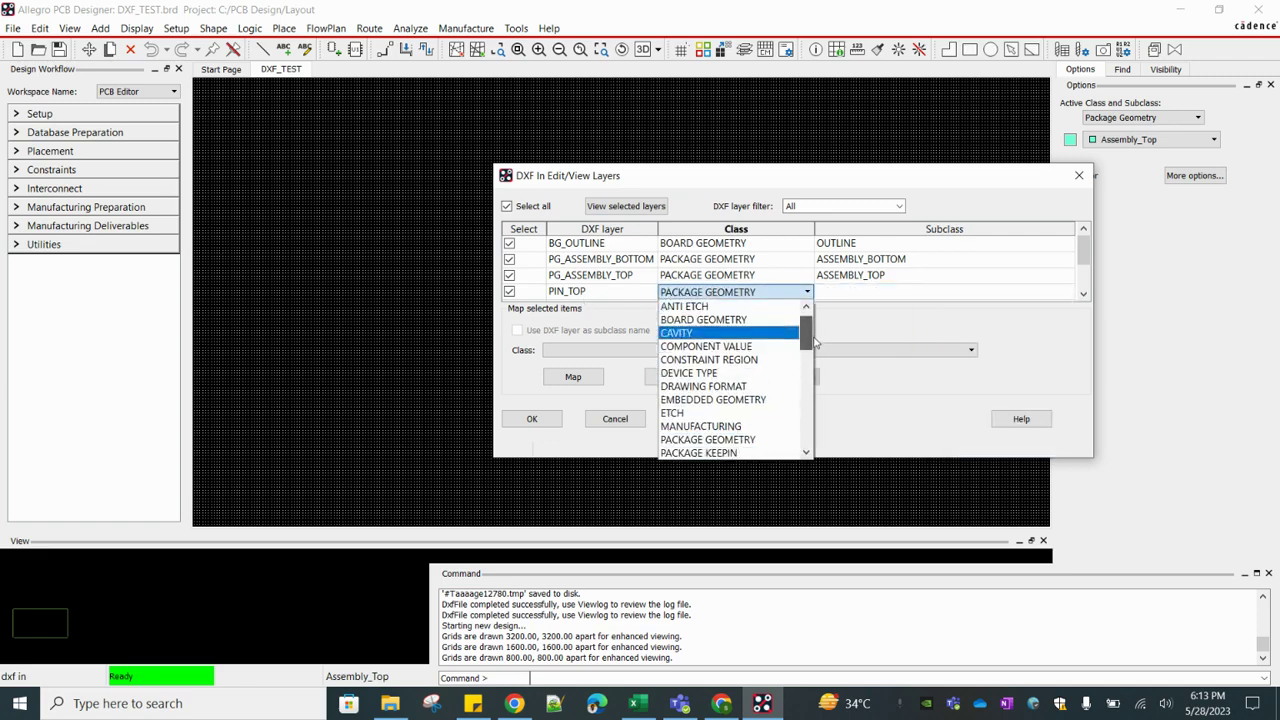
scroll(817, 347, "down", 2)
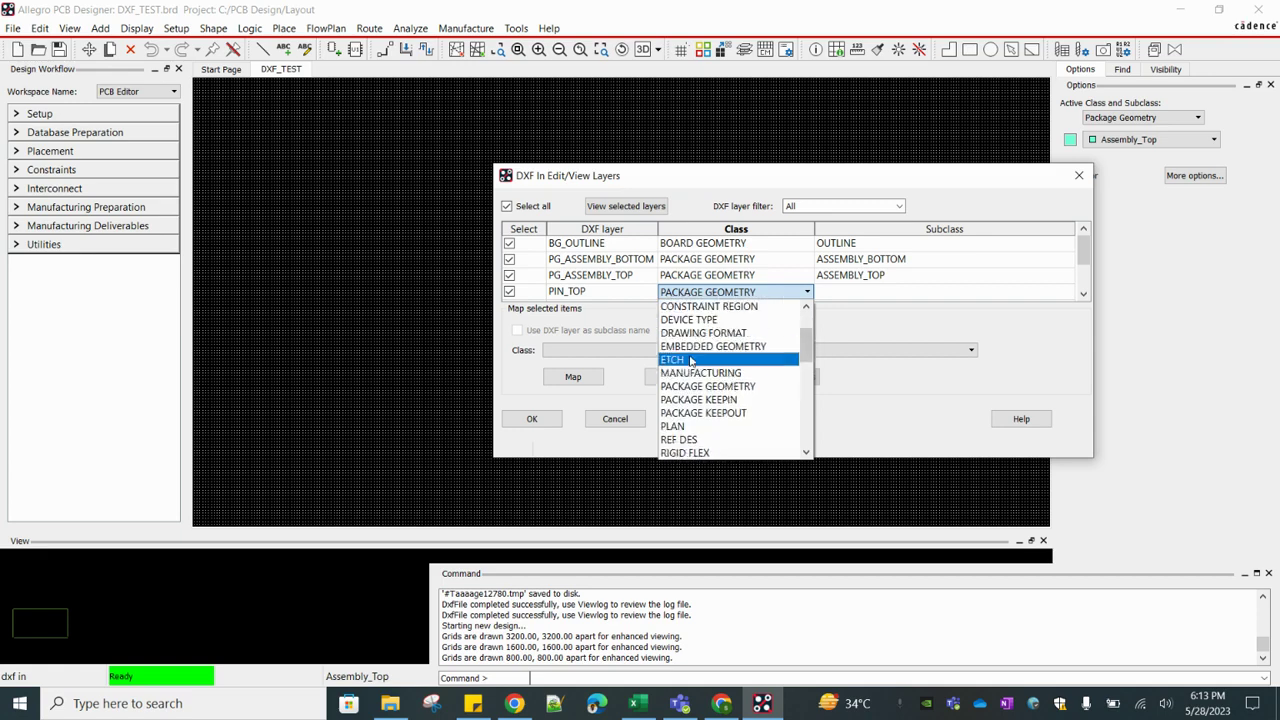
left_click(700, 359)
left_click(866, 292)
left_click(836, 303)
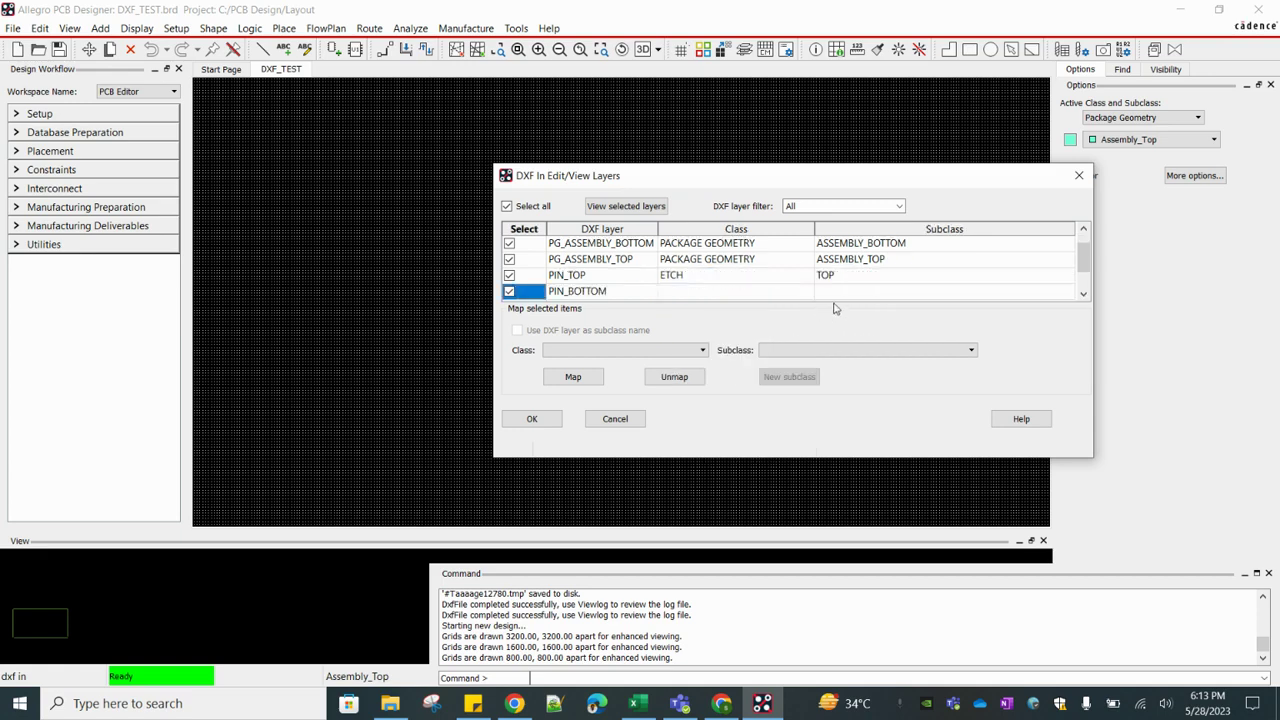
Step: Map PIN_BOTTOM to Class ETCH, Subclass BOTTOM
left_click(690, 291)
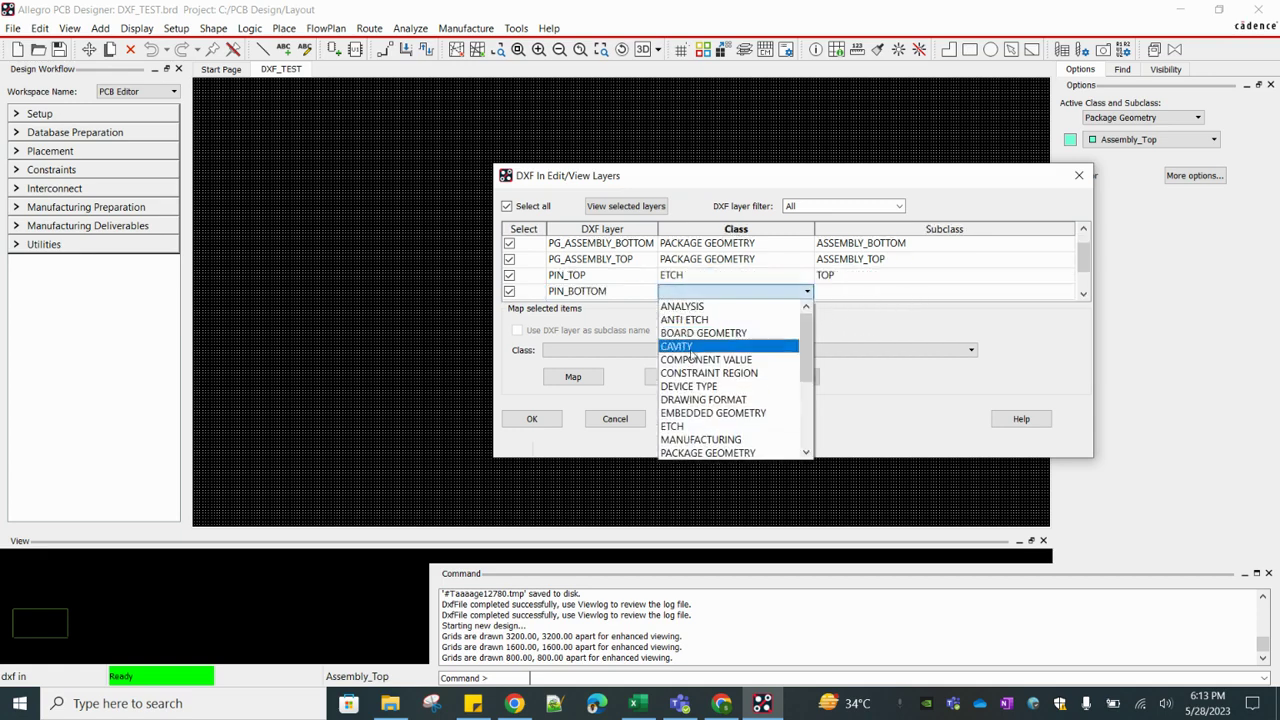
left_click(696, 427)
left_click(866, 292)
left_click(866, 294)
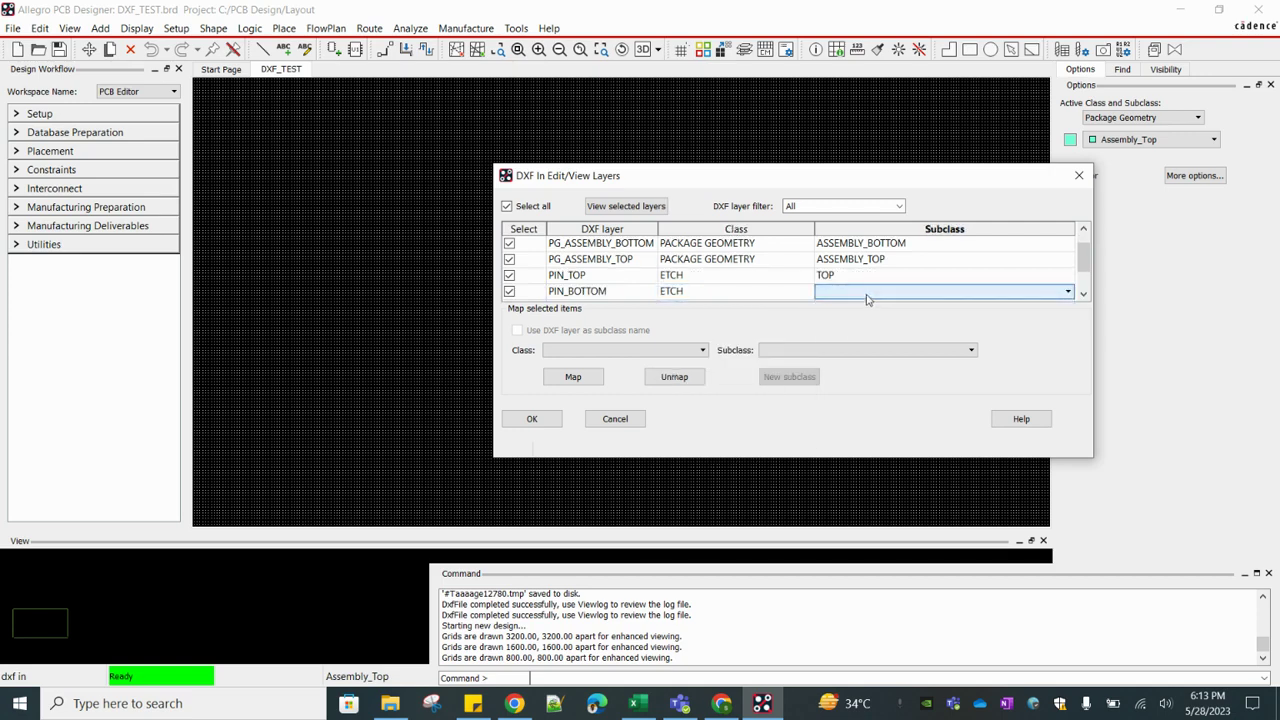
left_click(866, 292)
left_click(843, 321)
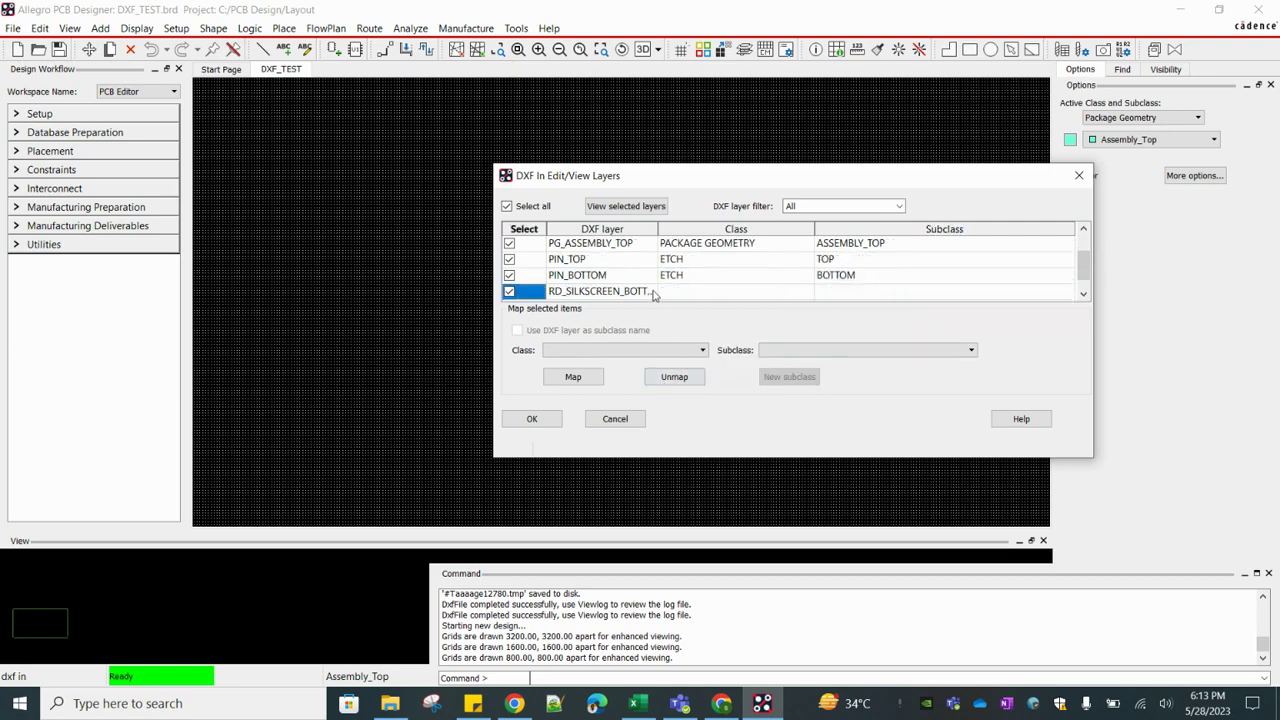
Step: Map the bottom silkscreen layer to PACKAGE GEOMETRY / SILKSCREEN_BOTTOM
scroll(619, 286, "up", 1)
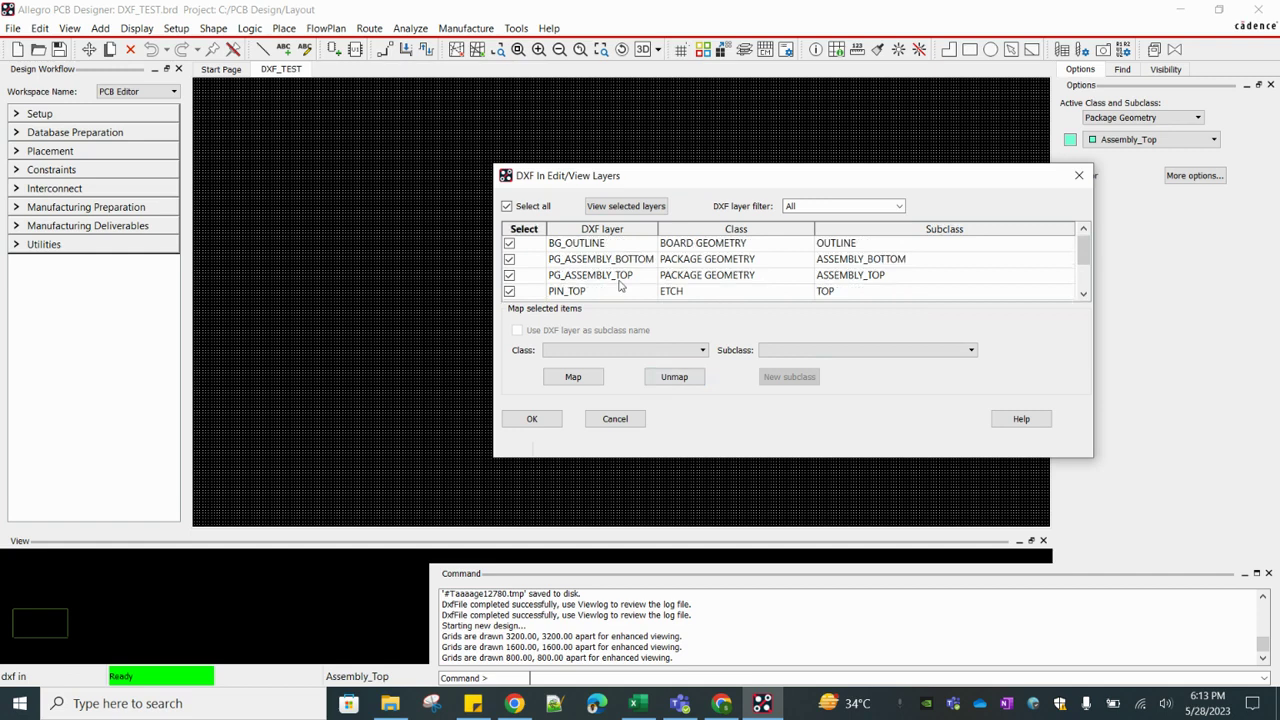
scroll(619, 286, "down", 1)
left_click(714, 281)
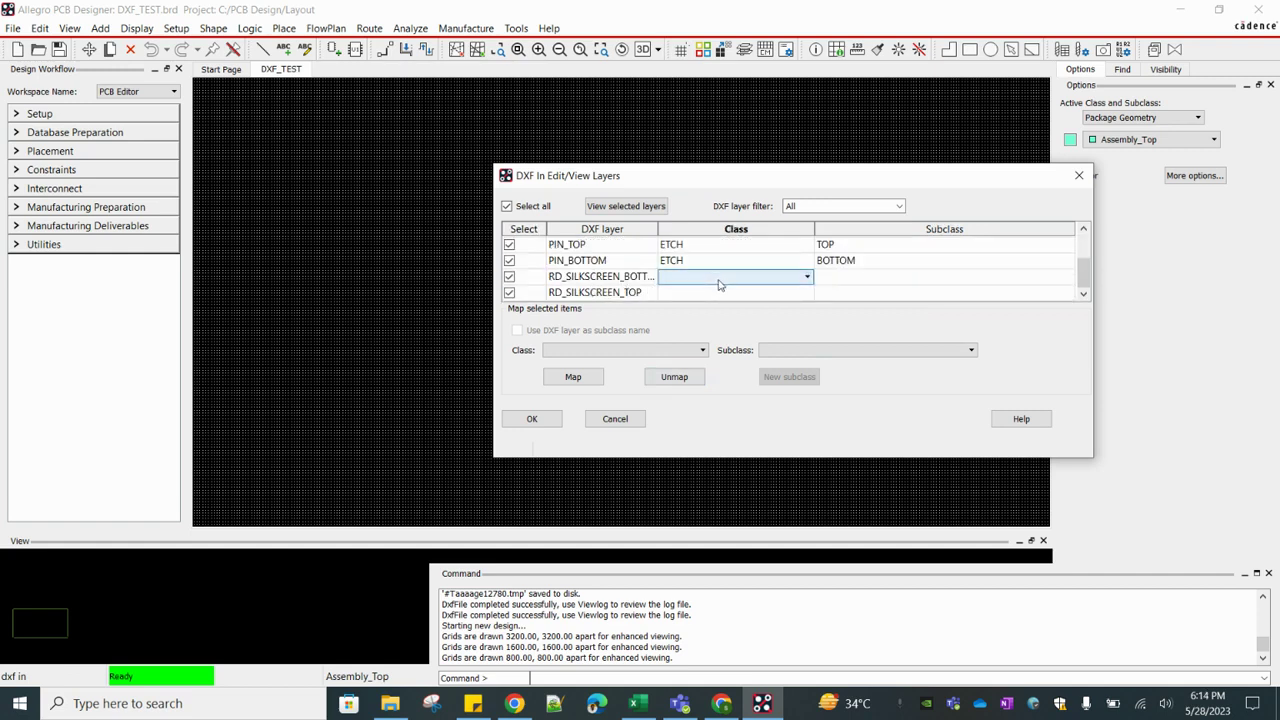
left_click(719, 285)
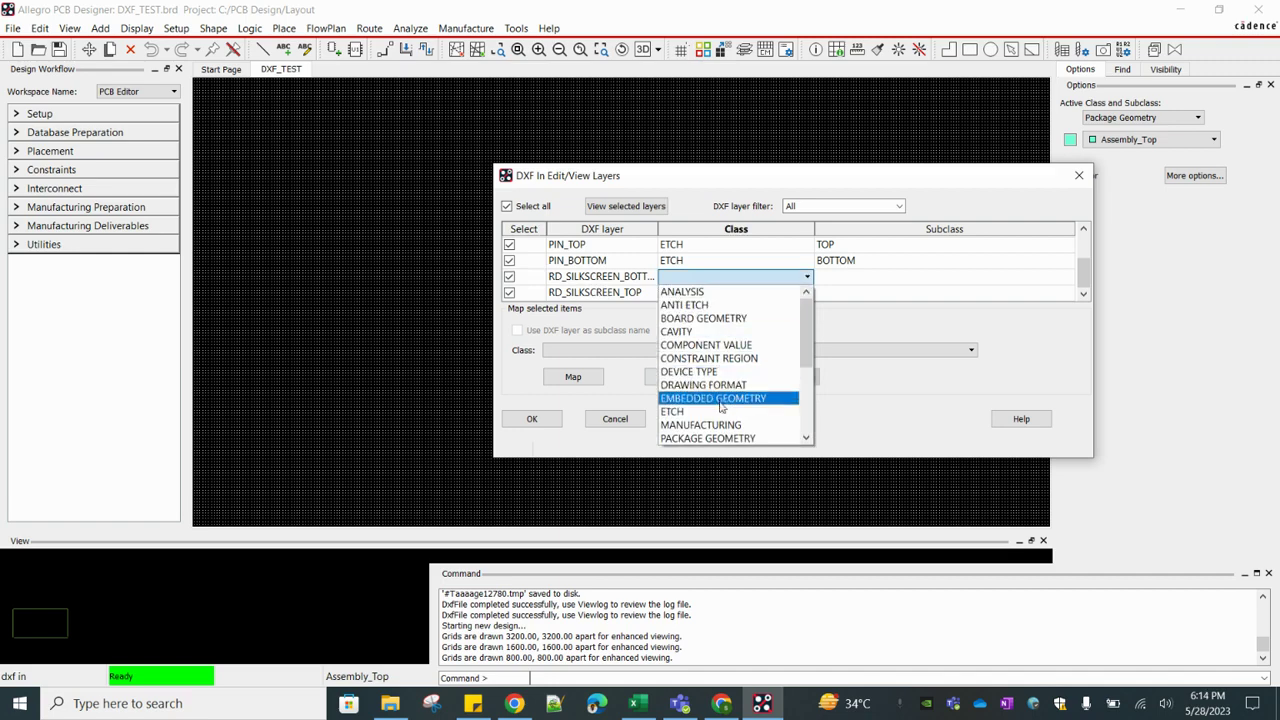
left_click(710, 438)
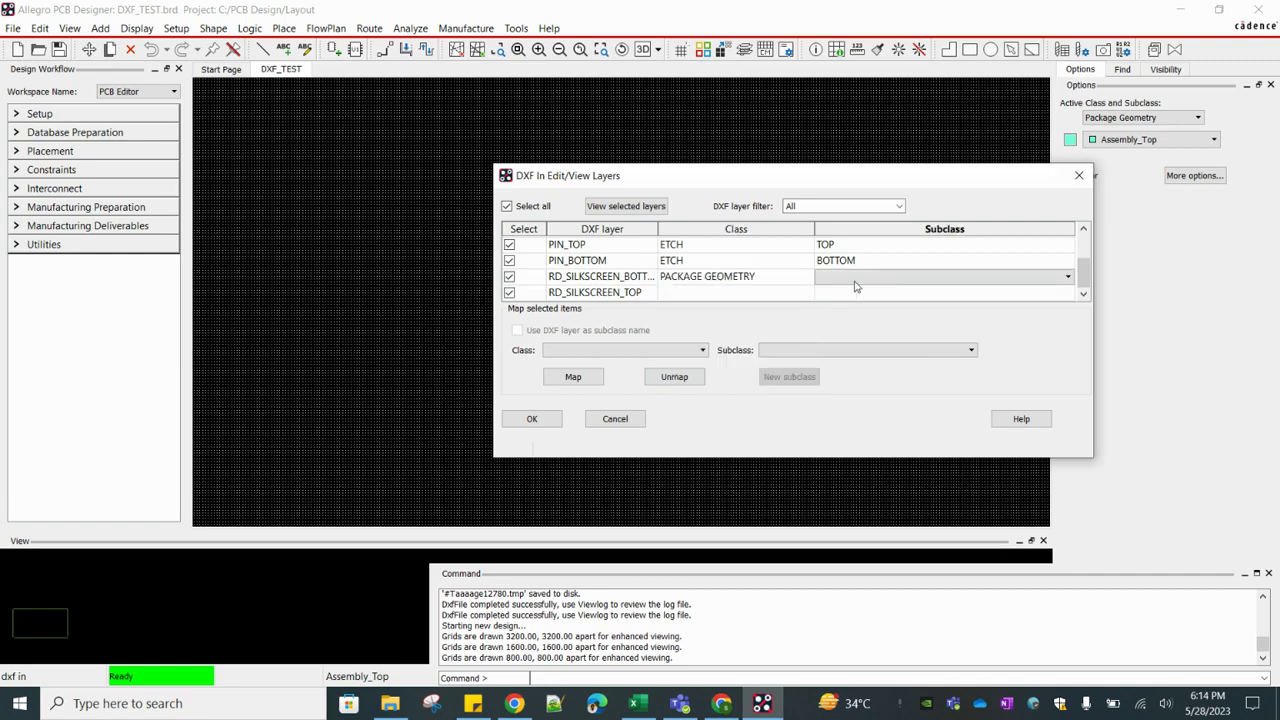
left_click(855, 283)
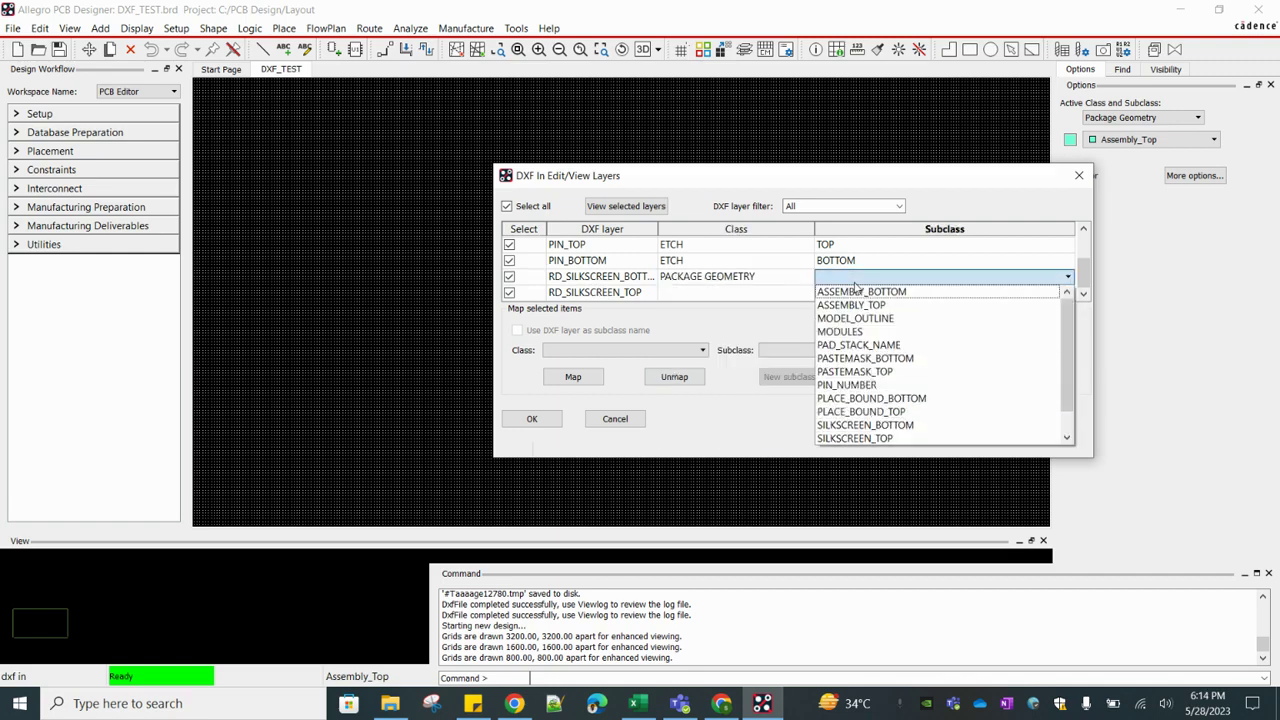
left_click(866, 438)
left_click(852, 282)
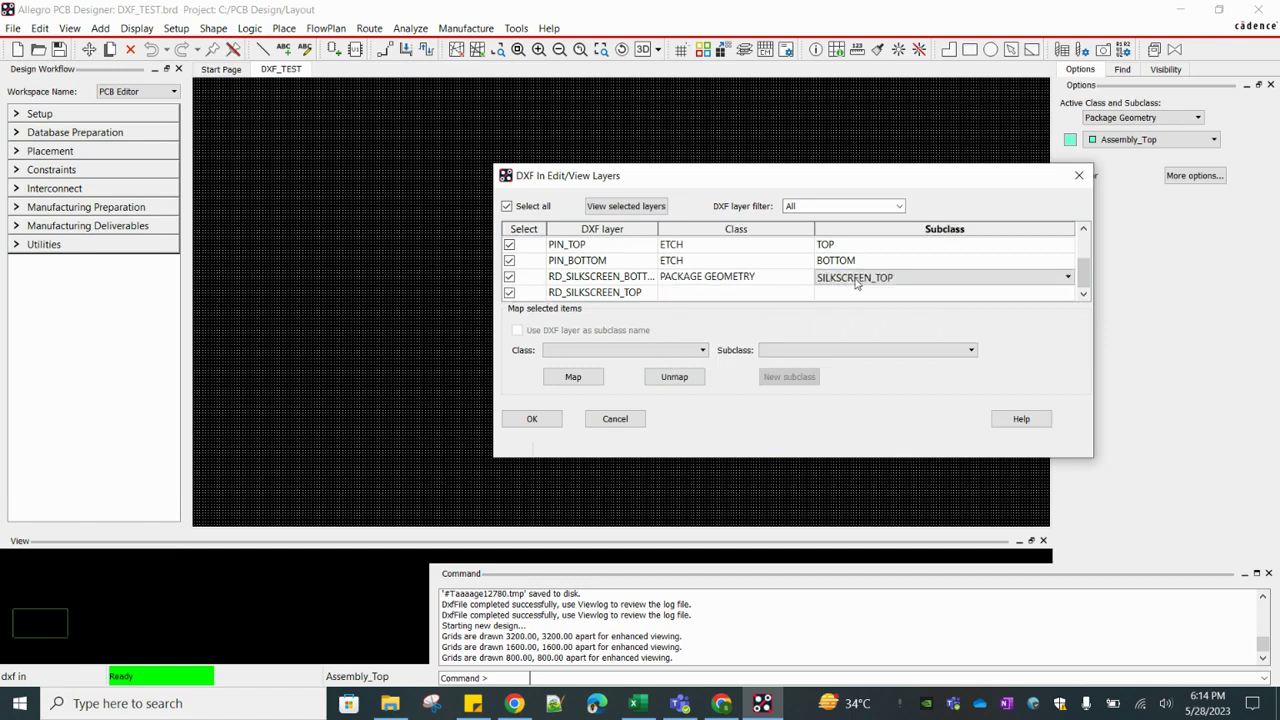
left_click(886, 283)
left_click(870, 410)
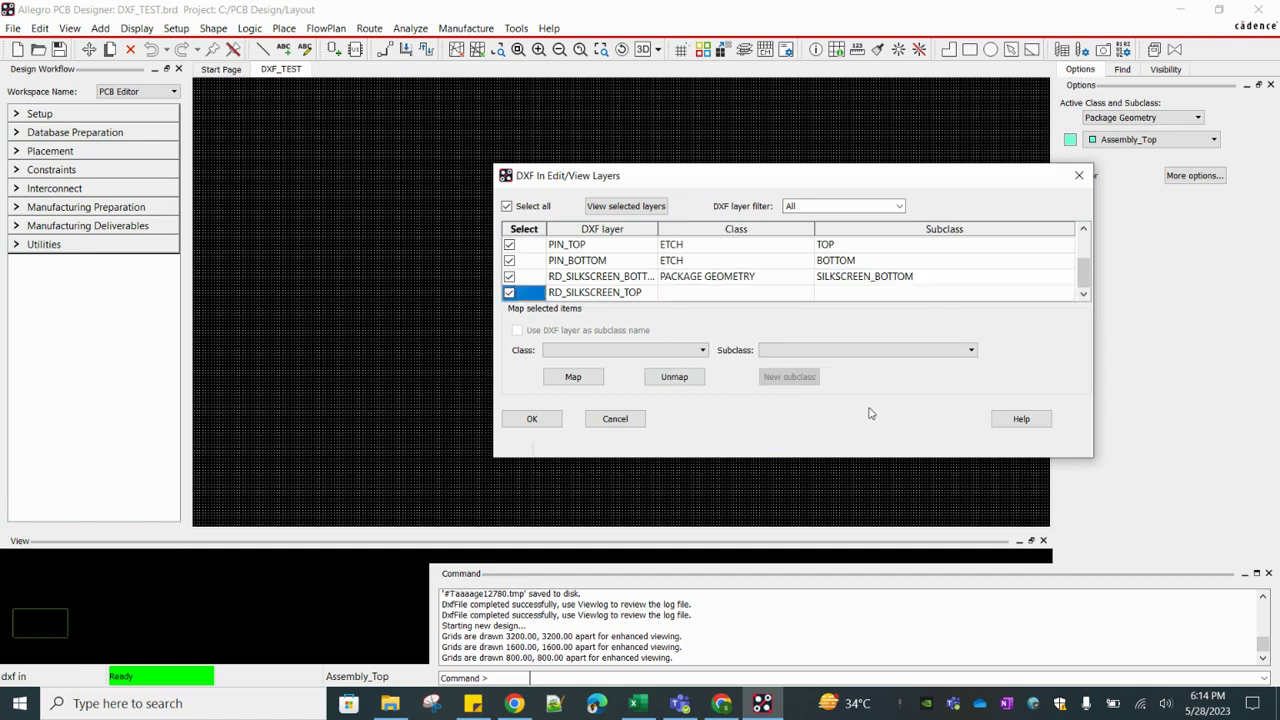
Step: Map RD_SILKSCREEN_TOP to PACKAGE GEOMETRY / SILKSCREEN_TOP
left_click(693, 278)
left_click(693, 295)
left_click(693, 294)
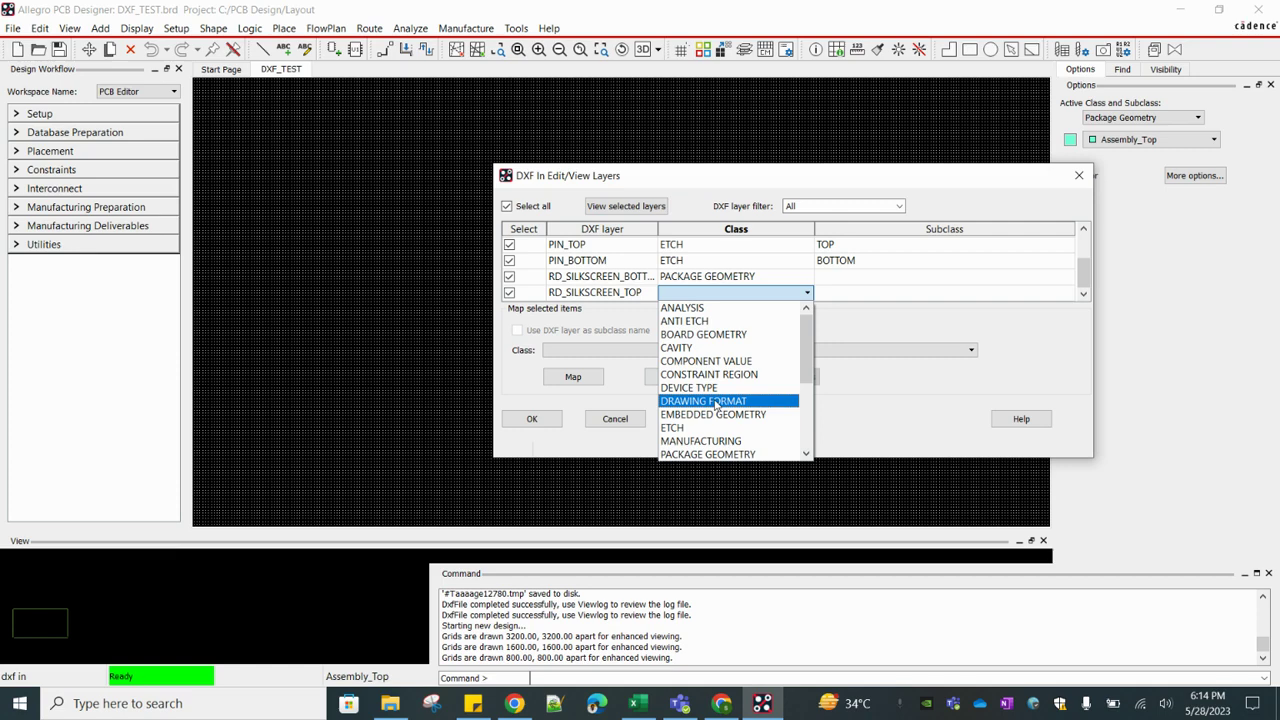
scroll(720, 446, "down", 1)
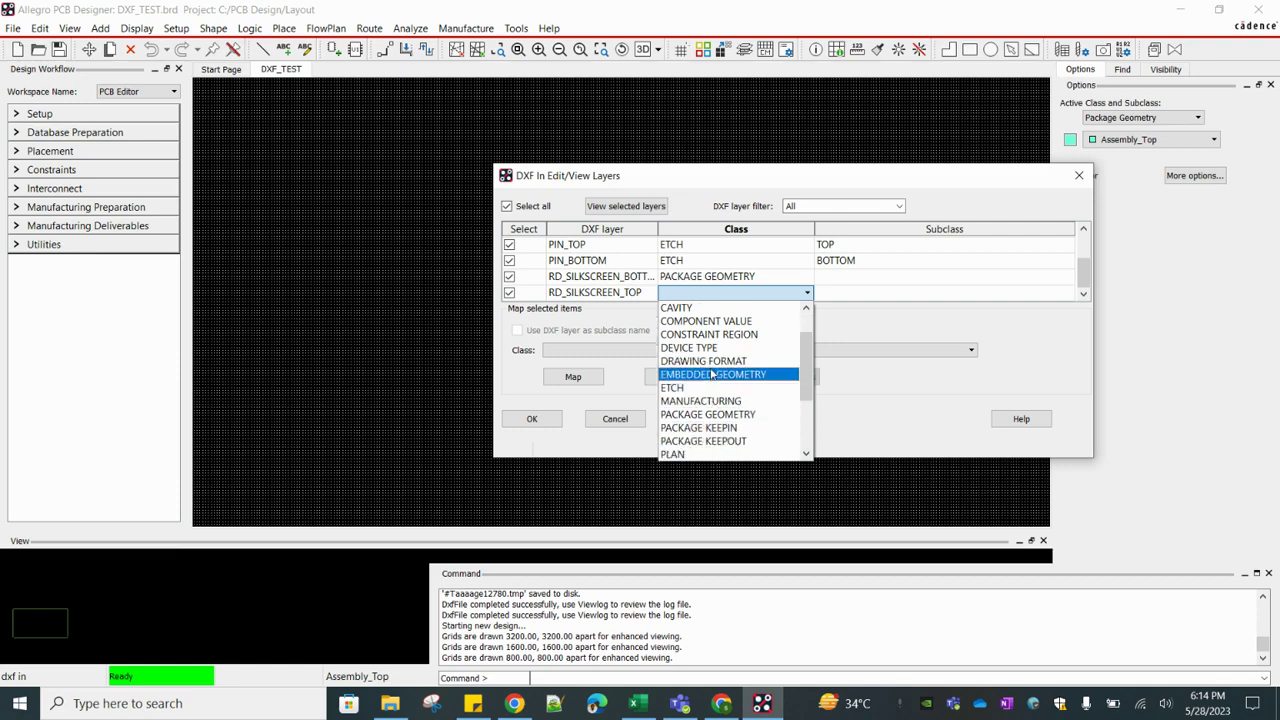
left_click(710, 362)
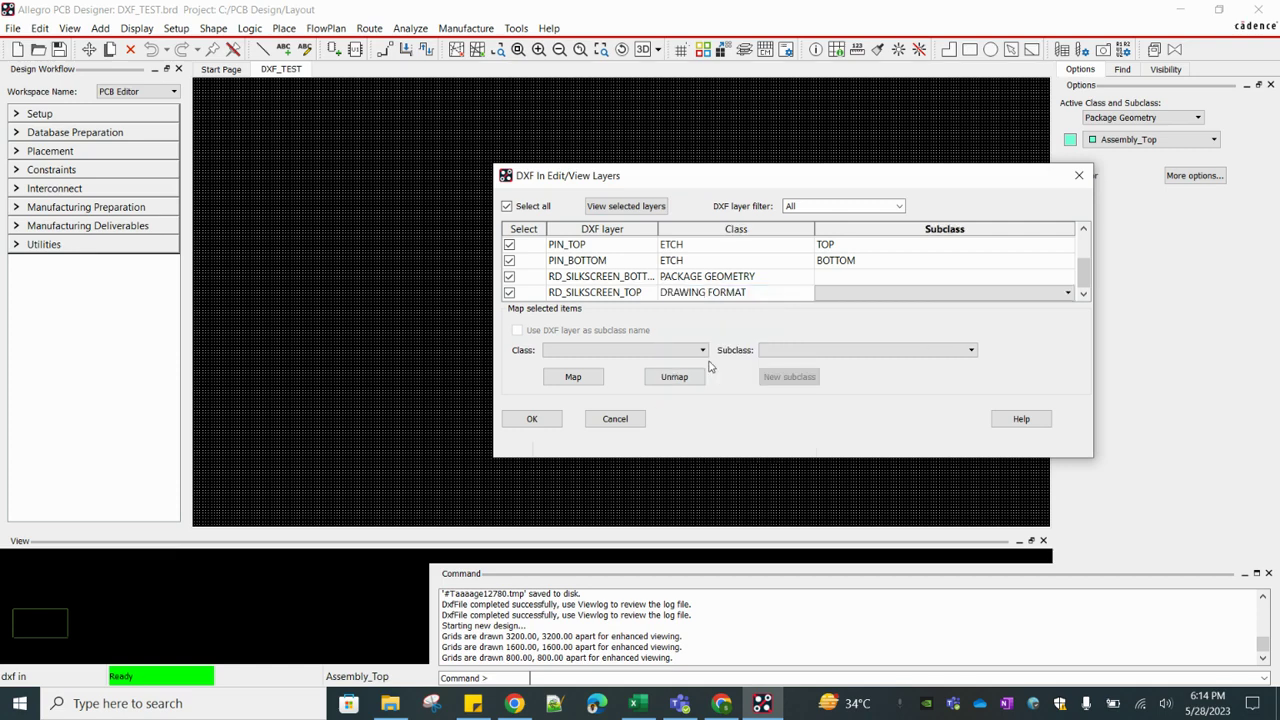
left_click(729, 294)
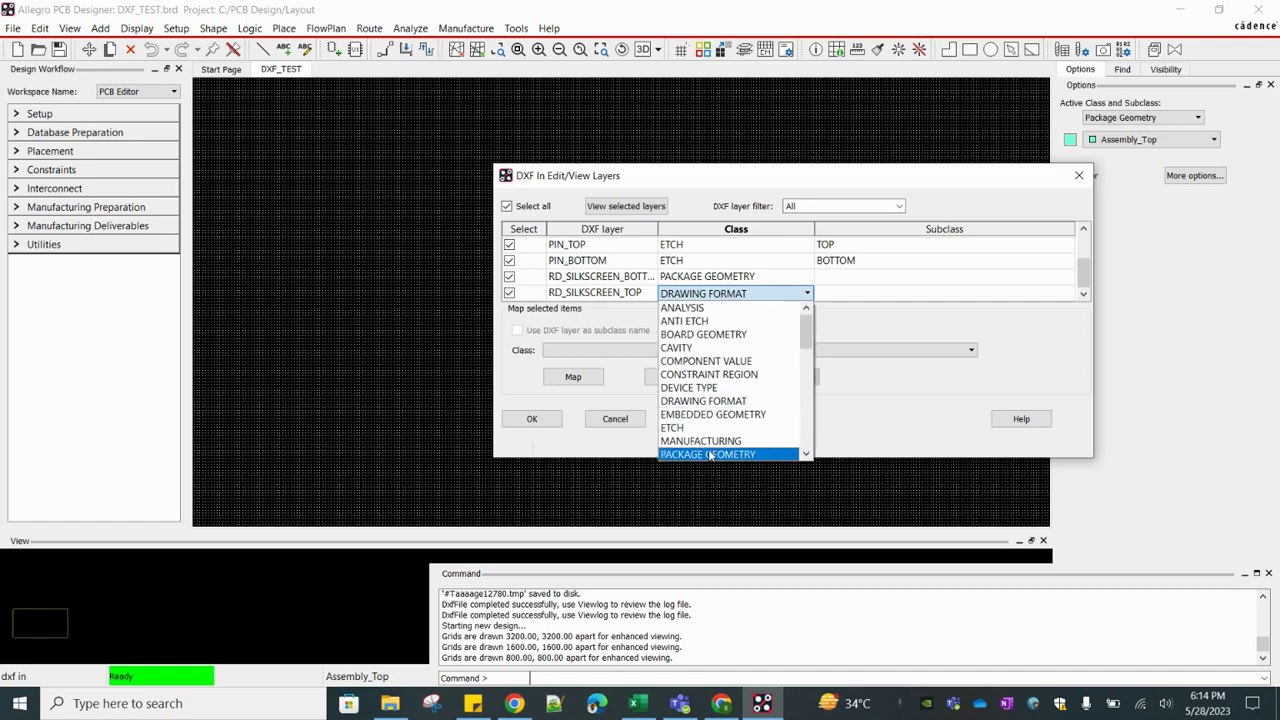
left_click(712, 458)
left_click(870, 293)
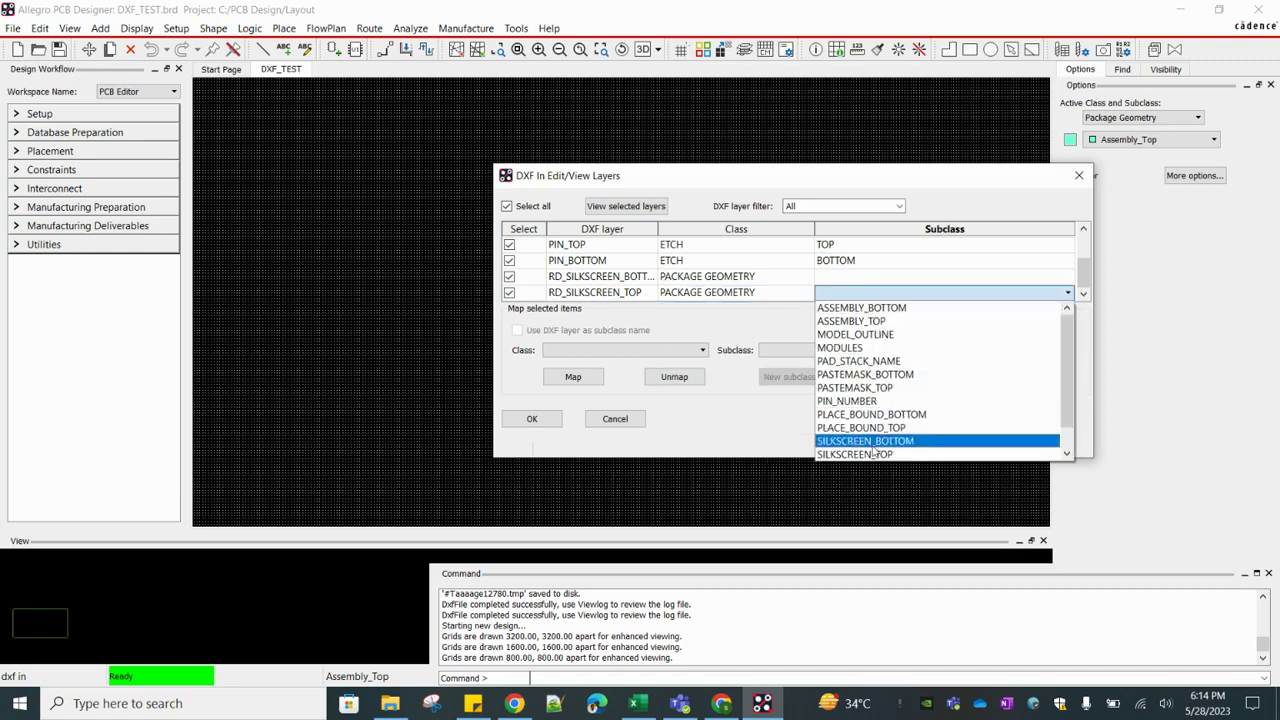
left_click(870, 440)
Step: Restore the bottom silkscreen layer's missing SILKSCREEN_BOTTOM subclass
scroll(800, 302, "down", 1)
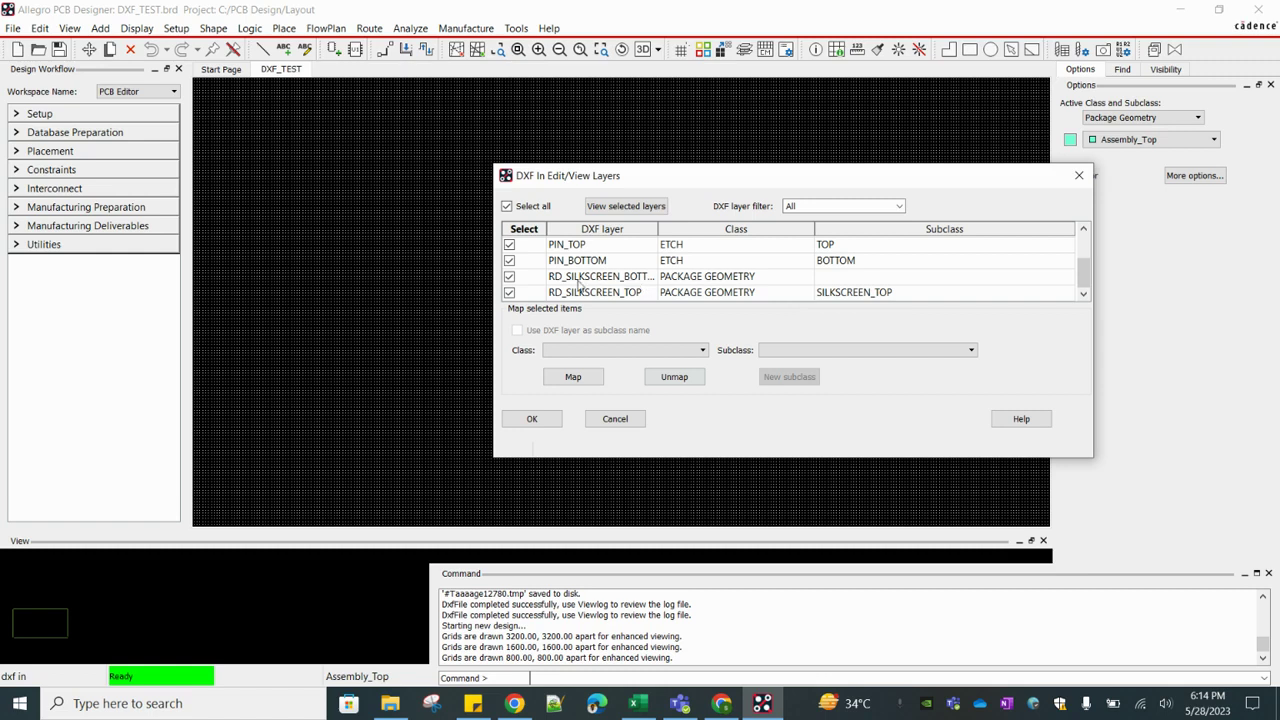
left_click(865, 277)
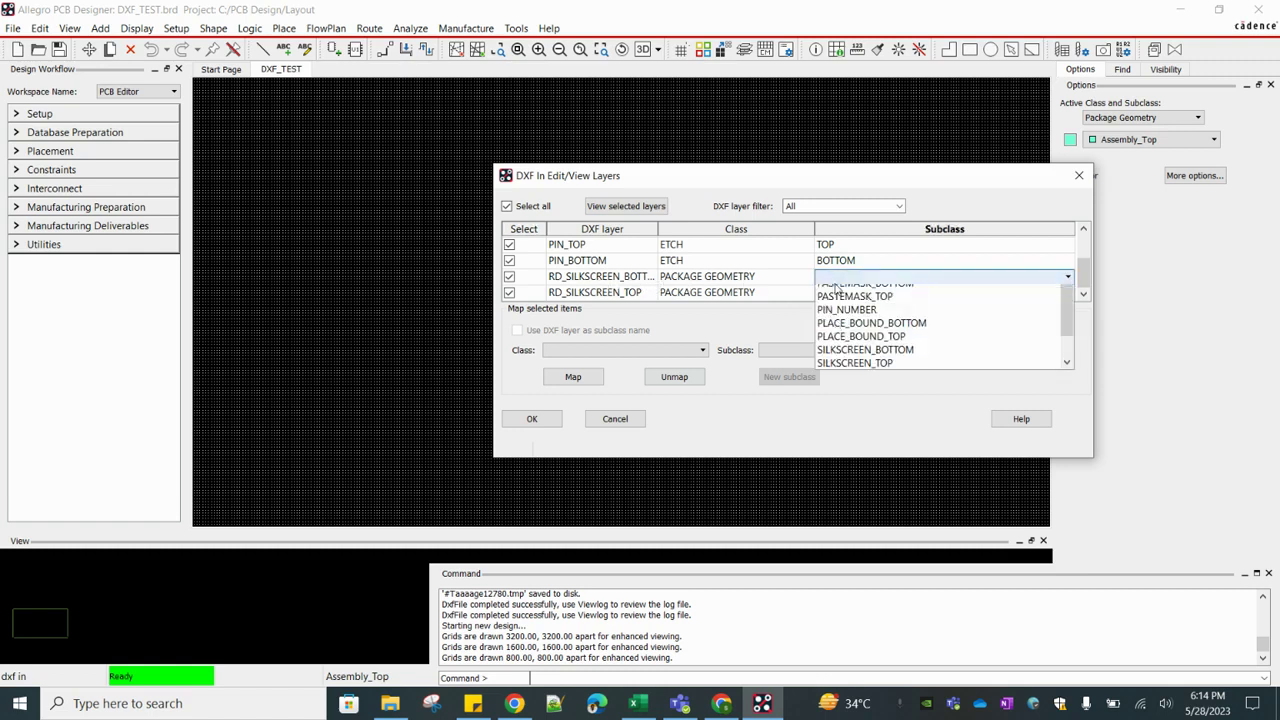
left_click(888, 427)
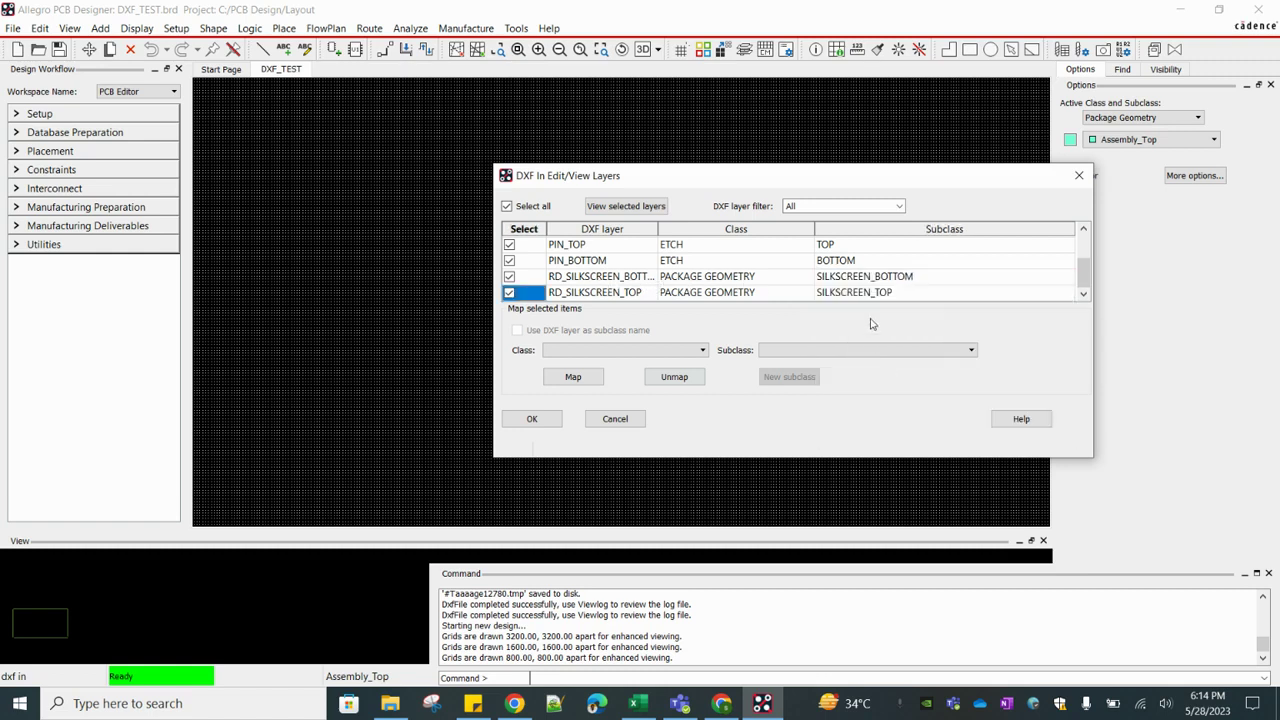
Step: Save the mapping over the existing conversion file, import DXF_TEST1.dxf, then close the dialog
mouse_move(1082, 275)
left_mouse_down()
mouse_move(1080, 247)
mouse_move(1083, 285)
left_mouse_up()
left_click(545, 424)
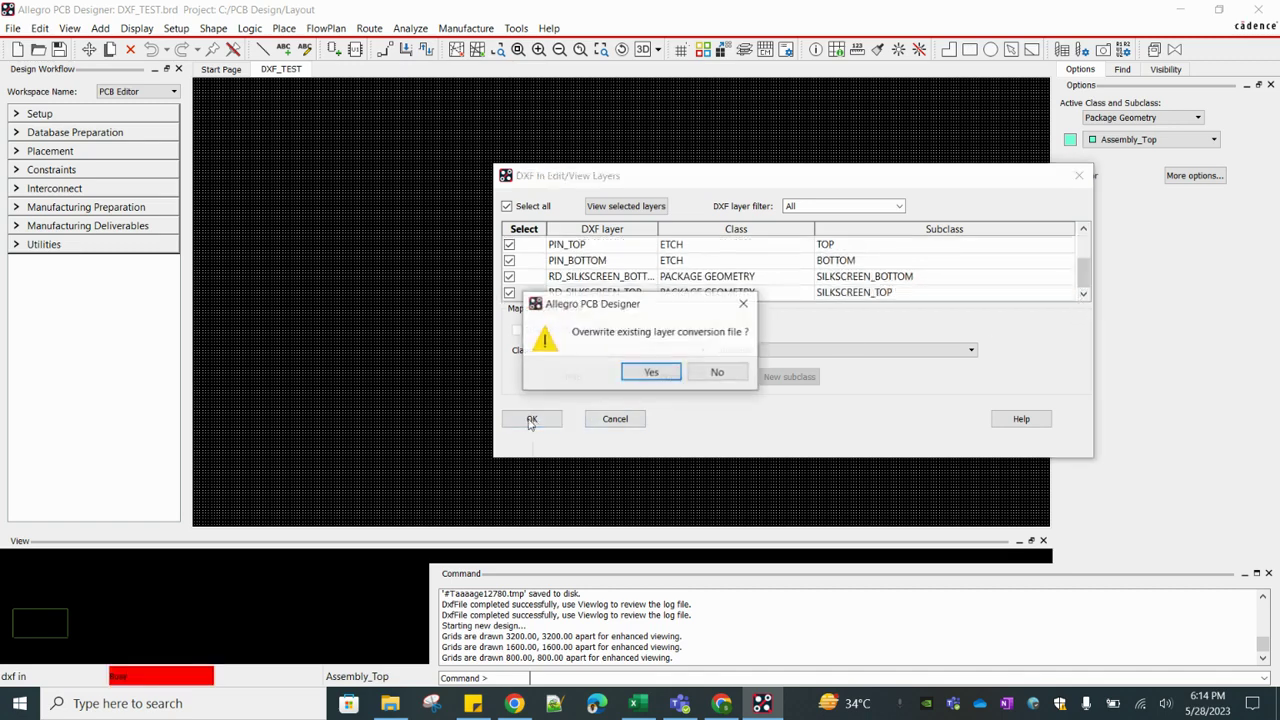
left_click(664, 377)
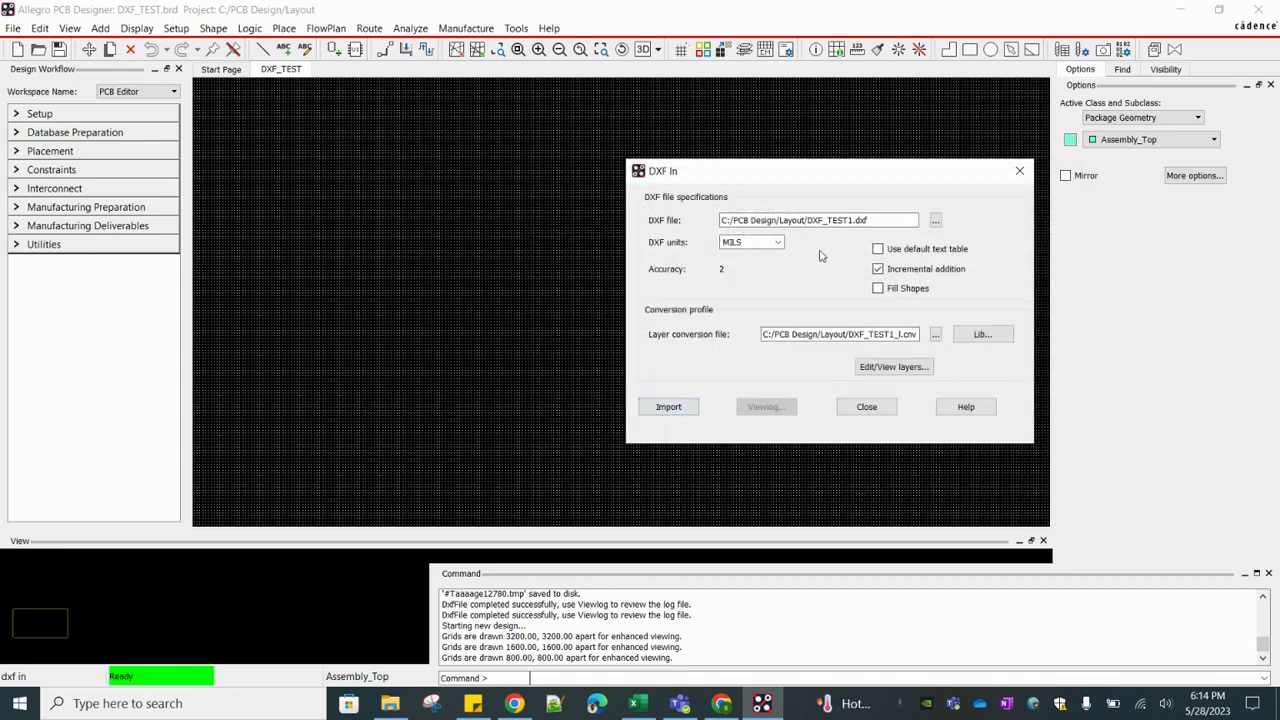
left_click(668, 407)
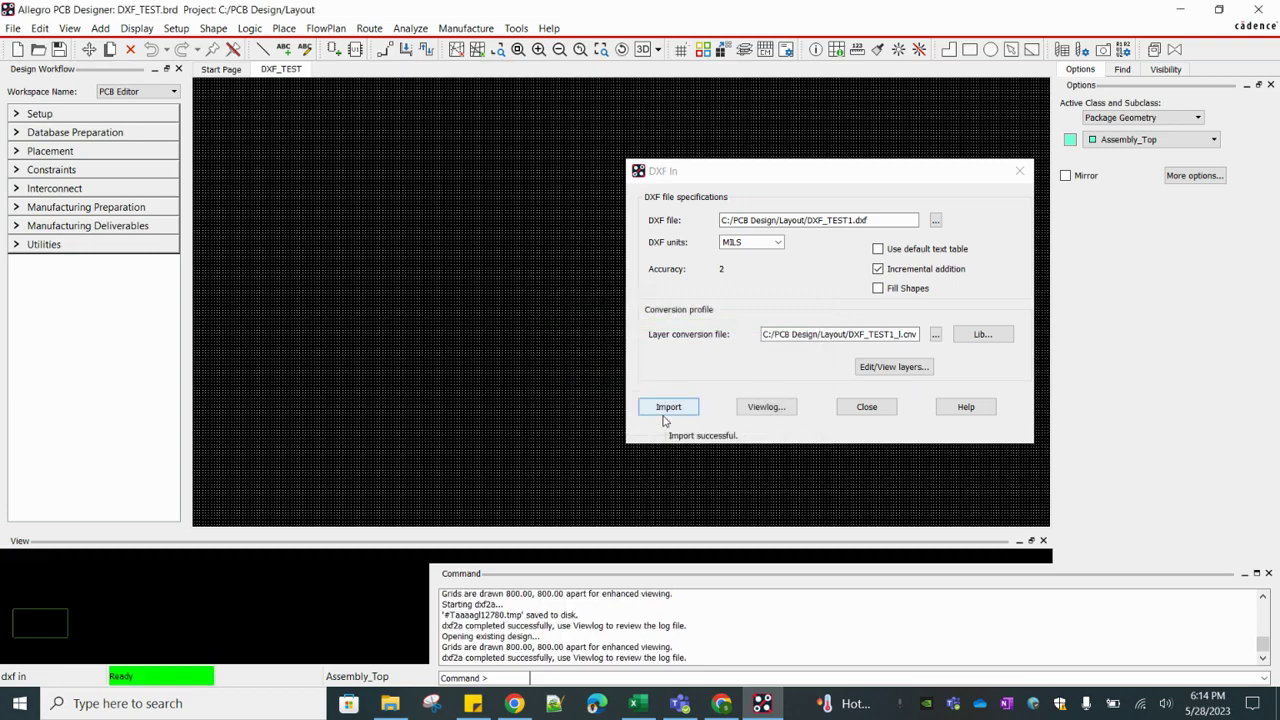
left_click(868, 409)
Step: Zoom in and out on the DXF_TEST board to inspect the imported pads, outline and silkscreen
scroll(727, 221, "up", 5)
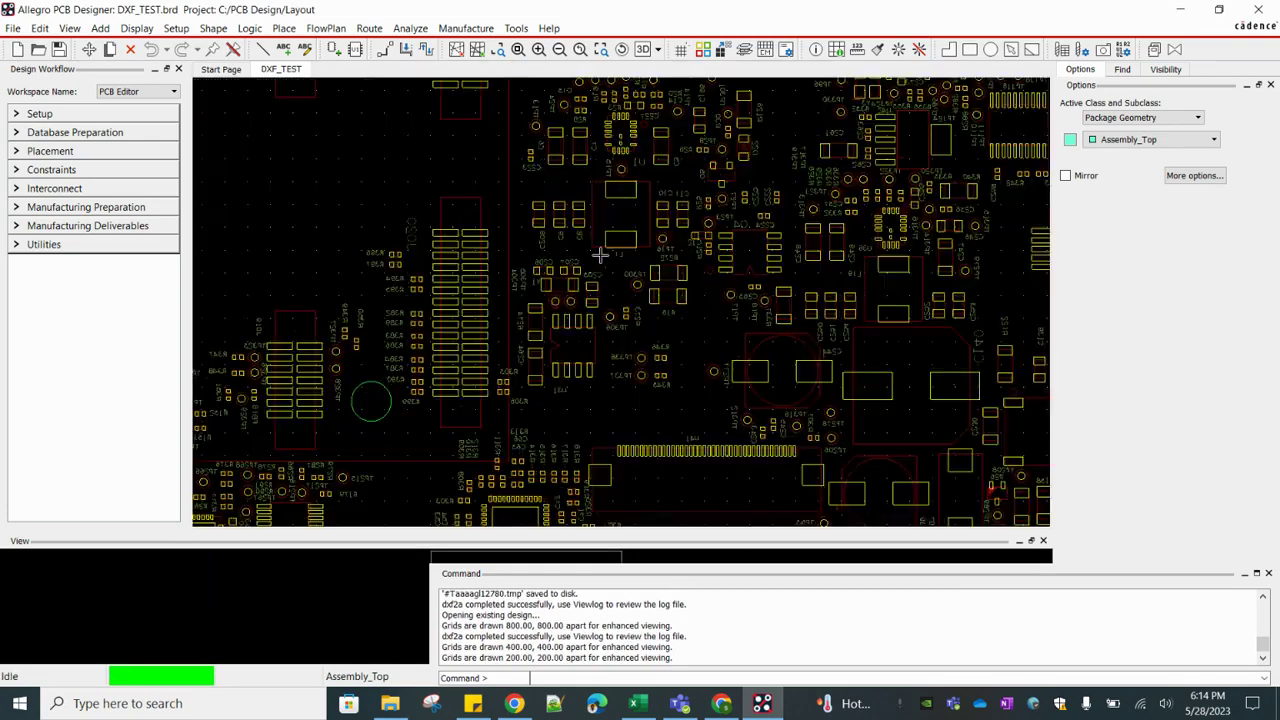
scroll(550, 176, "up", 2)
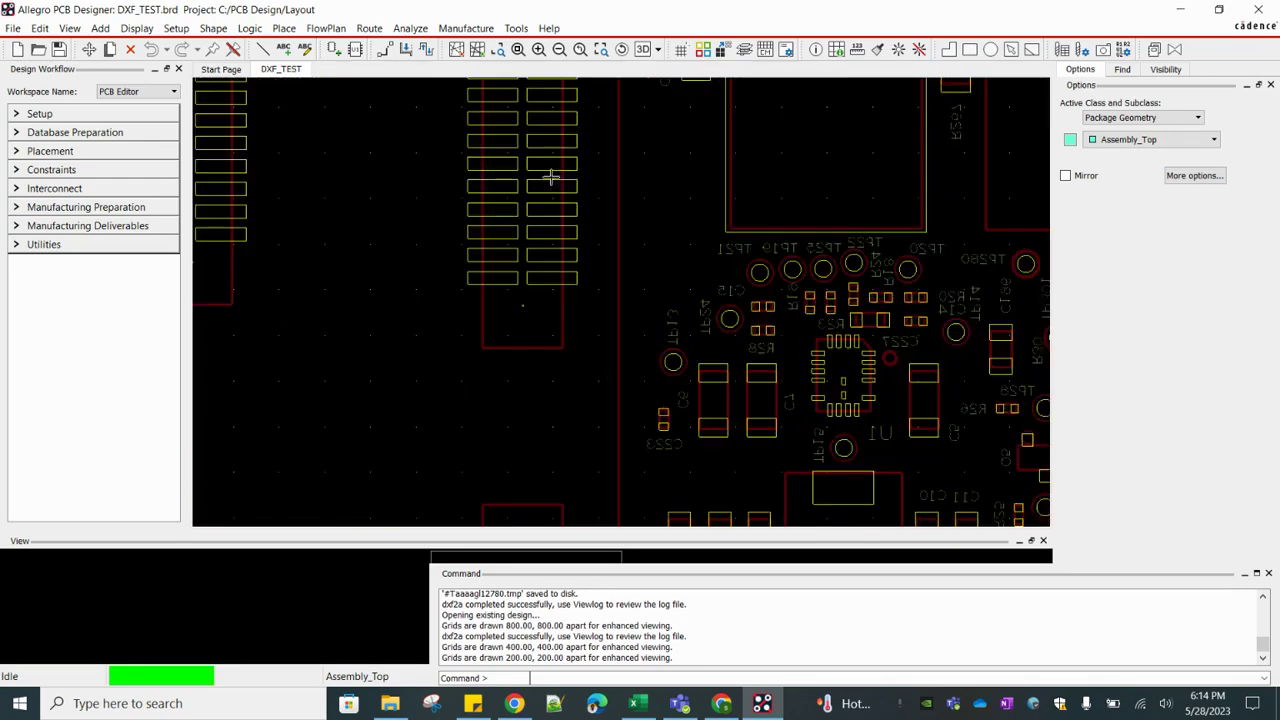
scroll(605, 255, "down", 5)
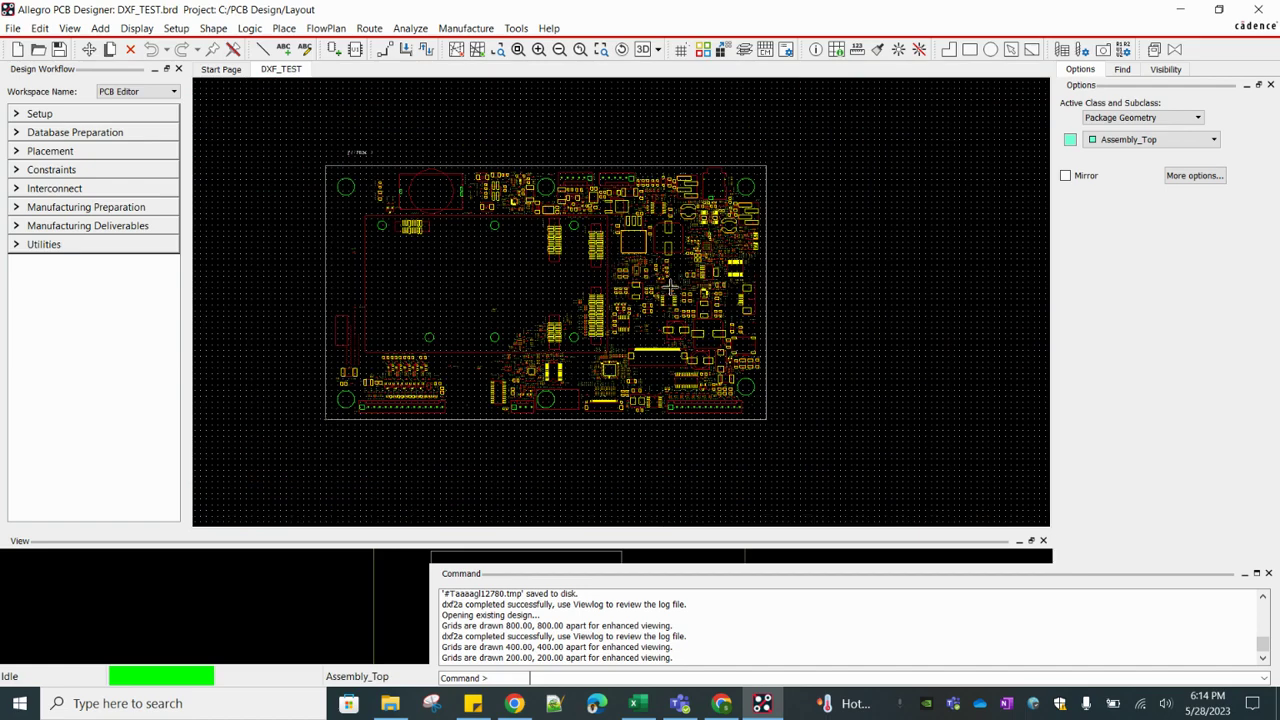
scroll(473, 370, "up", 2)
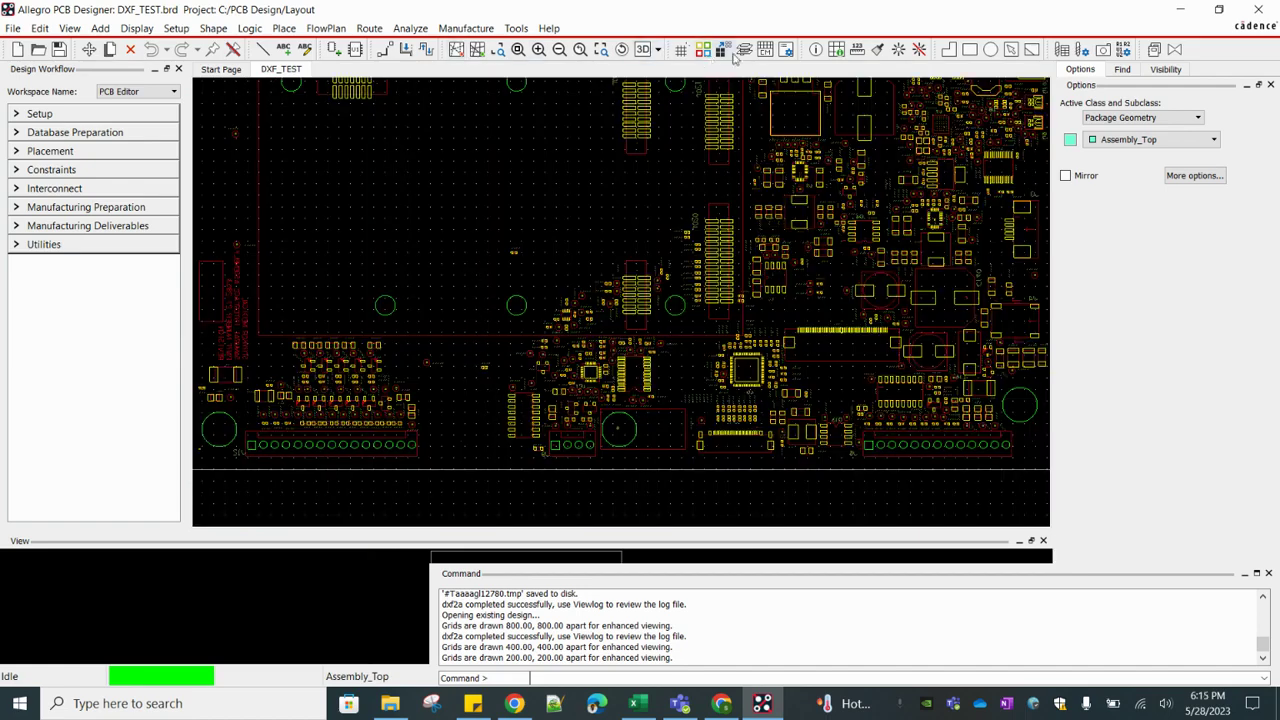
scroll(562, 250, "down", 5)
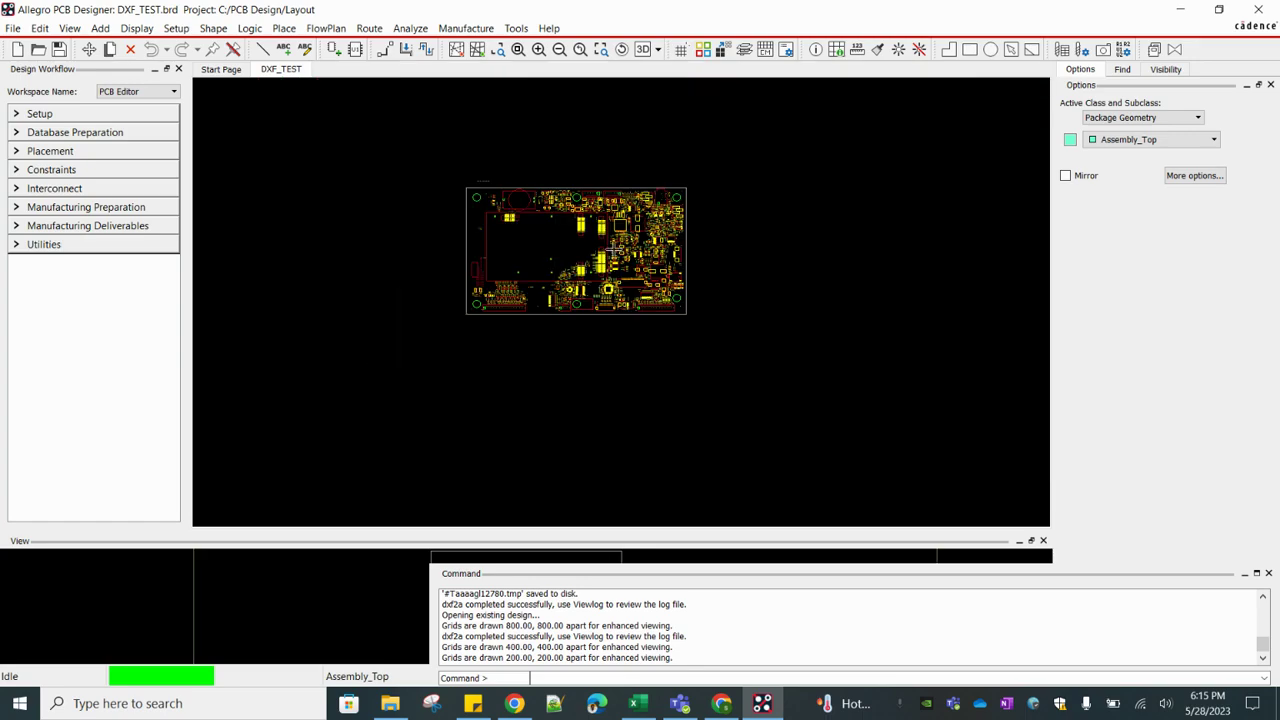
scroll(614, 245, "up", 7)
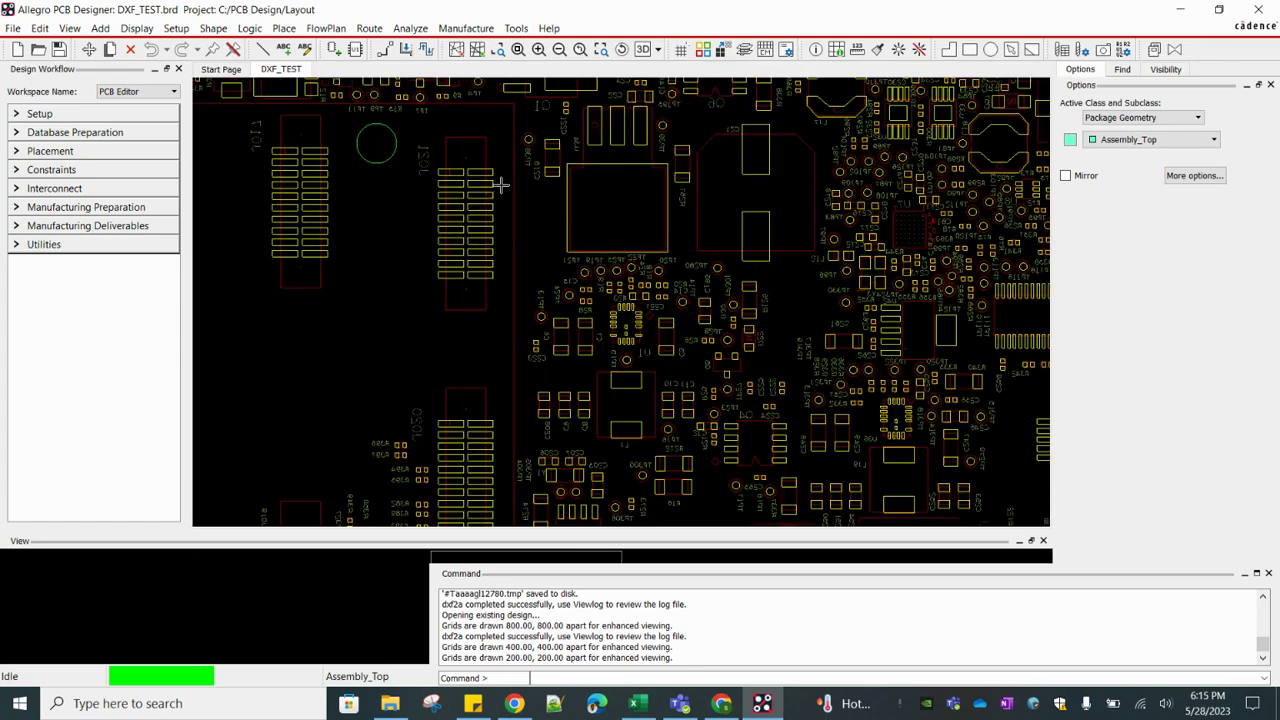
scroll(715, 258, "down", 5)
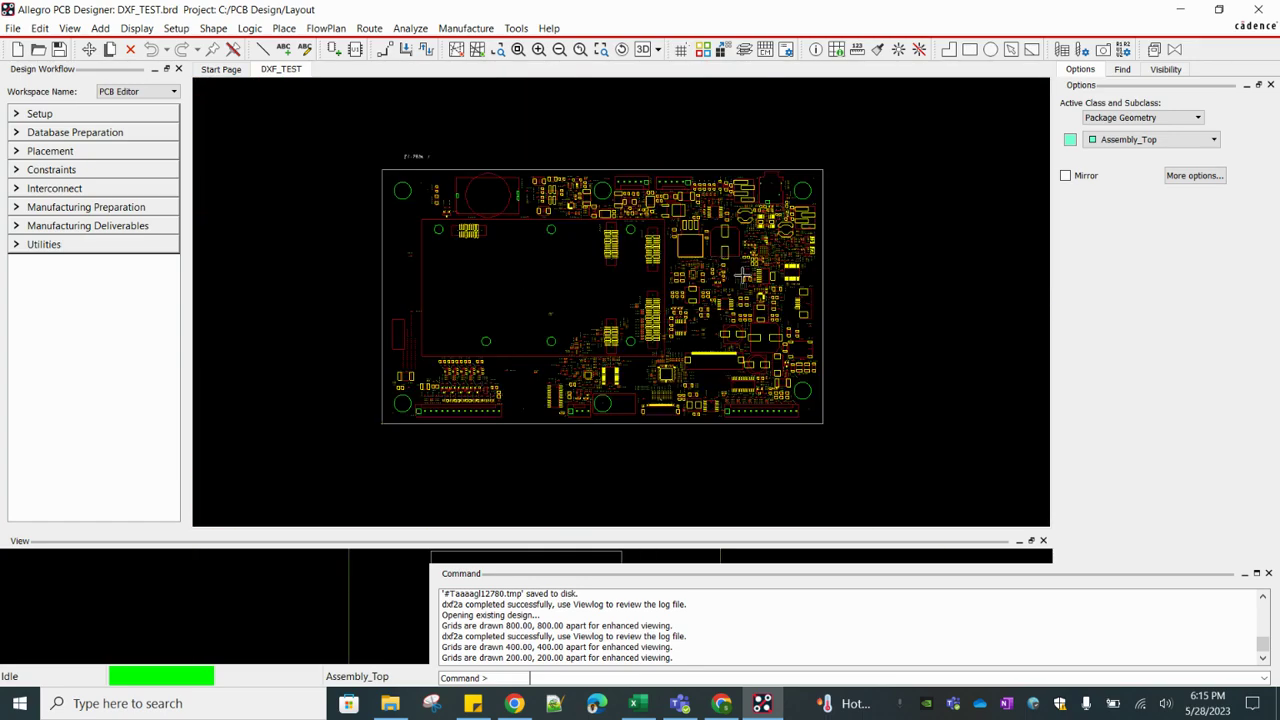